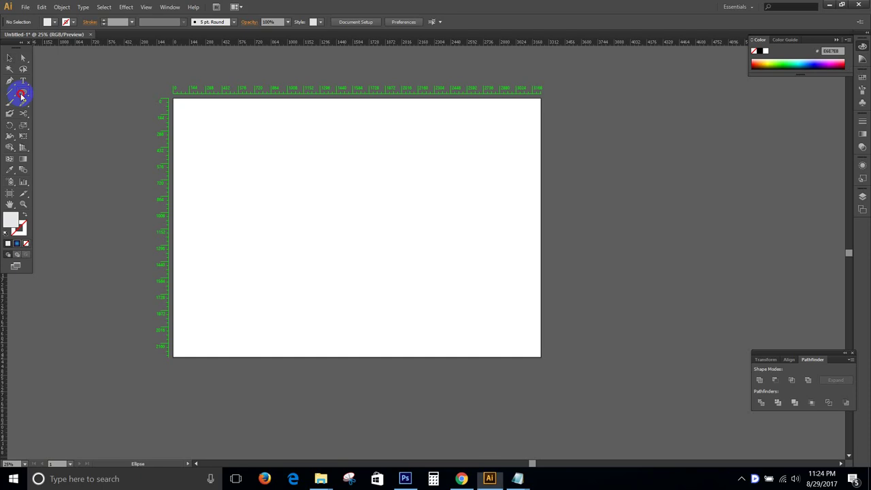
- Draw an artboard-sized rectangle filled with a light-to-dark blue radial gradient
{"action": "left_click_drag", "start_coordinate": [20, 99], "coordinate": [45, 92]}
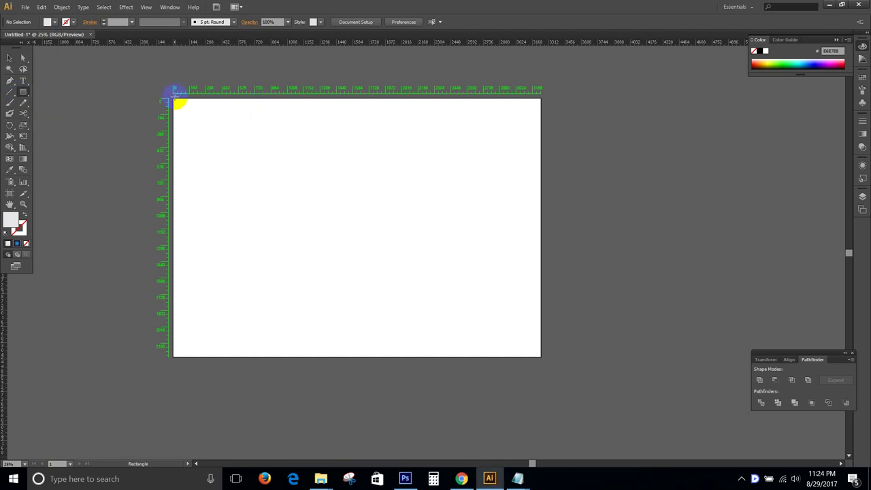
{"action": "left_click_drag", "start_coordinate": [174, 101], "coordinate": [539, 355]}
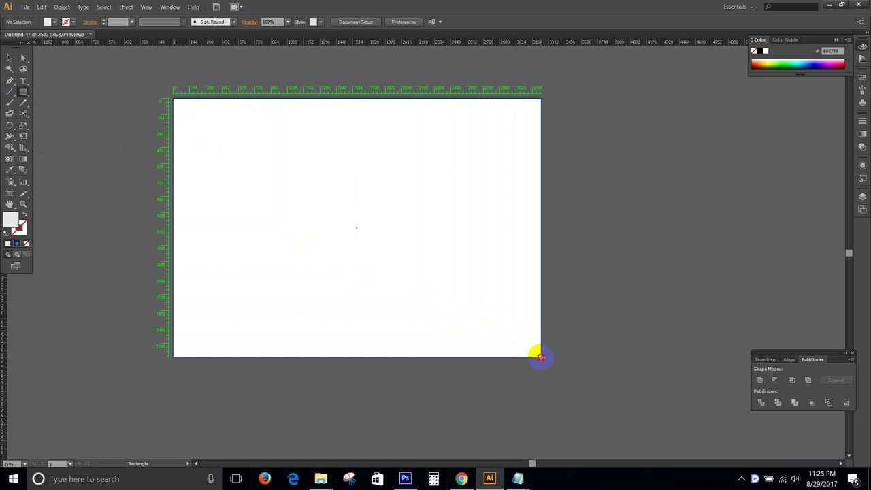
{"action": "left_click", "coordinate": [17, 244]}
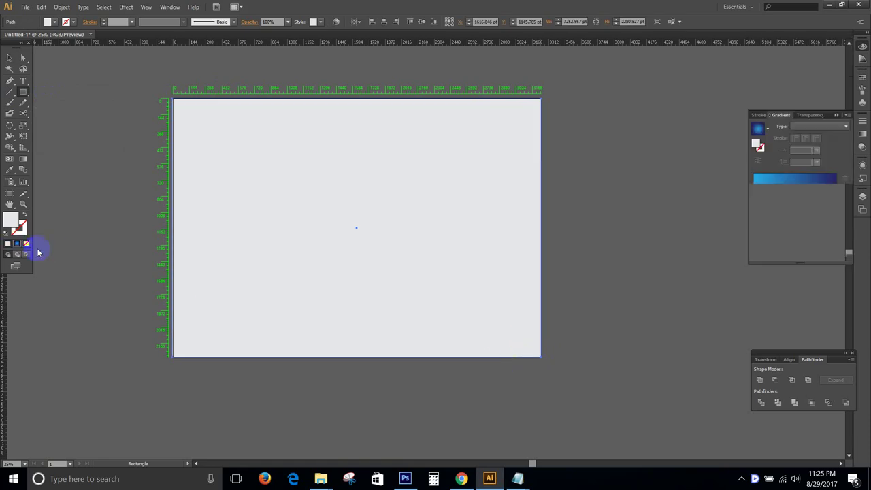
{"action": "left_click", "coordinate": [374, 243]}
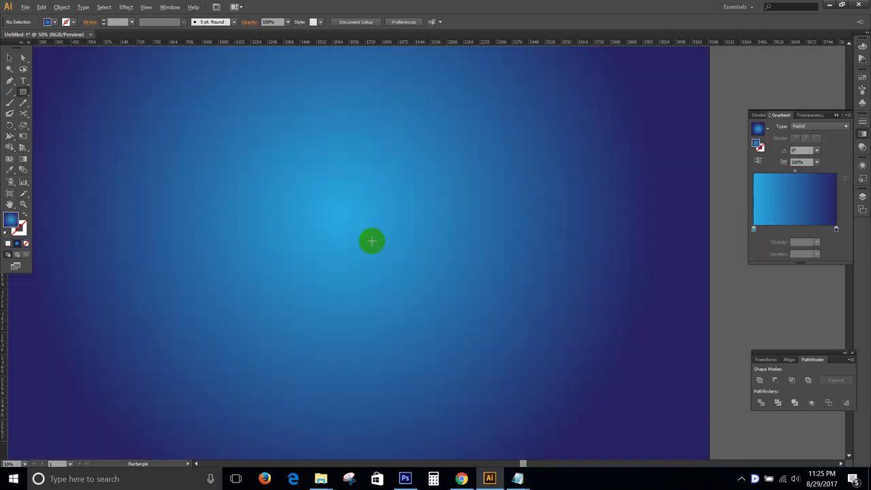
{"action": "left_click", "coordinate": [9, 60]}
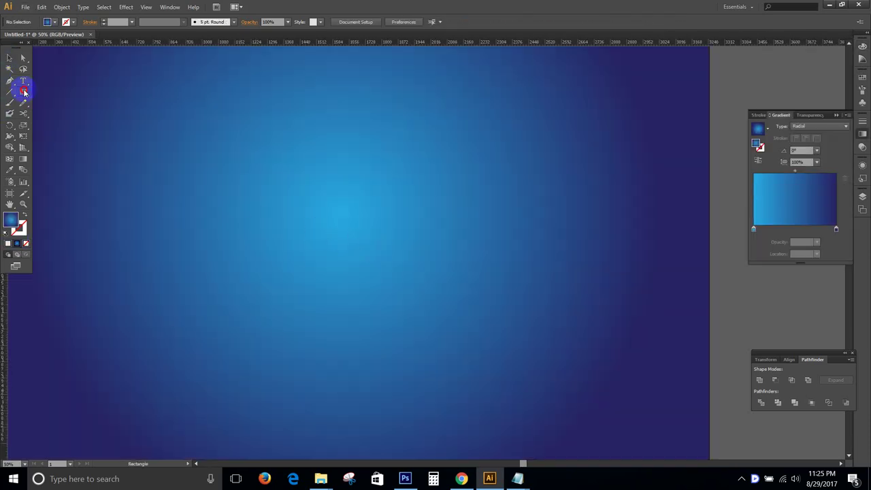
{"action": "left_click_drag", "start_coordinate": [24, 92], "coordinate": [48, 113]}
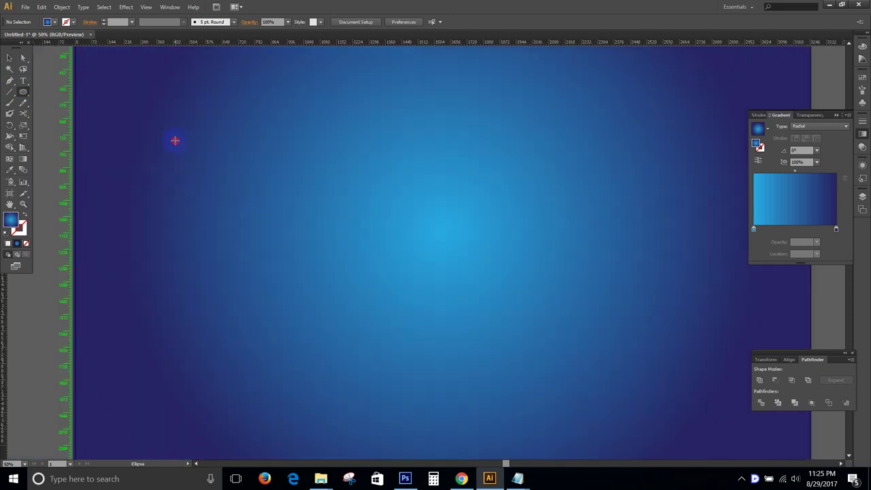
- Draw a circle, swap its fill and stroke to light grey, and give it an 80 pt stroke
{"action": "mouse_move", "coordinate": [175, 140]}
{"action": "left_mouse_down"}
{"action": "mouse_move", "coordinate": [431, 378]}
{"action": "mouse_move", "coordinate": [445, 412]}
{"action": "left_mouse_up"}
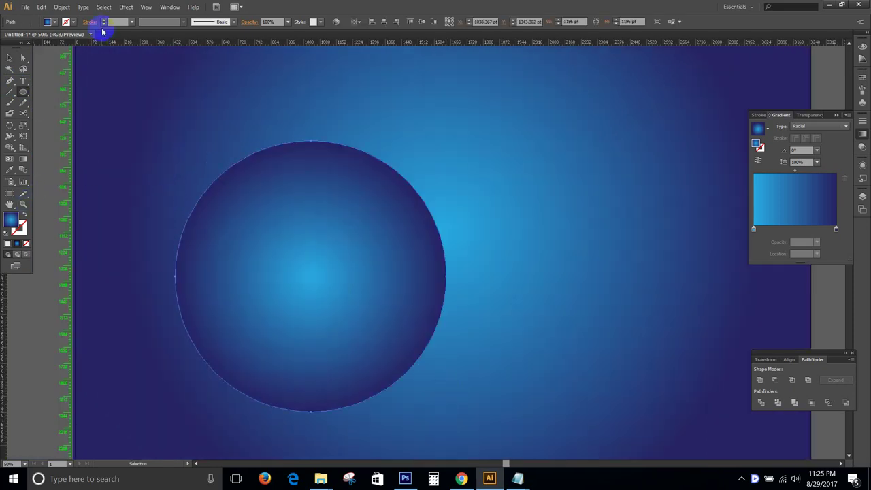
{"action": "left_click", "coordinate": [9, 246]}
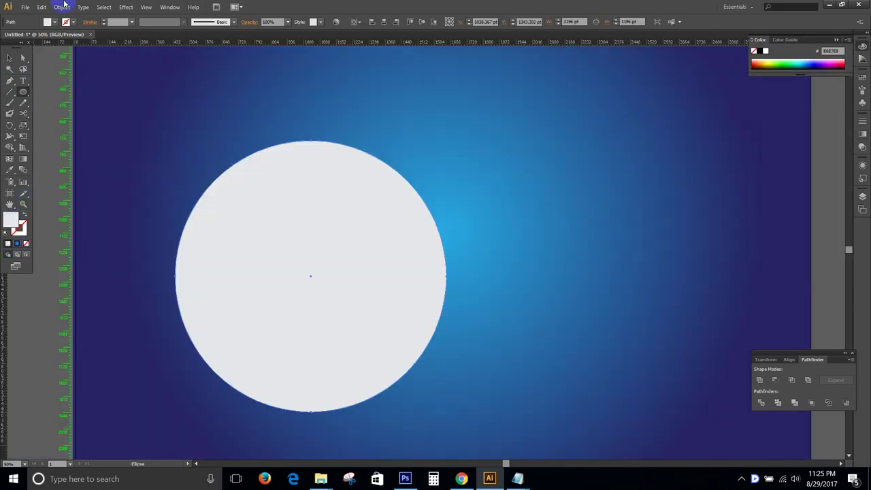
{"action": "left_click", "coordinate": [65, 24]}
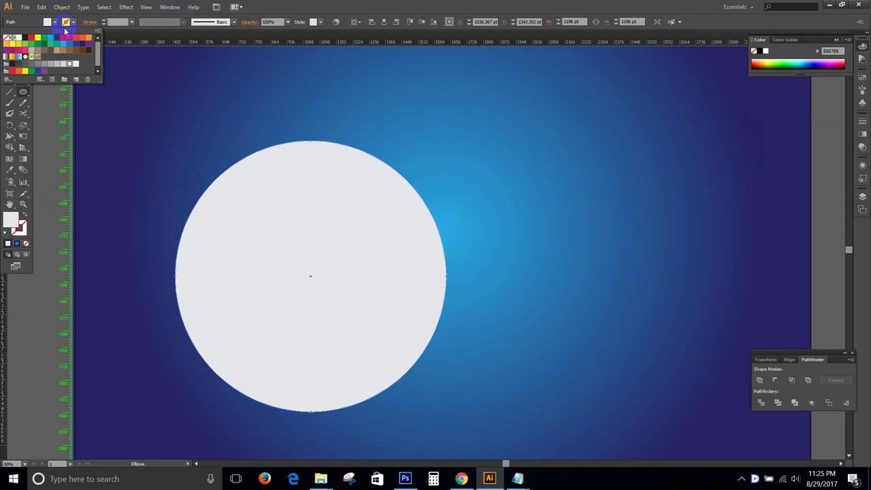
{"action": "left_click", "coordinate": [26, 216]}
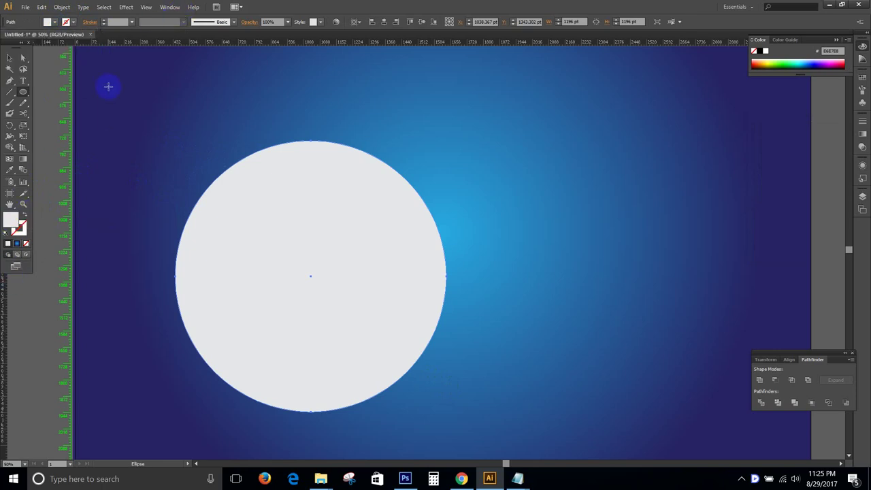
{"action": "left_click", "coordinate": [25, 215]}
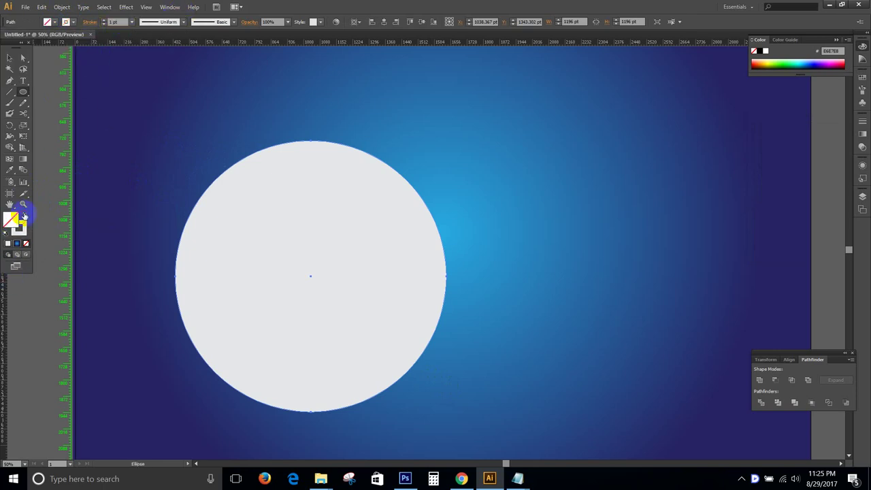
{"action": "left_click", "coordinate": [113, 22]}
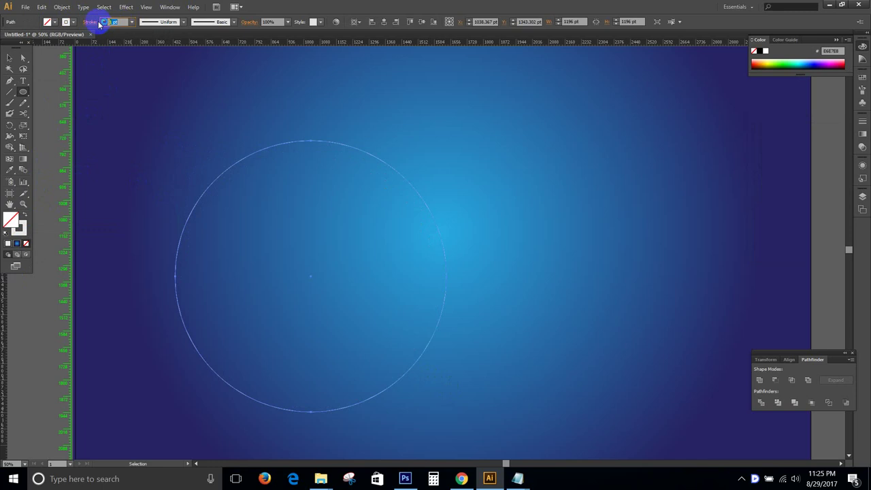
{"action": "type", "text": "98"}
{"action": "type", "text": "80"}
{"action": "key", "text": "Return"}
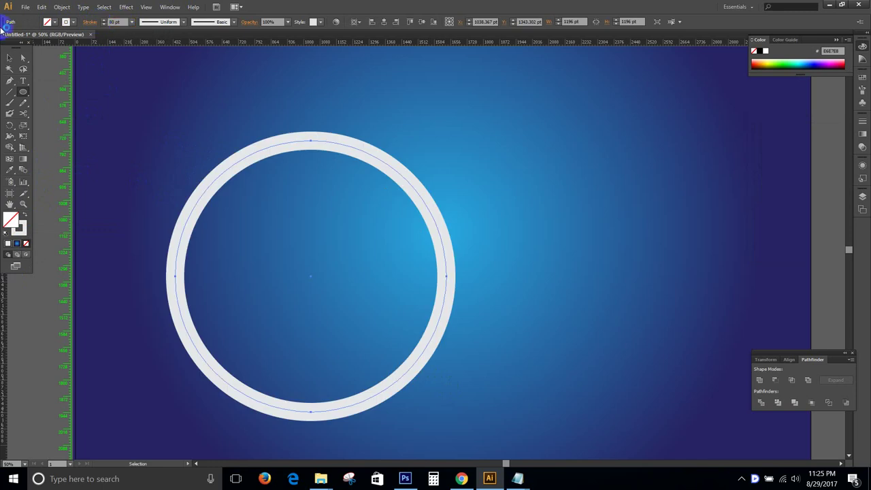
- Shrink the ring to about half size (646 pt) and raise its stroke to 87 pt
{"action": "left_click", "coordinate": [10, 62]}
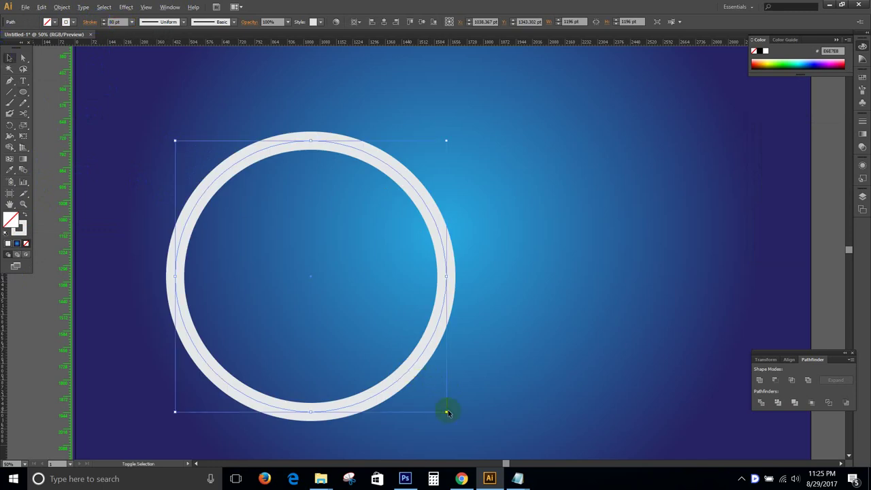
{"action": "left_click_drag", "start_coordinate": [445, 412], "coordinate": [389, 350]}
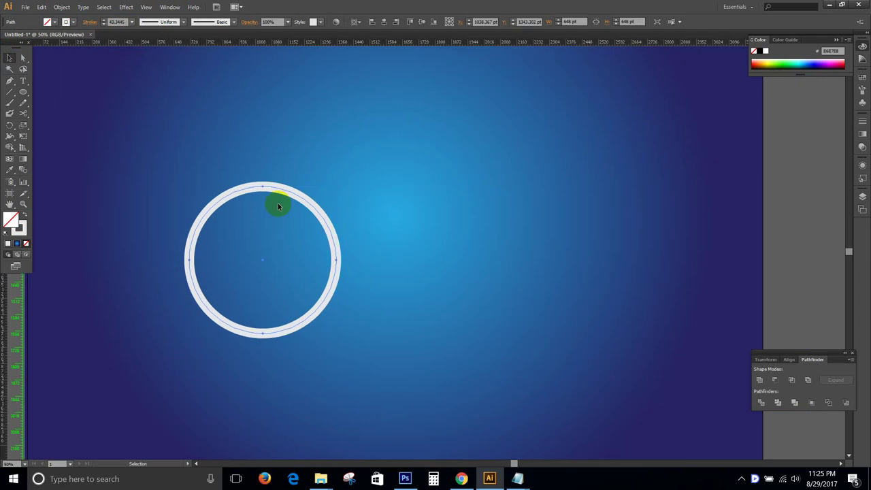
{"action": "left_click", "coordinate": [115, 22]}
{"action": "key", "text": "Up"}
{"action": "key", "text": "Up"}
{"action": "key", "text": "Up"}
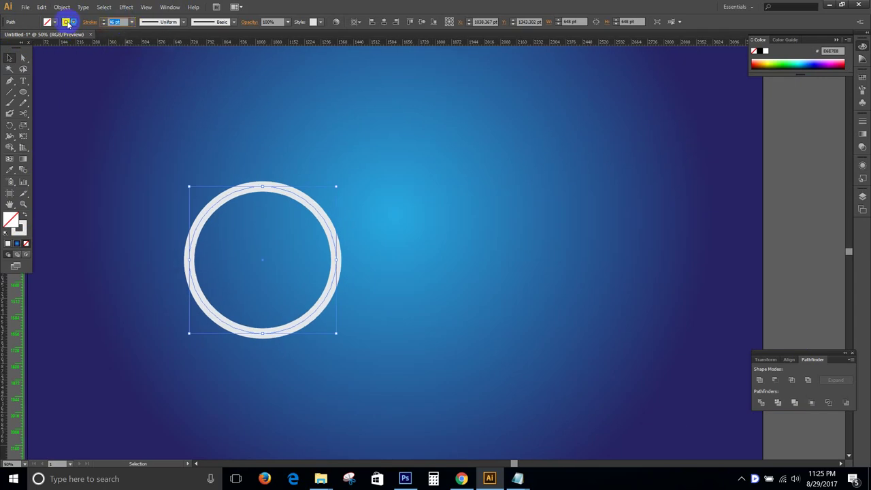
{"action": "type", "text": "80"}
{"action": "key", "text": "Return"}
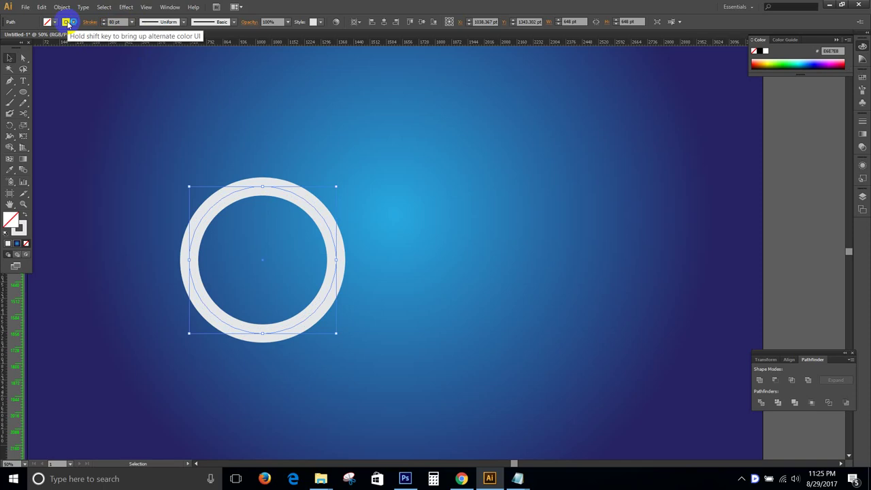
{"action": "left_click", "coordinate": [113, 21]}
{"action": "key", "text": "Up"}
{"action": "key", "text": "Up"}
{"action": "key", "text": "Up"}
{"action": "key", "text": "Up"}
{"action": "key", "text": "Up"}
{"action": "key", "text": "Up"}
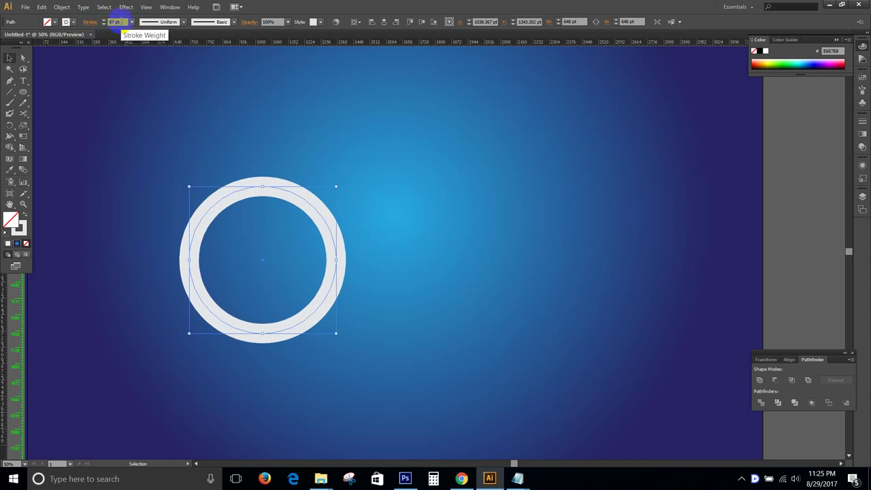
{"action": "key", "text": "Up"}
{"action": "key", "text": "Up"}
{"action": "key", "text": "Up"}
{"action": "key", "text": "Up"}
{"action": "key", "text": "Up"}
{"action": "key", "text": "Up"}
{"action": "key", "text": "Up"}
{"action": "key", "text": "Up"}
{"action": "key", "text": "Up"}
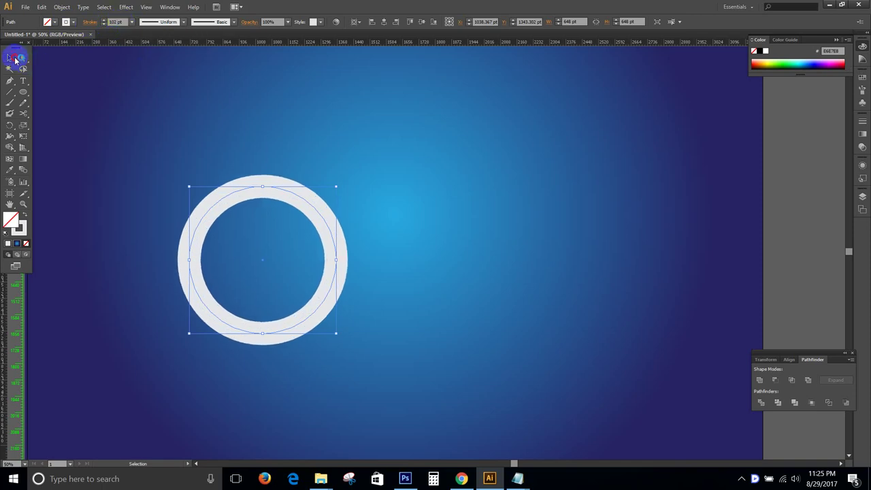
{"action": "left_click", "coordinate": [15, 59]}
{"action": "left_click", "coordinate": [411, 244]}
{"action": "left_click", "coordinate": [251, 199]}
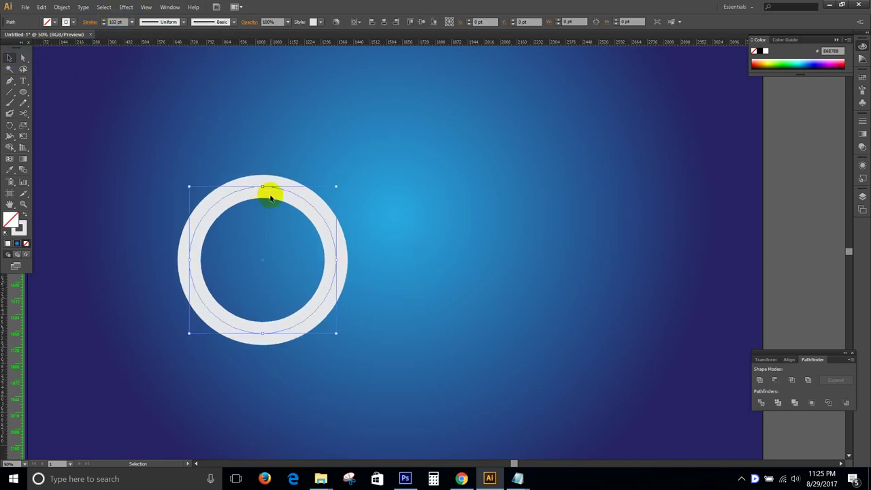
- Duplicate the ring rightward, touching, and repeat twice for four rings
{"action": "left_click_drag", "start_coordinate": [234, 194], "coordinate": [379, 204]}
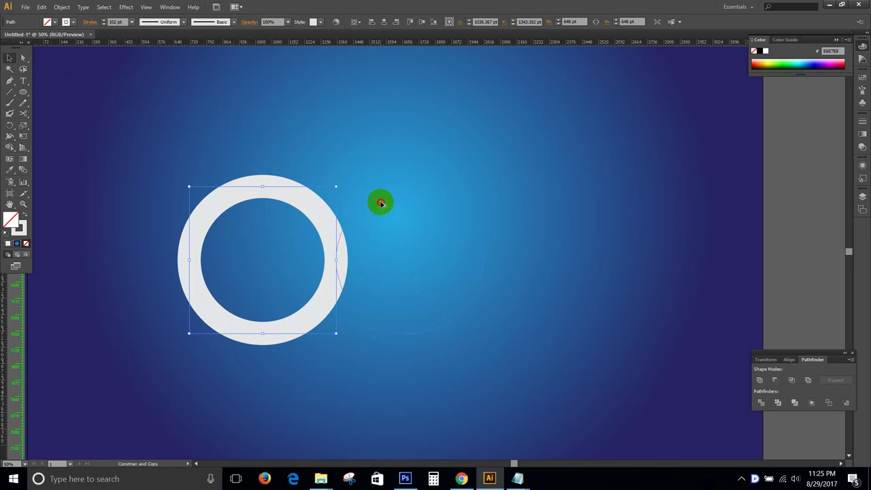
{"action": "left_click_drag", "start_coordinate": [380, 203], "coordinate": [380, 203]}
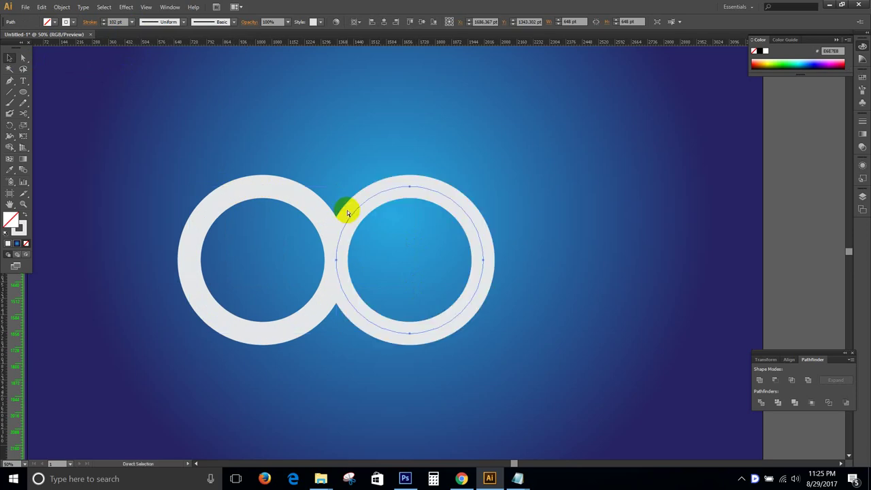
{"action": "key", "text": "ctrl+d"}
{"action": "key", "text": "ctrl+d"}
- Group the four rings, centre them on the artboard, and scale the group down
{"action": "left_click_drag", "start_coordinate": [643, 377], "coordinate": [287, 195]}
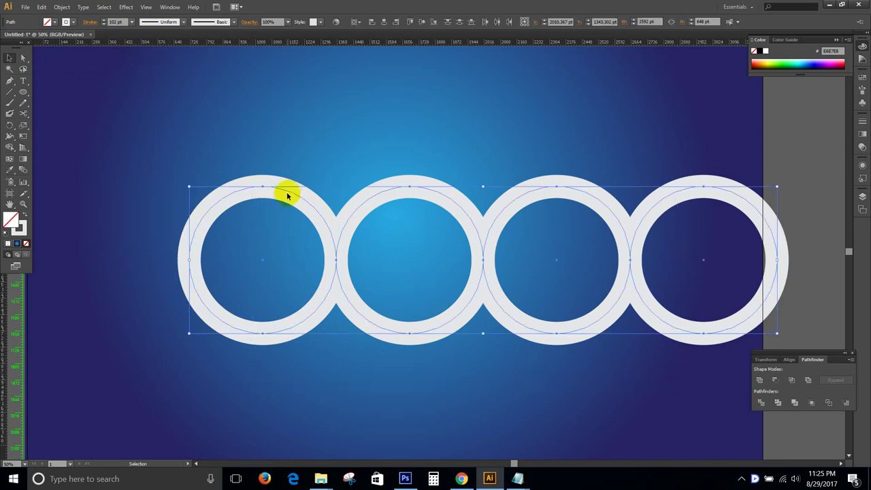
{"action": "left_click", "coordinate": [379, 148]}
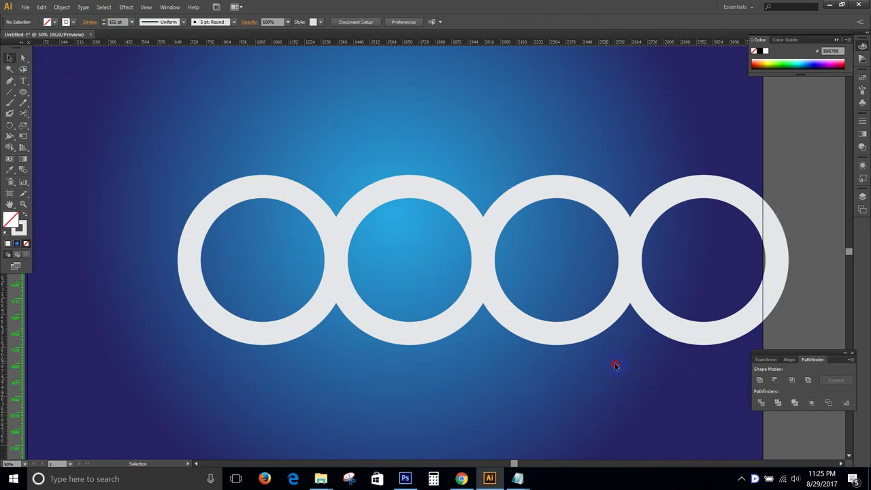
{"action": "left_click_drag", "start_coordinate": [528, 376], "coordinate": [657, 361]}
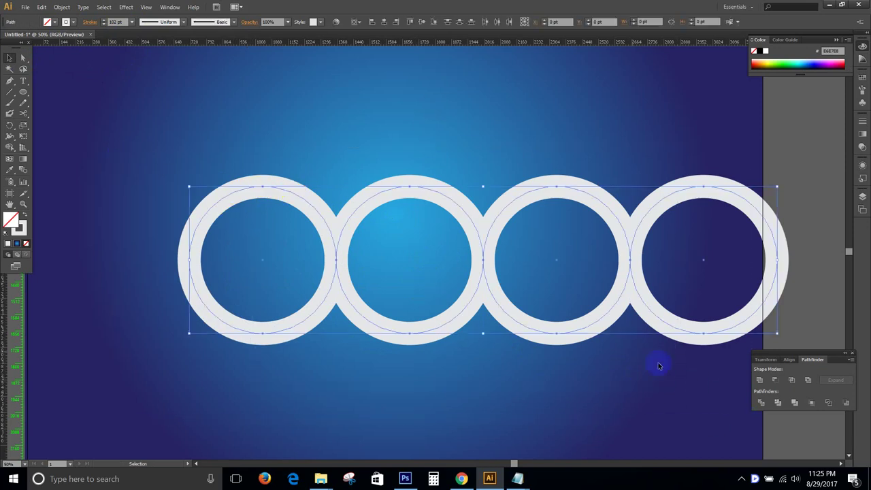
{"action": "left_click", "coordinate": [313, 207]}
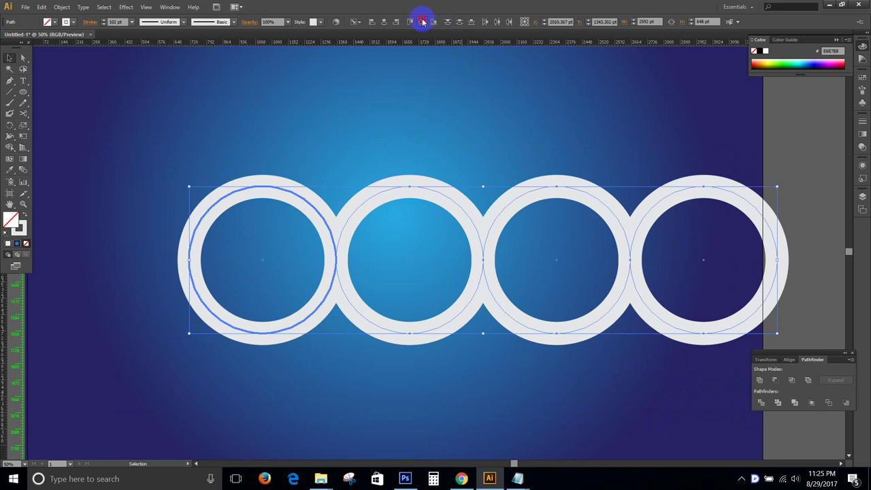
{"action": "key", "text": "ctrl+g"}
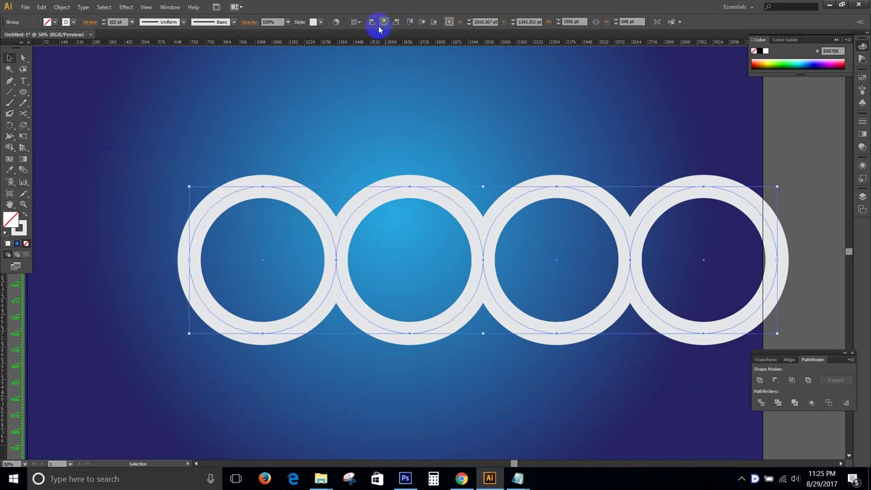
{"action": "left_click", "coordinate": [384, 22]}
{"action": "left_click", "coordinate": [421, 22]}
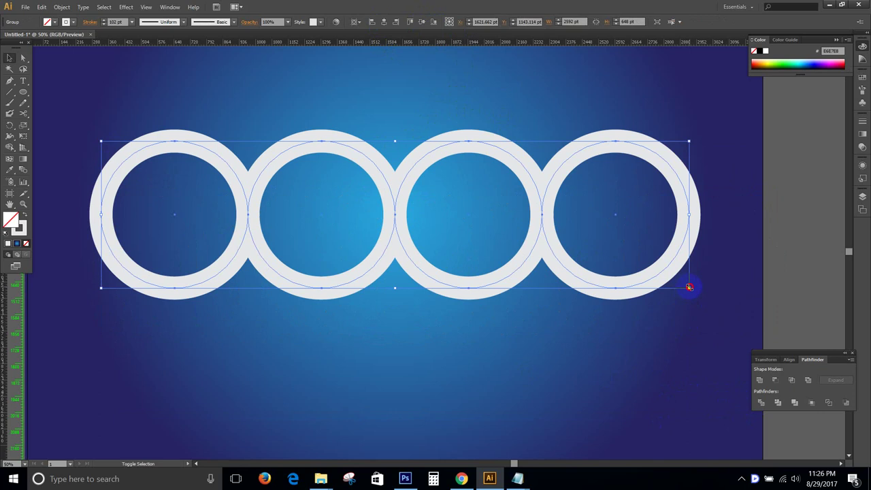
{"action": "left_click_drag", "start_coordinate": [689, 287], "coordinate": [564, 270]}
{"action": "key", "text": "ctrl+minus"}
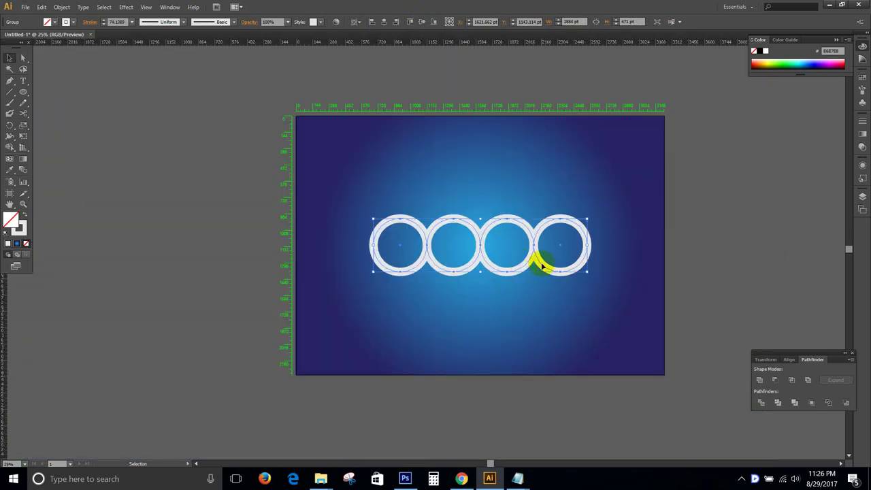
- Ungroup the four rings into separate circles, undoing a stray test circle
{"action": "left_click_drag", "start_coordinate": [543, 265], "coordinate": [530, 265]}
{"action": "left_click", "coordinate": [552, 334]}
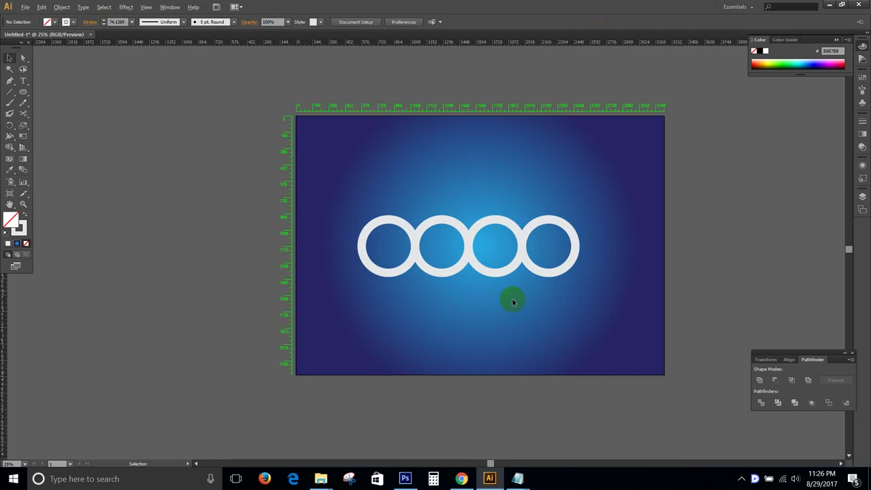
{"action": "key", "text": "ctrl+plus"}
{"action": "left_click_drag", "start_coordinate": [220, 145], "coordinate": [670, 302]}
{"action": "right_click", "coordinate": [417, 233]}
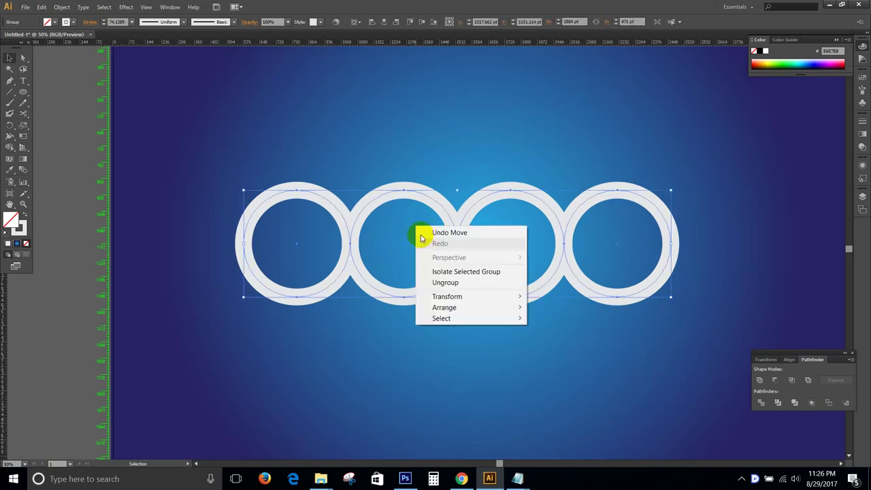
{"action": "left_click", "coordinate": [442, 282]}
{"action": "left_click", "coordinate": [410, 354]}
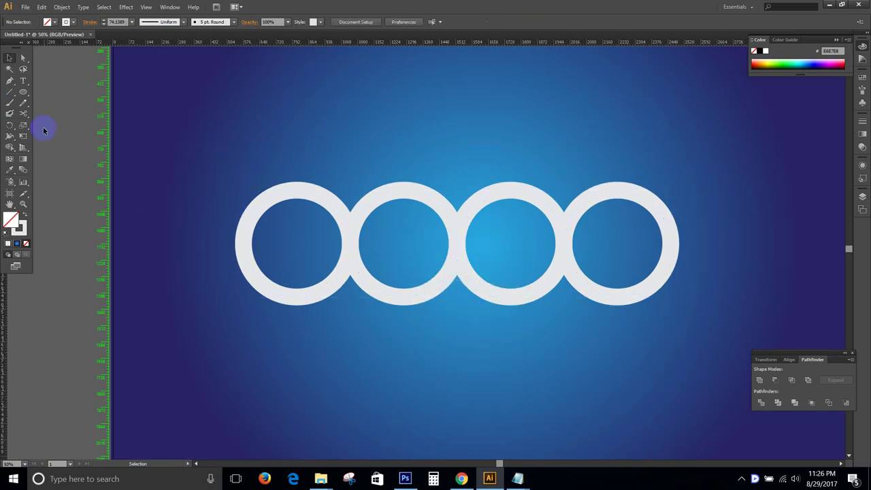
{"action": "left_click", "coordinate": [324, 240]}
{"action": "left_click", "coordinate": [24, 93]}
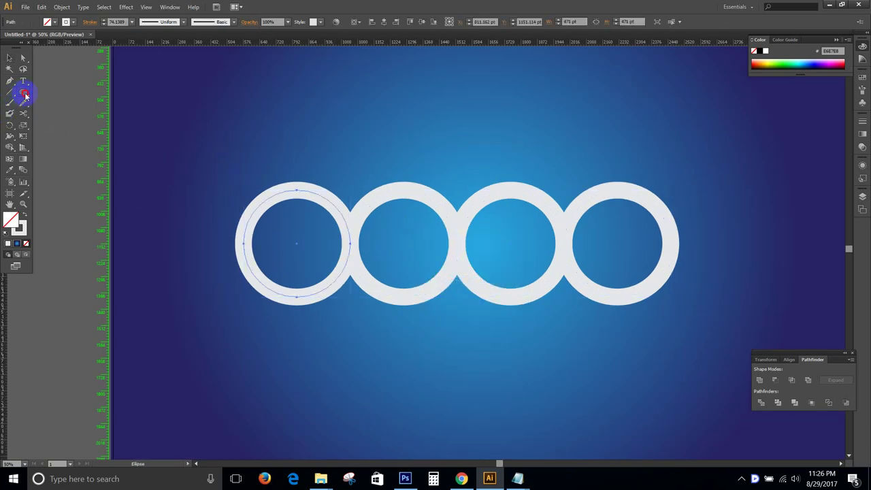
{"action": "left_click_drag", "start_coordinate": [238, 69], "coordinate": [510, 249]}
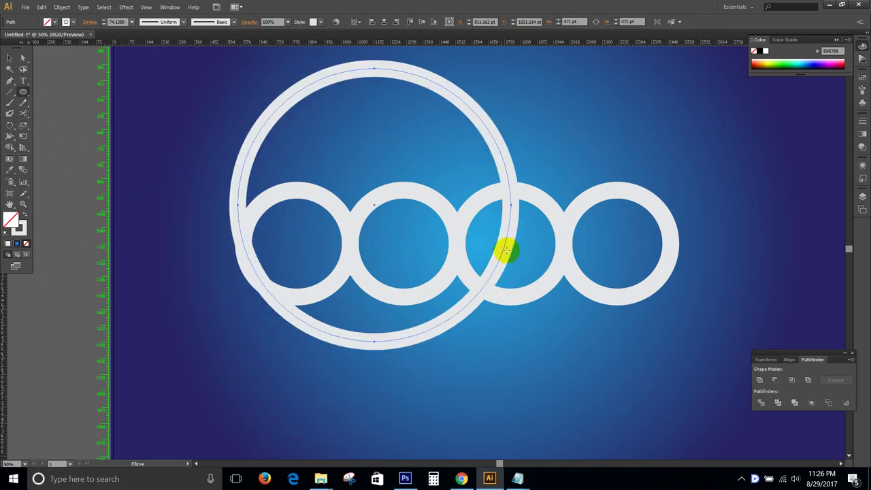
{"action": "key", "text": "ctrl+z"}
{"action": "left_click", "coordinate": [10, 92]}
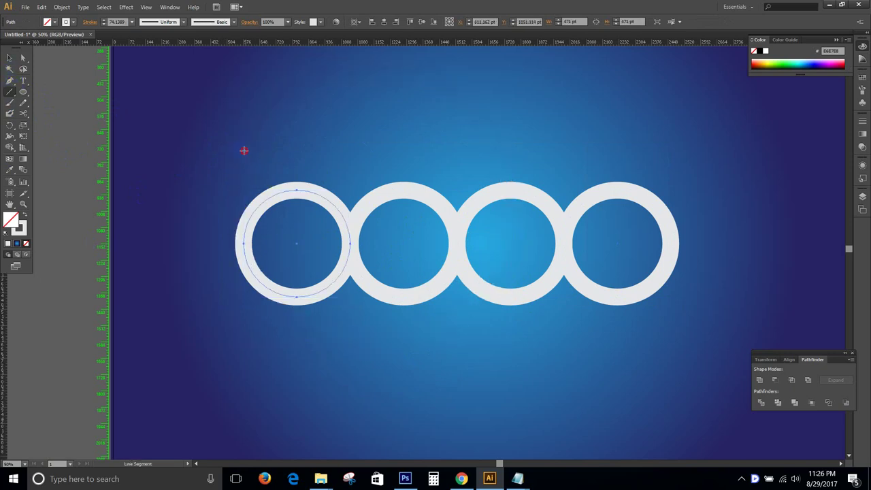
- Draw a tall vertical stem up from the first ring's left edge to form a b
{"action": "scroll", "coordinate": [242, 257], "scroll_direction": "up", "scroll_amount": 2}
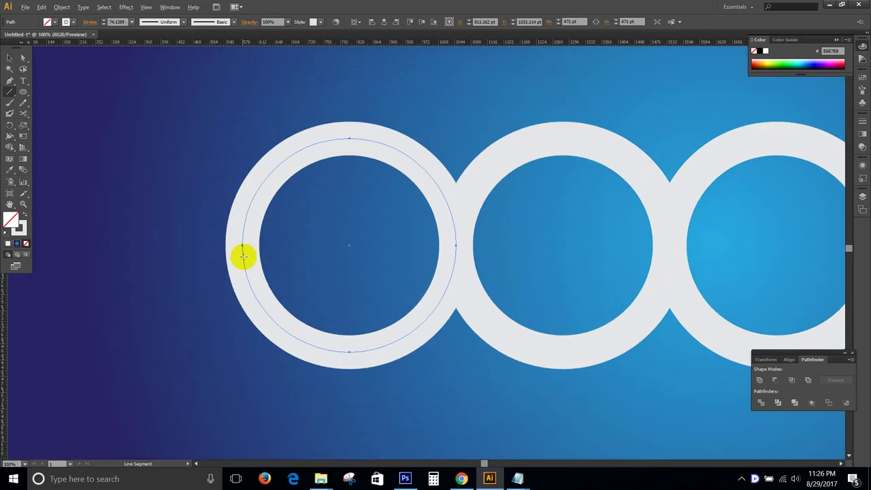
{"action": "left_click_drag", "start_coordinate": [243, 244], "coordinate": [245, 153]}
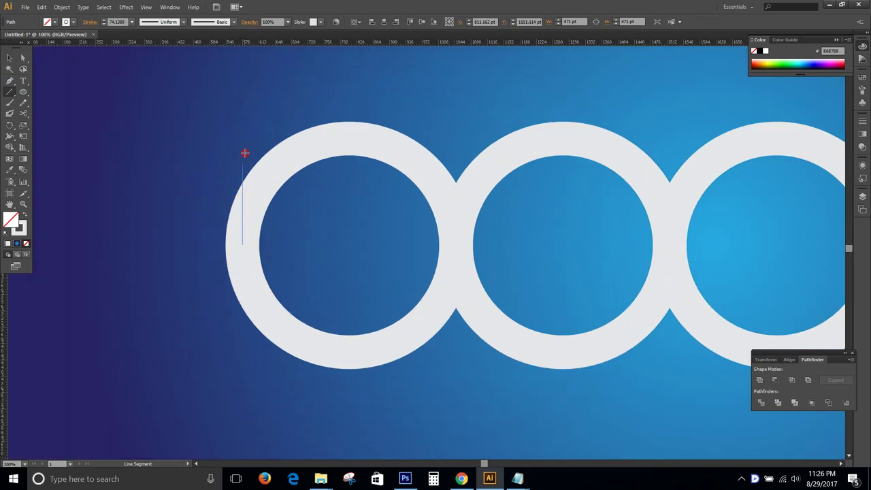
{"action": "left_click_drag", "start_coordinate": [250, 59], "coordinate": [250, 61]}
{"action": "scroll", "coordinate": [302, 155], "scroll_direction": "down", "scroll_amount": 3}
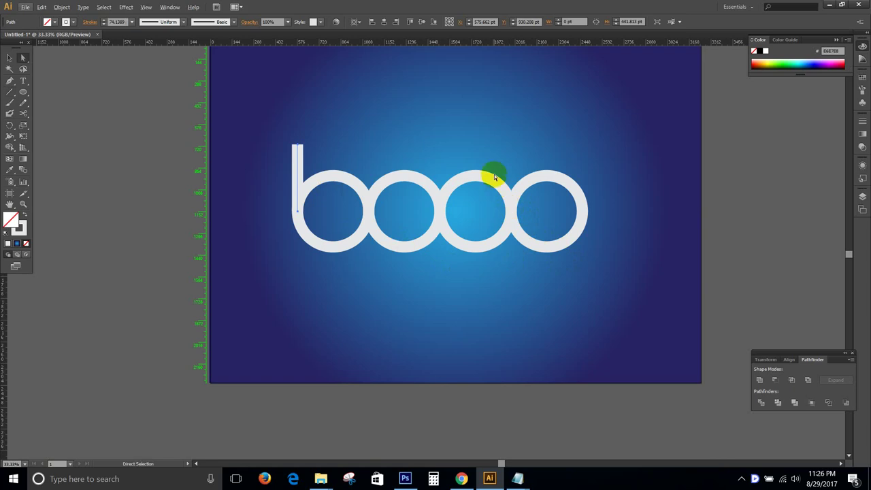
- Draw a vertical descender down from the last ring's left side to form a p
{"action": "key", "text": "a"}
{"action": "left_click", "coordinate": [492, 235]}
{"action": "scroll", "coordinate": [525, 236], "scroll_direction": "up", "scroll_amount": 1}
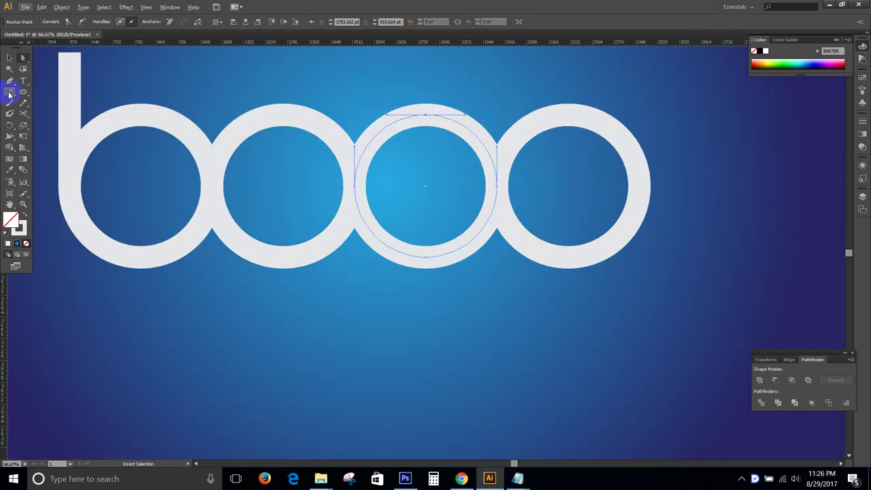
{"action": "left_click", "coordinate": [9, 92]}
{"action": "mouse_move", "coordinate": [509, 204]}
{"action": "left_mouse_down"}
{"action": "mouse_move", "coordinate": [495, 188]}
{"action": "mouse_move", "coordinate": [497, 390]}
{"action": "left_mouse_up"}
{"action": "left_click", "coordinate": [10, 57]}
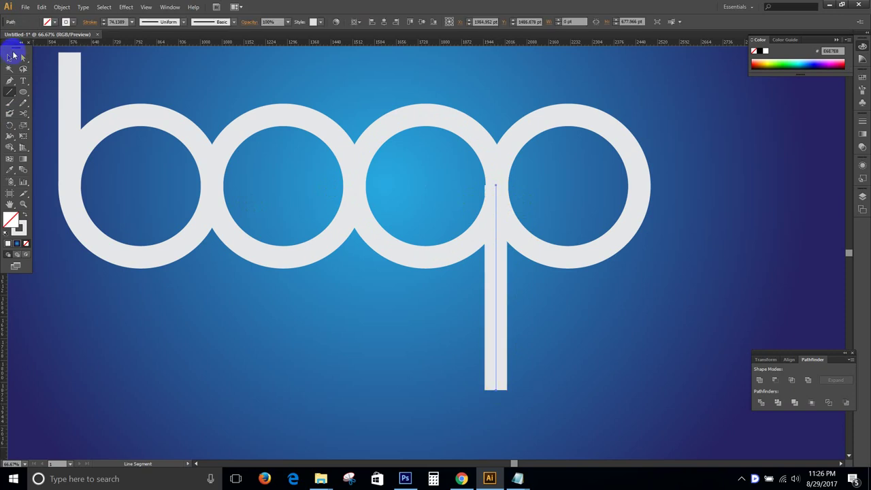
{"action": "key", "text": "ctrl+minus"}
{"action": "left_click", "coordinate": [489, 256]}
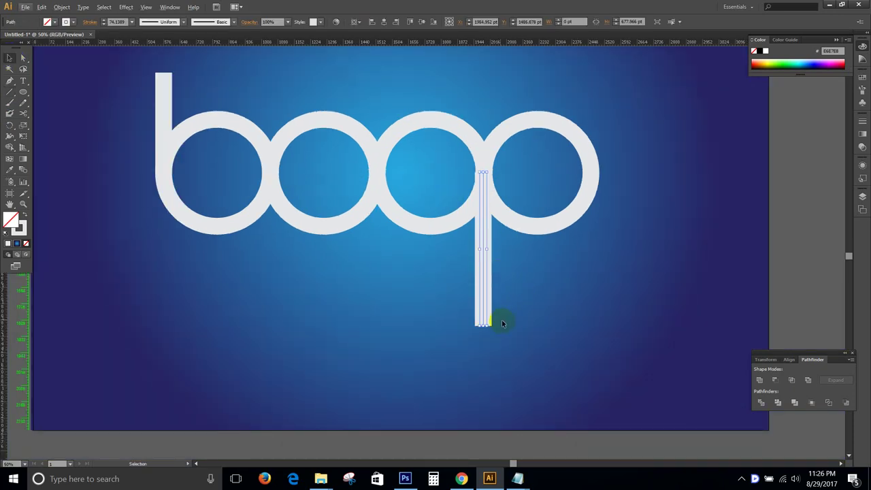
- Try copying the background's appearance onto the letters with the Eyedropper, then undo it
{"action": "left_click_drag", "start_coordinate": [548, 320], "coordinate": [120, 72]}
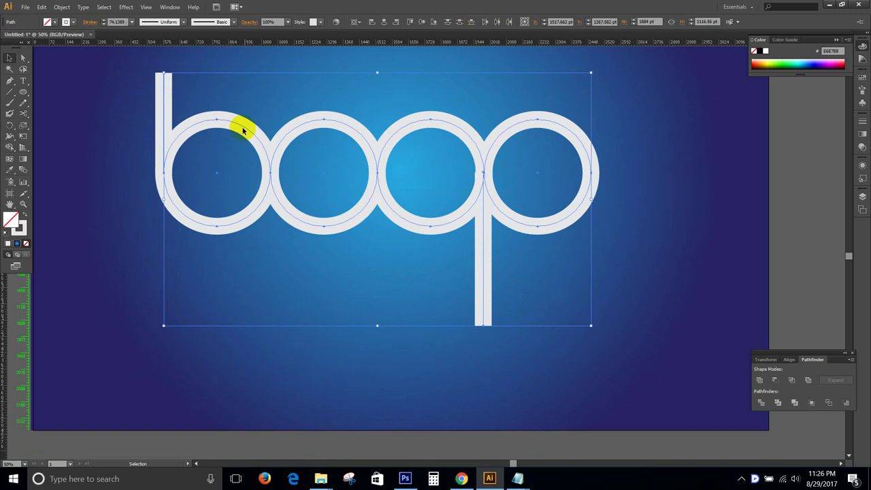
{"action": "key", "text": "i"}
{"action": "left_click", "coordinate": [353, 124]}
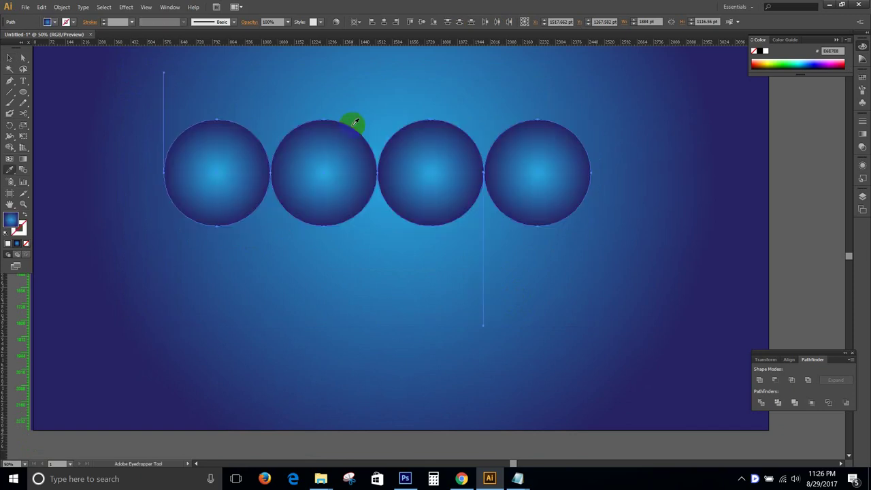
{"action": "key", "text": "ctrl+z"}
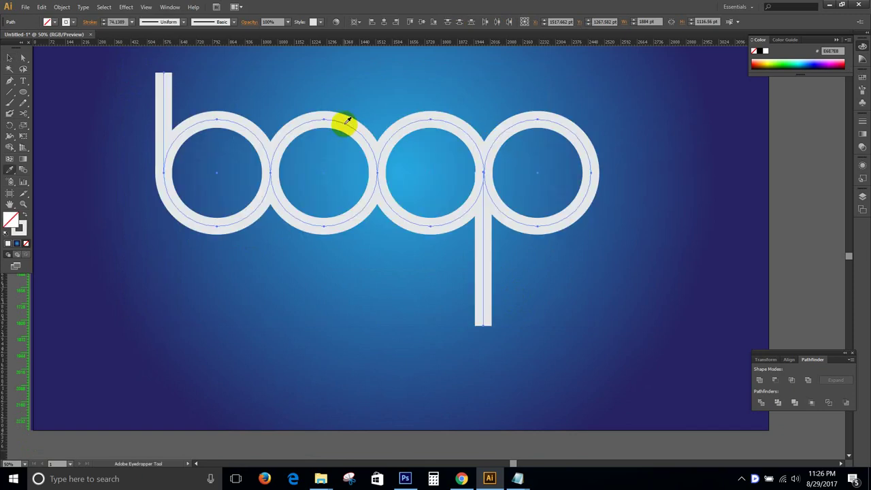
{"action": "key", "text": "a"}
{"action": "left_click", "coordinate": [516, 299]}
- Alt-drag a copy of the third ring down below the original
{"action": "left_click", "coordinate": [433, 222]}
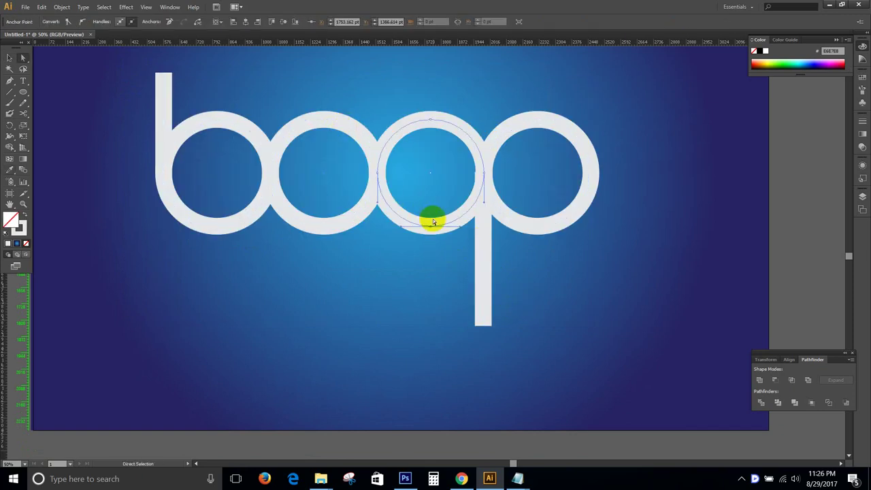
{"action": "key", "text": "v"}
{"action": "left_click", "coordinate": [447, 217]}
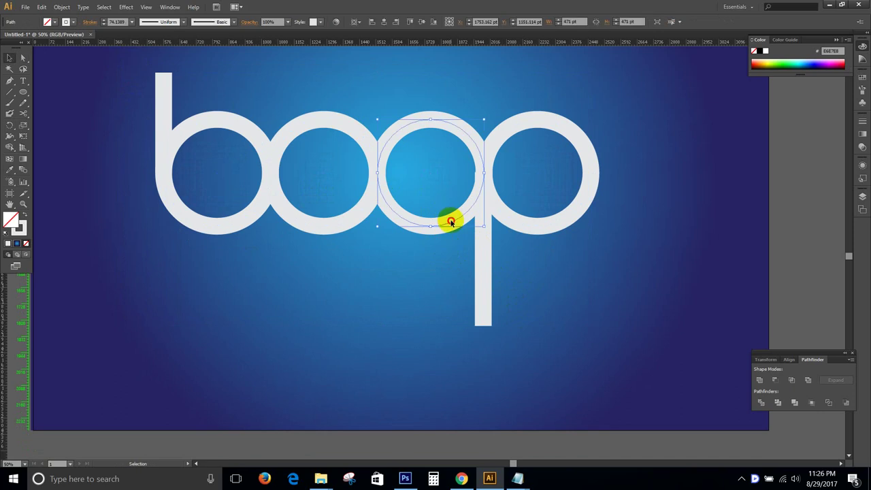
{"action": "left_click_drag", "start_coordinate": [450, 221], "coordinate": [456, 320]}
{"action": "left_click_drag", "start_coordinate": [447, 225], "coordinate": [439, 329]}
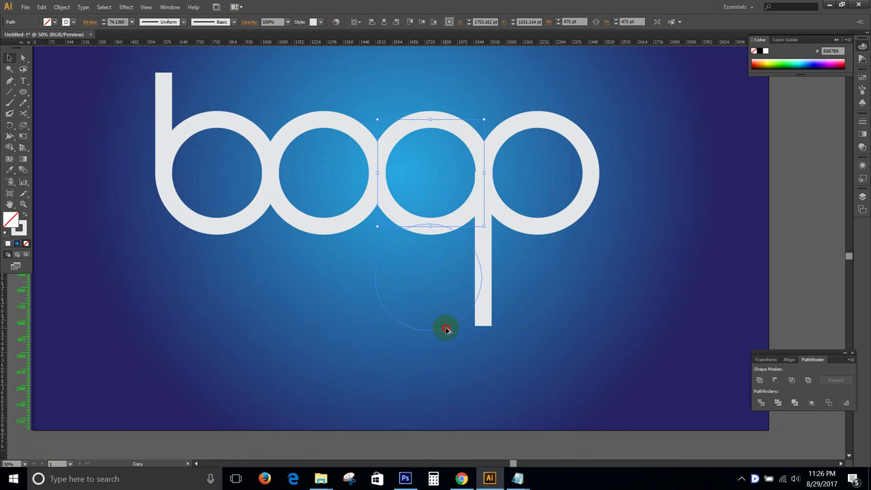
{"action": "left_click_drag", "start_coordinate": [446, 329], "coordinate": [447, 330]}
{"action": "scroll", "coordinate": [428, 253], "scroll_direction": "up", "scroll_amount": 2}
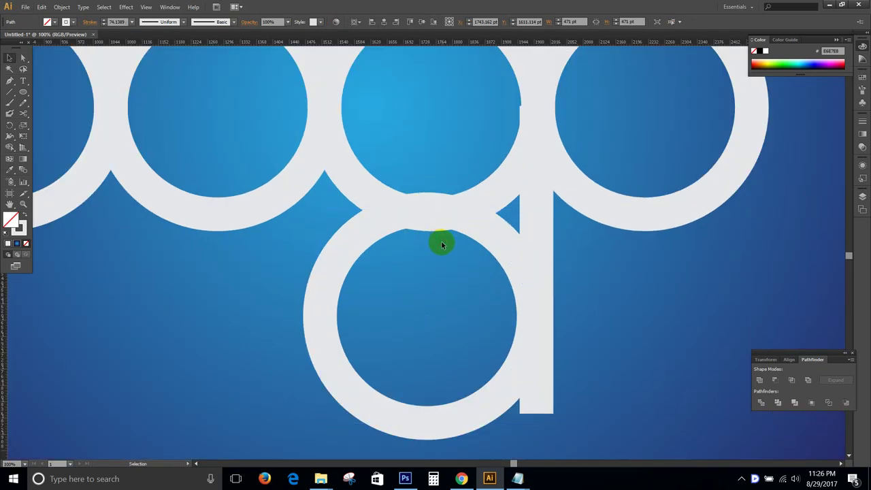
{"action": "left_click", "coordinate": [449, 261]}
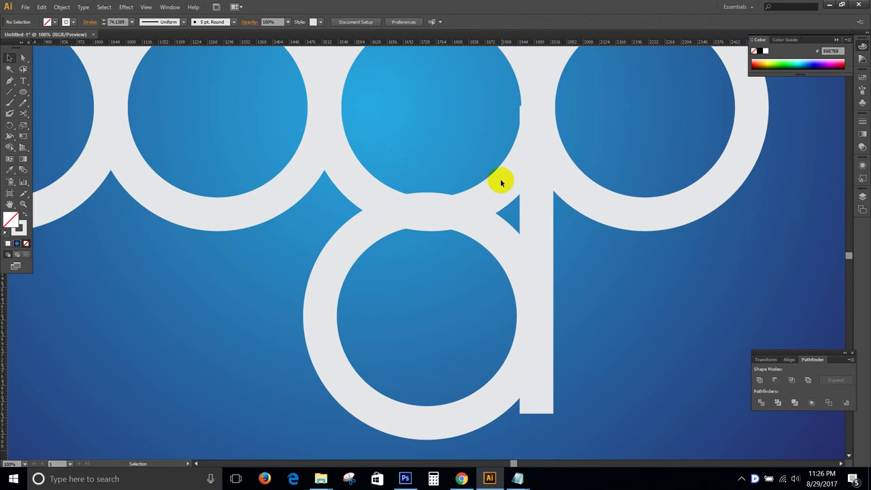
- Select both stacked rings and test an alignment, undoing it
{"action": "left_click_drag", "start_coordinate": [461, 262], "coordinate": [427, 184]}
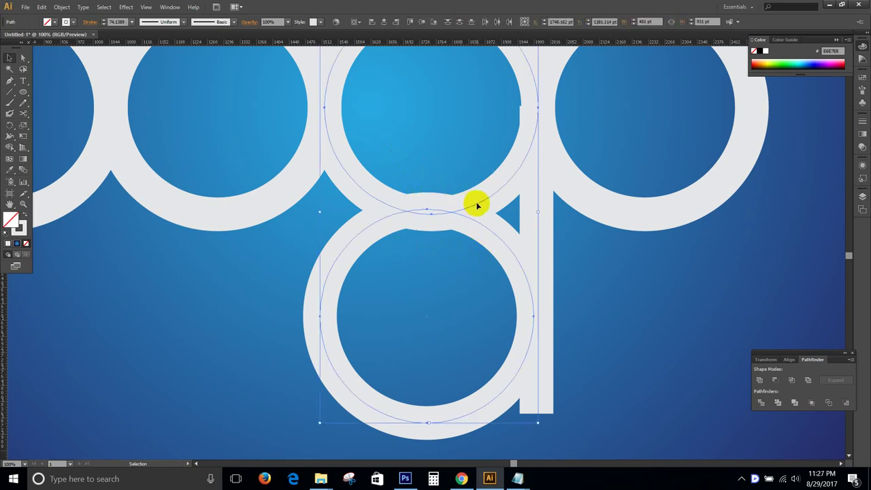
{"action": "left_click", "coordinate": [434, 21]}
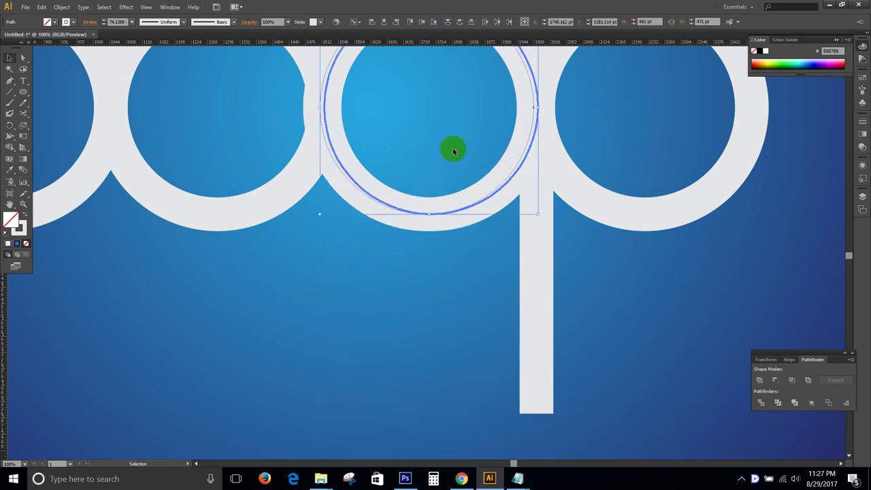
{"action": "key", "text": "ctrl+z"}
{"action": "key", "text": "ctrl+shift+a"}
{"action": "key", "text": "ctrl+equal"}
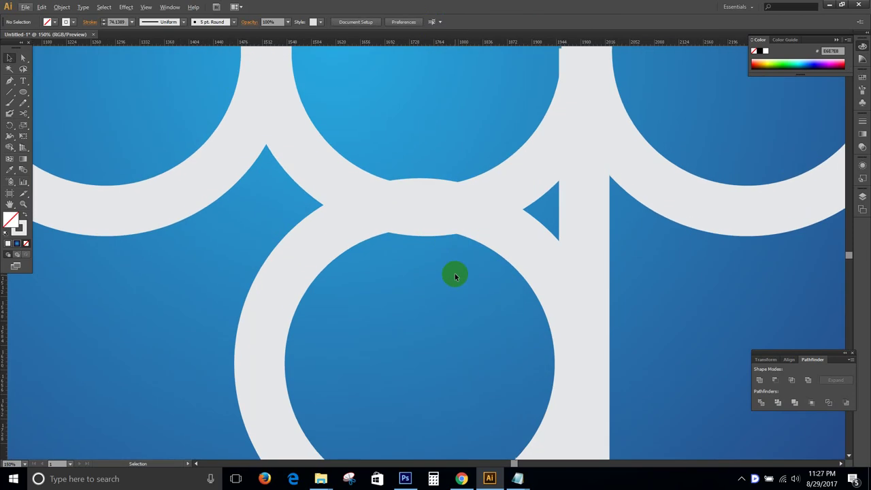
{"action": "left_click", "coordinate": [504, 228]}
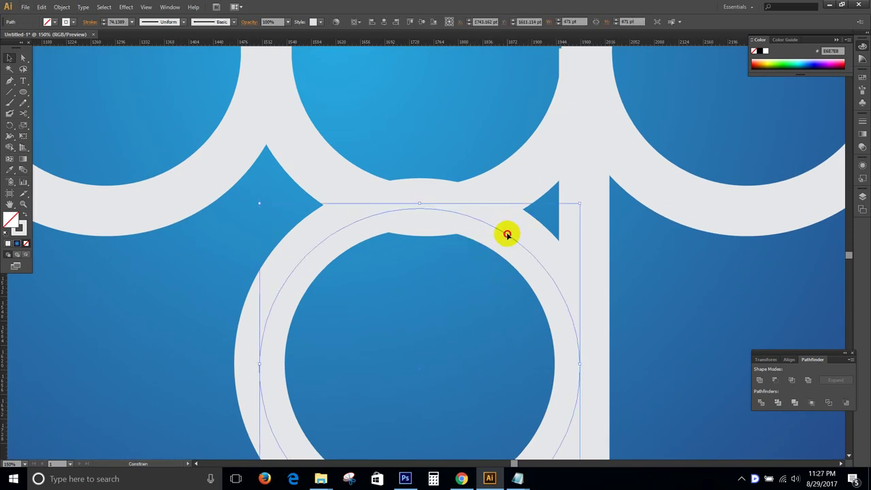
{"action": "left_click", "coordinate": [411, 196], "text": "shift"}
{"action": "scroll", "coordinate": [427, 233], "scroll_direction": "up", "scroll_amount": 1}
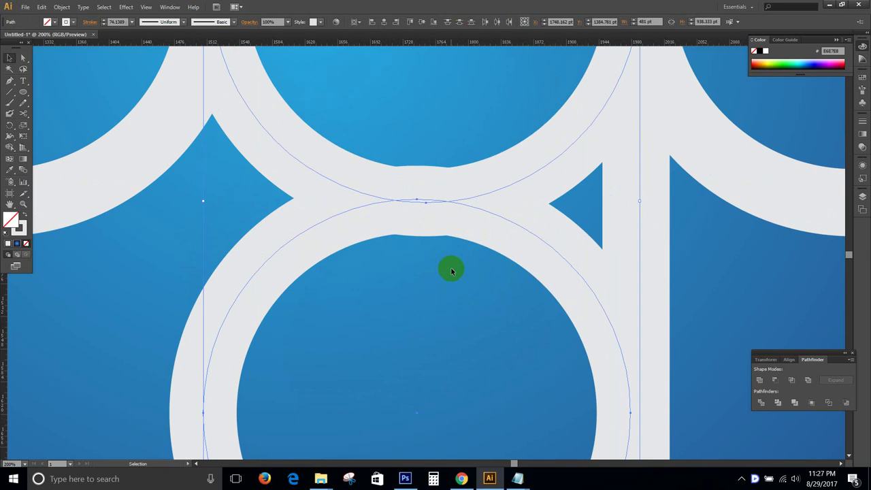
{"action": "left_click_drag", "start_coordinate": [451, 268], "coordinate": [395, 195]}
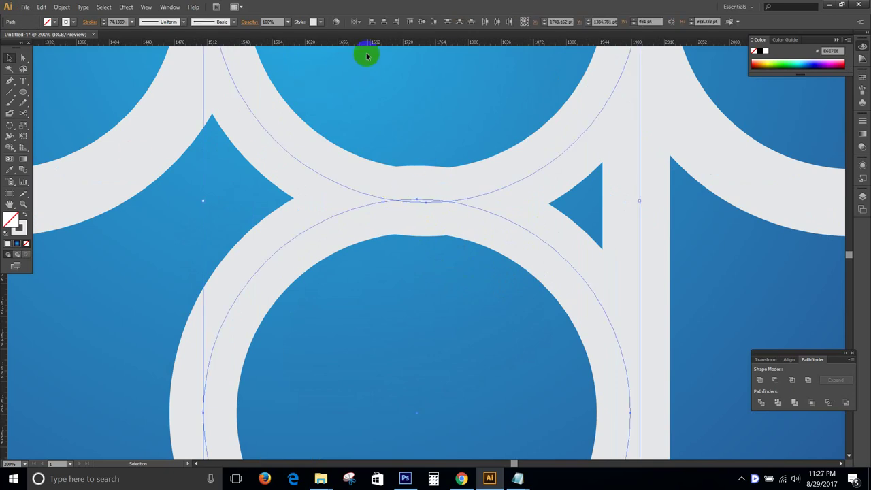
- Place a horizontal guide where the rings meet and top-align the lower ring to it
{"action": "left_click_drag", "start_coordinate": [375, 42], "coordinate": [421, 205]}
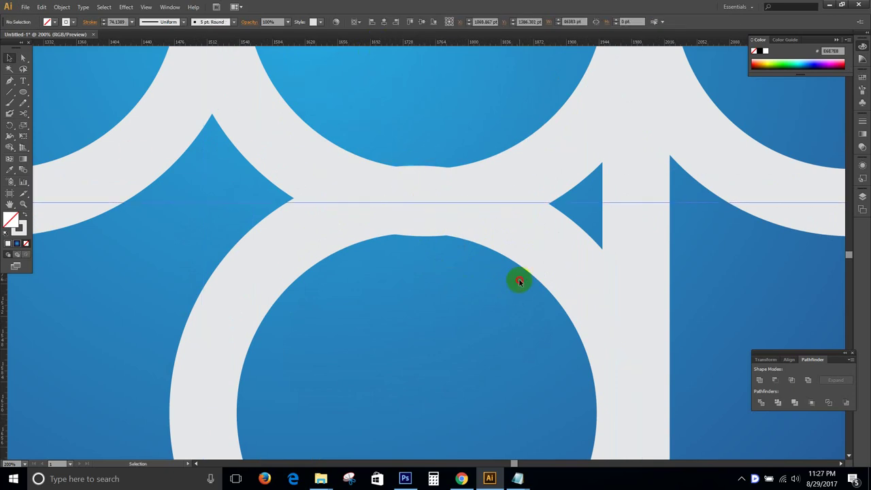
{"action": "left_click_drag", "start_coordinate": [515, 294], "coordinate": [578, 200]}
{"action": "left_click", "coordinate": [566, 266]}
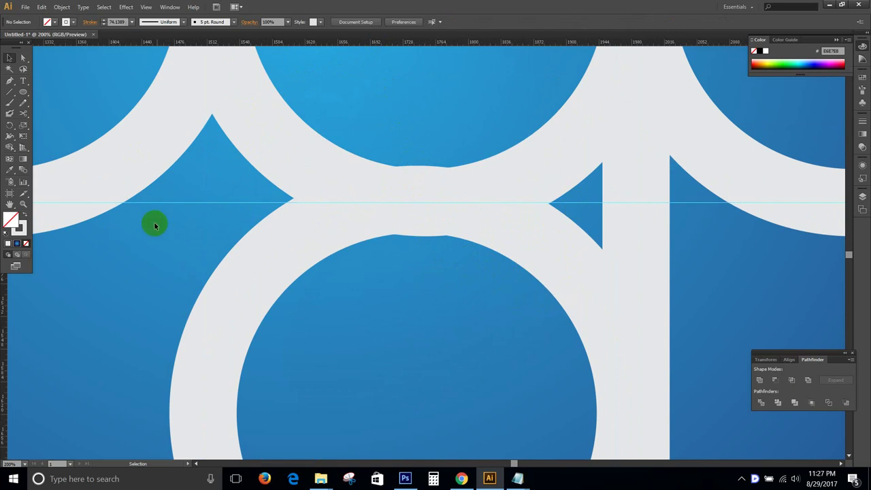
{"action": "left_click_drag", "start_coordinate": [274, 346], "coordinate": [191, 259]}
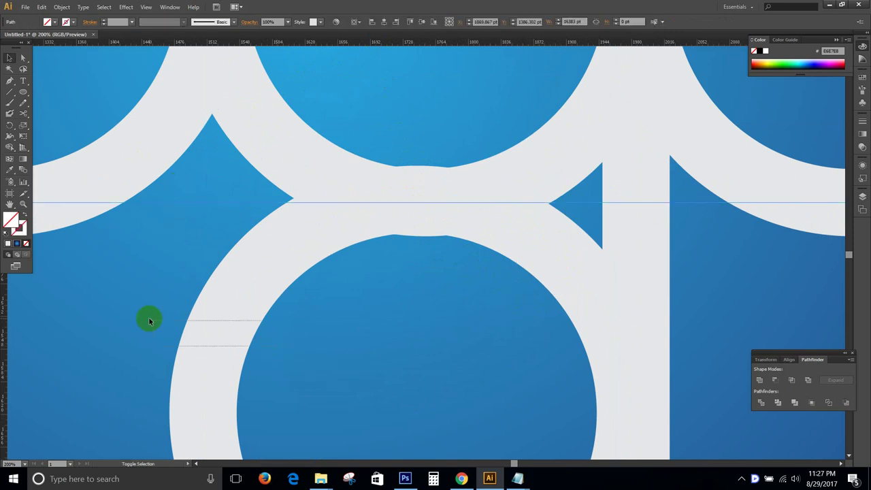
{"action": "left_click", "coordinate": [185, 203], "text": "shift"}
{"action": "left_click", "coordinate": [410, 24]}
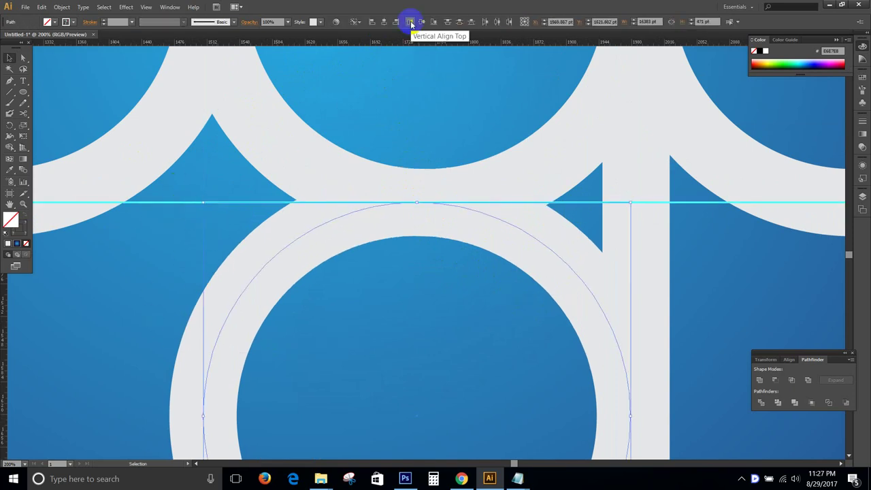
{"action": "left_click", "coordinate": [456, 344]}
{"action": "key", "text": "ctrl+minus"}
{"action": "key", "text": "ctrl+minus"}
{"action": "key", "text": "ctrl+minus"}
{"action": "key", "text": "ctrl+minus"}
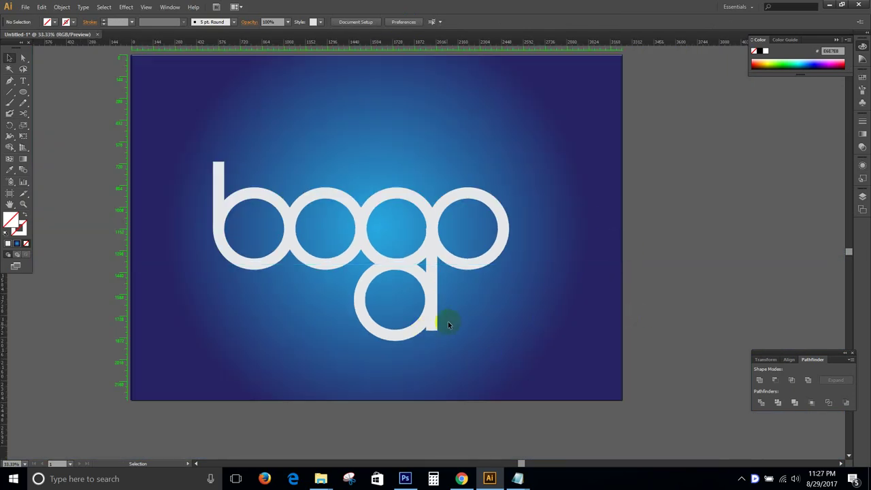
- Select every ring and line of the logo
{"action": "left_click_drag", "start_coordinate": [461, 346], "coordinate": [381, 349]}
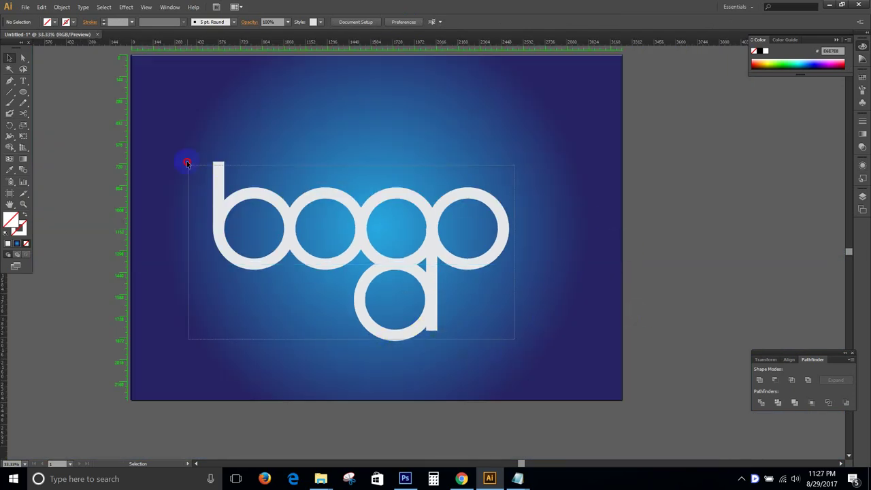
{"action": "left_click_drag", "start_coordinate": [508, 346], "coordinate": [204, 145]}
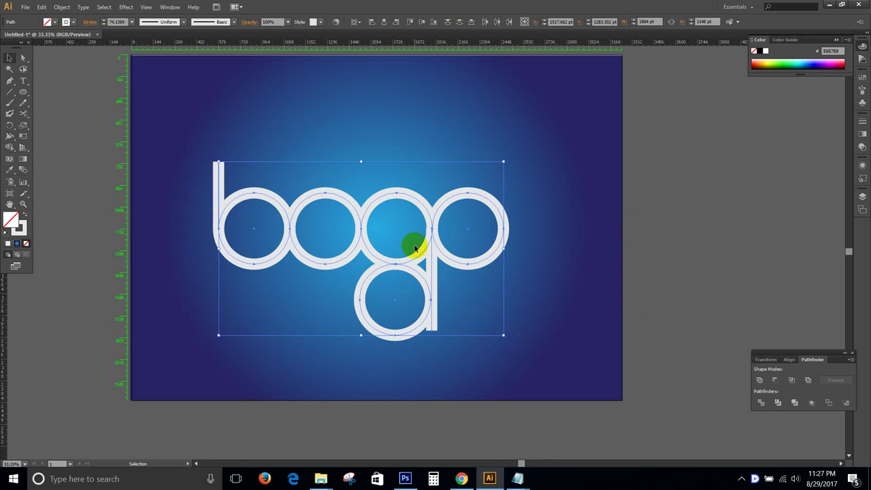
{"action": "key", "text": "a"}
{"action": "key", "text": "v"}
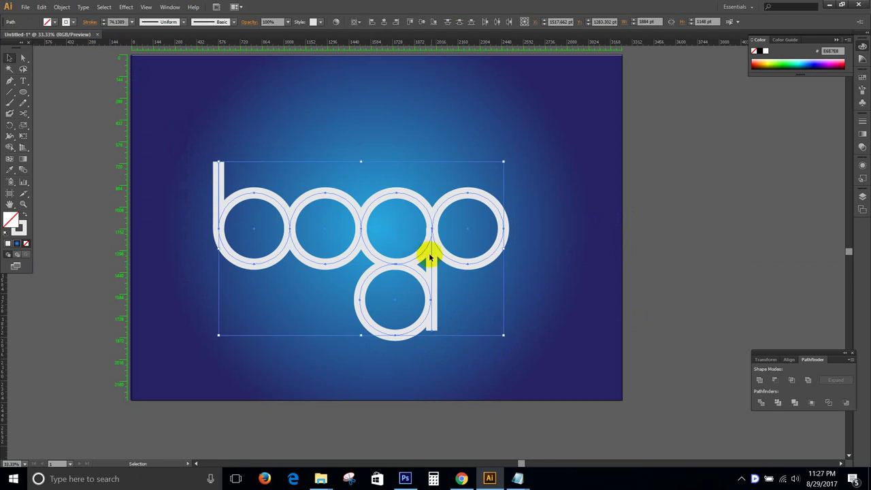
{"action": "left_click", "coordinate": [387, 296]}
{"action": "left_click", "coordinate": [381, 219]}
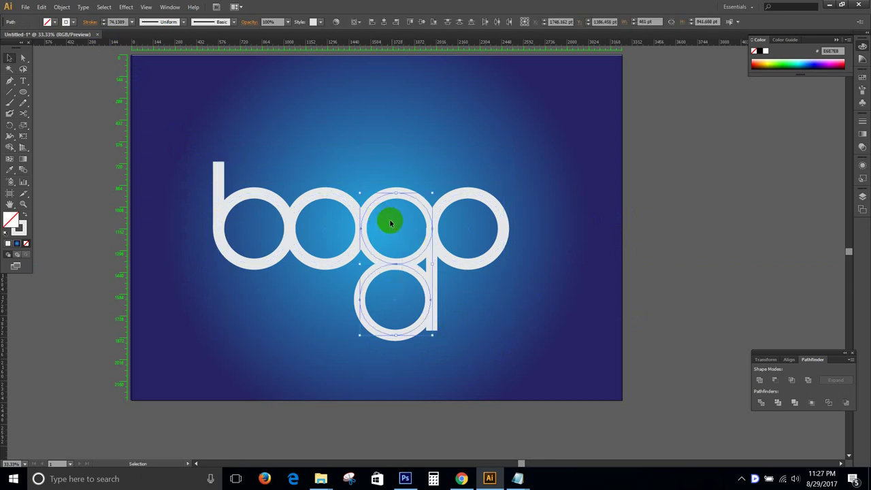
{"action": "left_click", "coordinate": [481, 238], "text": "shift"}
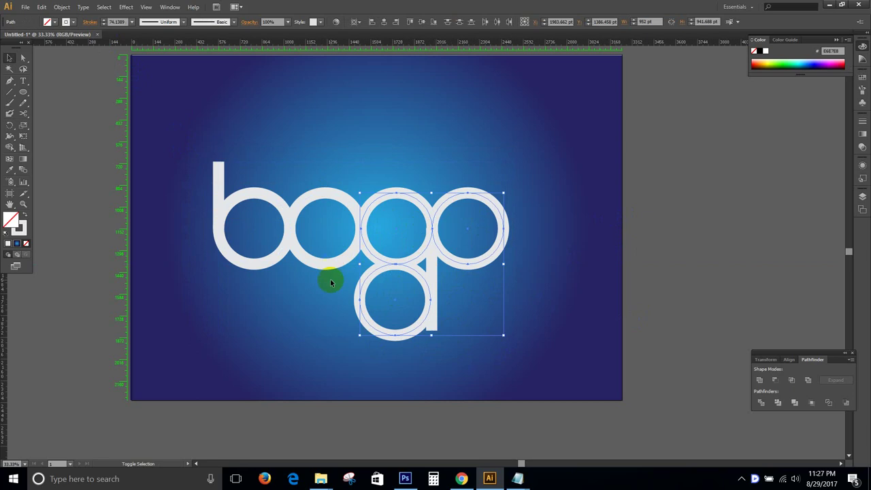
{"action": "left_click_drag", "start_coordinate": [330, 277], "coordinate": [205, 172]}
{"action": "left_click_drag", "start_coordinate": [579, 360], "coordinate": [296, 306]}
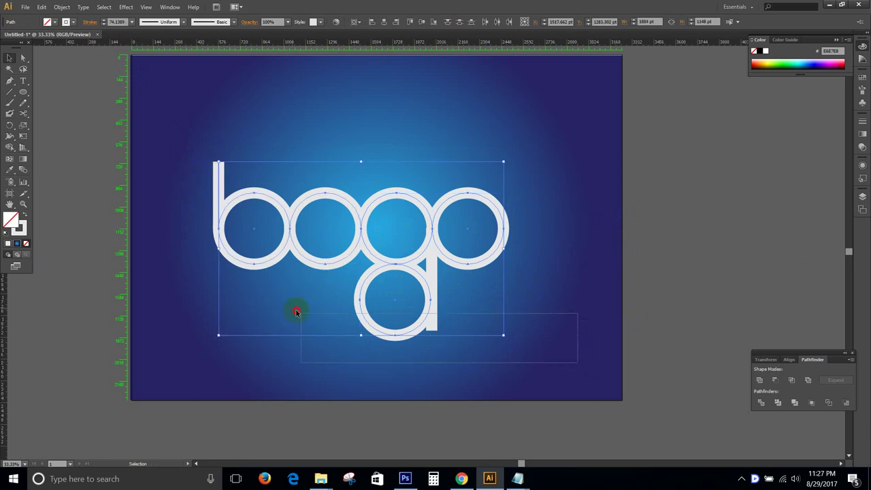
{"action": "key", "text": "a"}
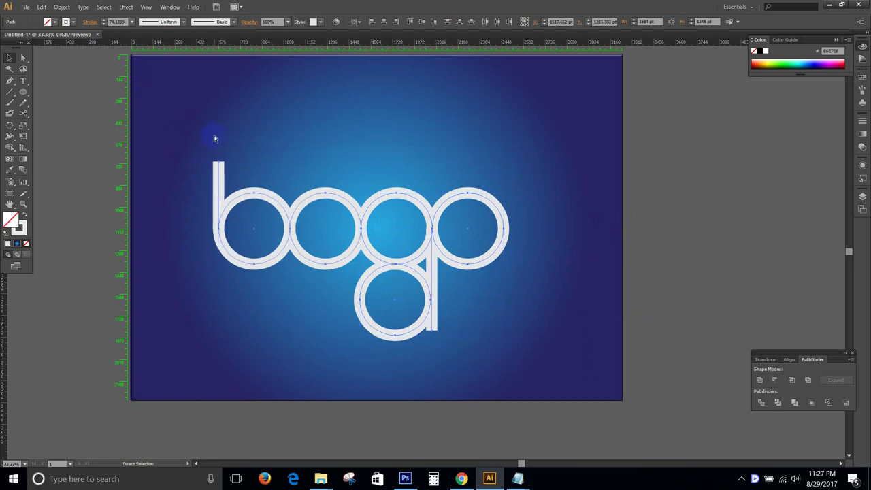
{"action": "left_click", "coordinate": [214, 139]}
{"action": "key", "text": "v"}
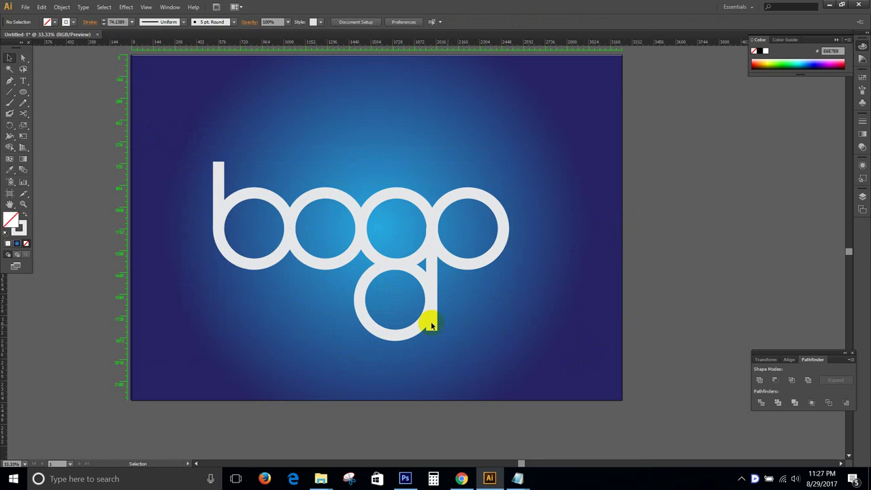
{"action": "left_click_drag", "start_coordinate": [479, 360], "coordinate": [203, 165]}
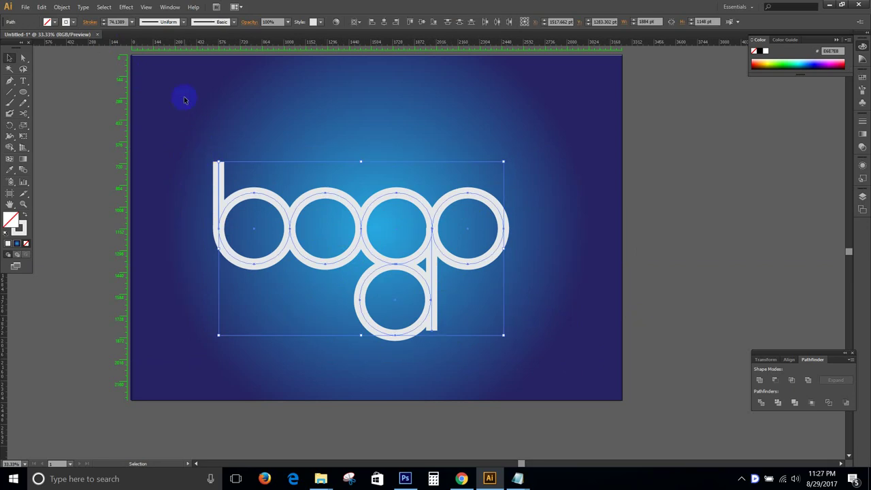
- Expand the logo's fill and stroke into outlines and apply Pathfinder Divide
{"action": "left_click", "coordinate": [62, 7]}
{"action": "left_click", "coordinate": [78, 111]}
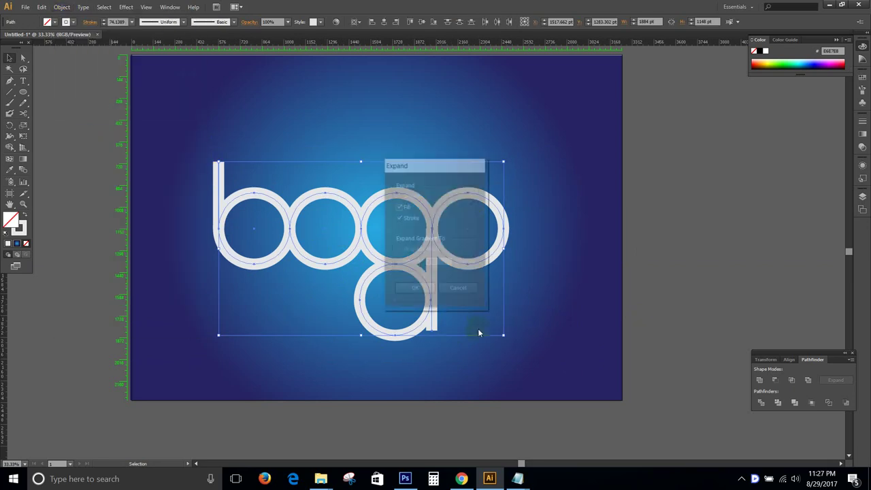
{"action": "left_click", "coordinate": [414, 288]}
{"action": "scroll", "coordinate": [278, 224], "scroll_direction": "up", "scroll_amount": 1}
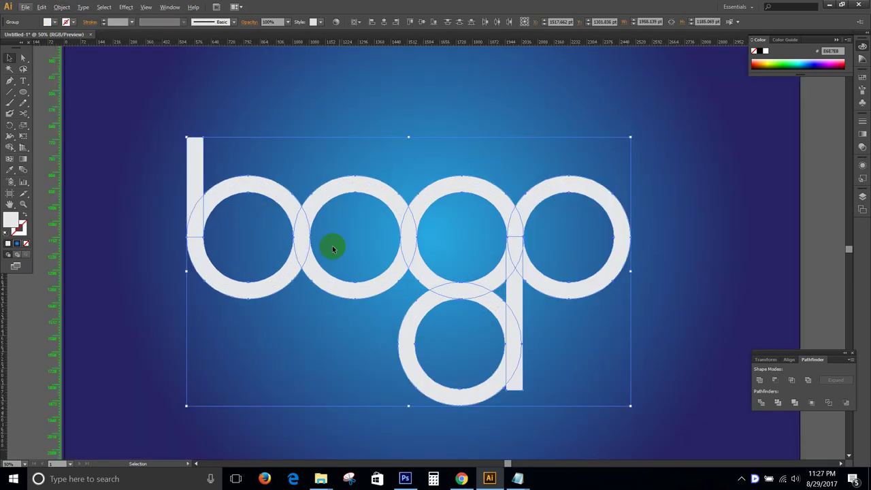
{"action": "left_click", "coordinate": [761, 402]}
- Ungroup the divided pieces and delete the b's upper-left arc
{"action": "right_click", "coordinate": [285, 196]}
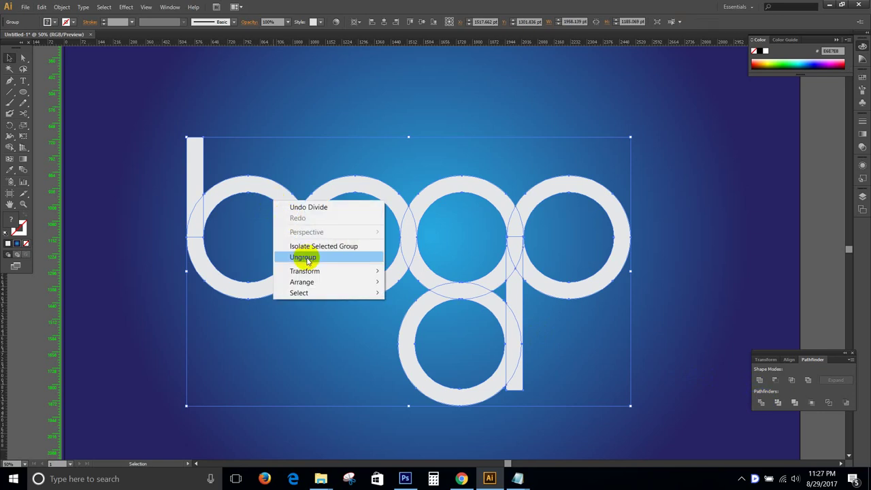
{"action": "left_click", "coordinate": [305, 267]}
{"action": "left_click", "coordinate": [297, 288]}
{"action": "left_click", "coordinate": [230, 189]}
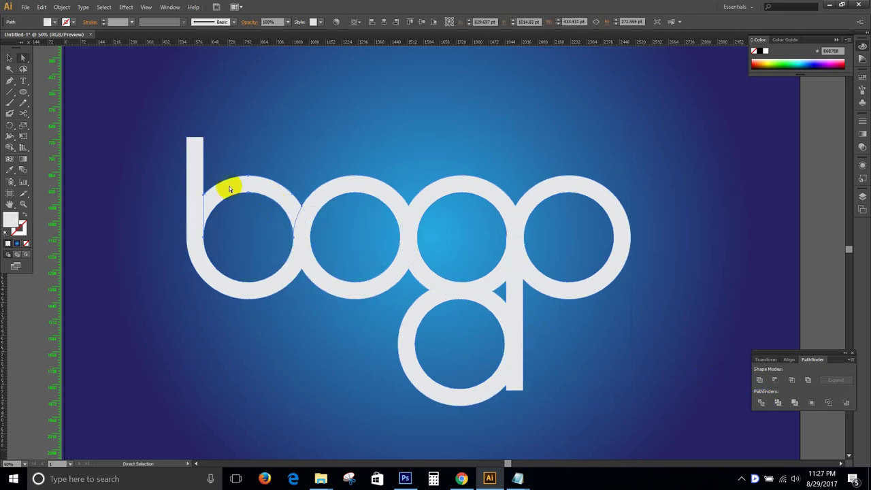
{"action": "key", "text": "Delete"}
- Delete the lower letter's stem, then undo to restore it
{"action": "left_click", "coordinate": [519, 306]}
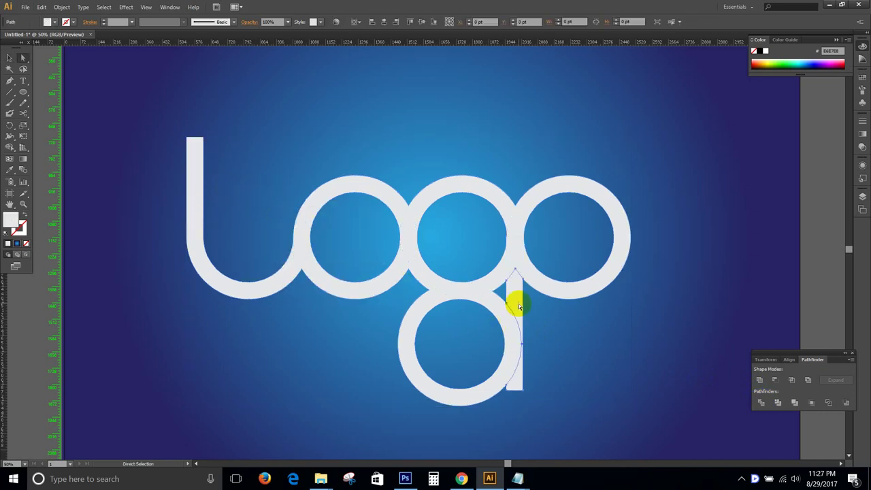
{"action": "key", "text": "Delete"}
{"action": "left_click", "coordinate": [419, 308]}
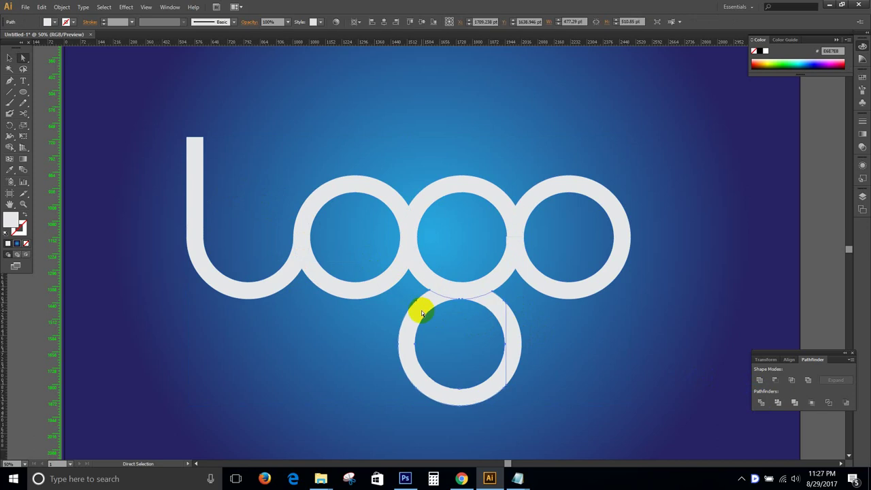
{"action": "key", "text": "ctrl+z"}
{"action": "left_click", "coordinate": [472, 307]}
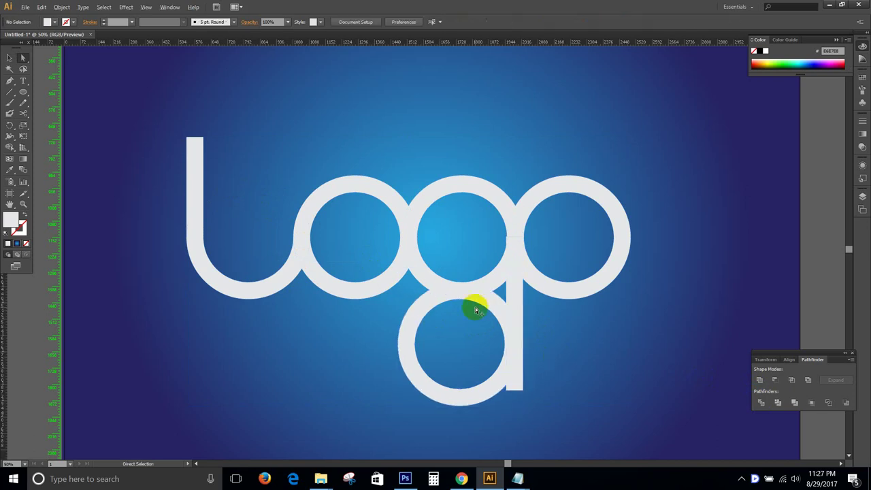
{"action": "scroll", "coordinate": [472, 306], "scroll_direction": "up", "scroll_amount": 2}
{"action": "left_click", "coordinate": [364, 302]}
{"action": "left_click_drag", "start_coordinate": [434, 323], "coordinate": [418, 260]}
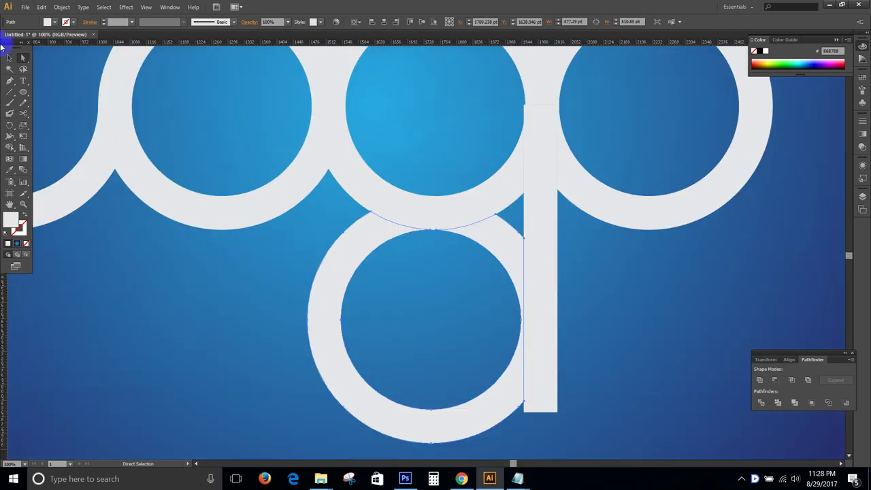
- Select the stem beside the lower ring with Direct Selection and delete it
{"action": "left_click", "coordinate": [25, 92]}
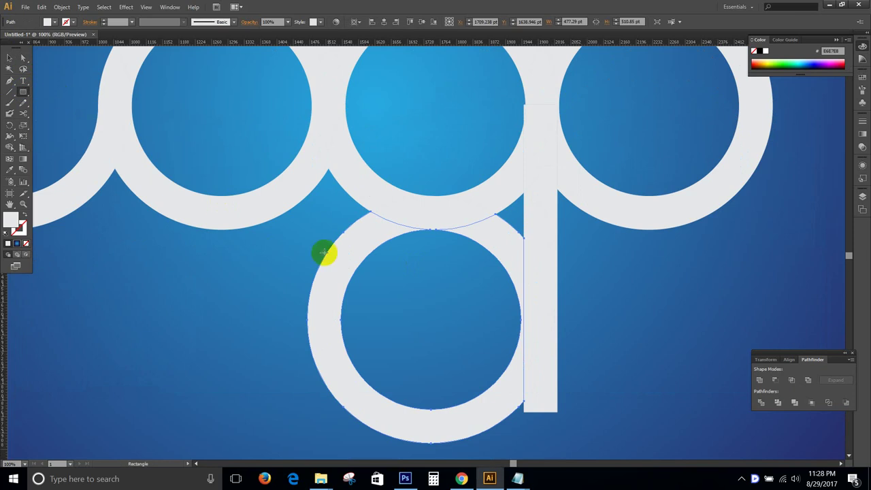
{"action": "left_click", "coordinate": [628, 260]}
{"action": "scroll", "coordinate": [508, 174], "scroll_direction": "up", "scroll_amount": 2}
{"action": "scroll", "coordinate": [507, 175], "scroll_direction": "up", "scroll_amount": 2}
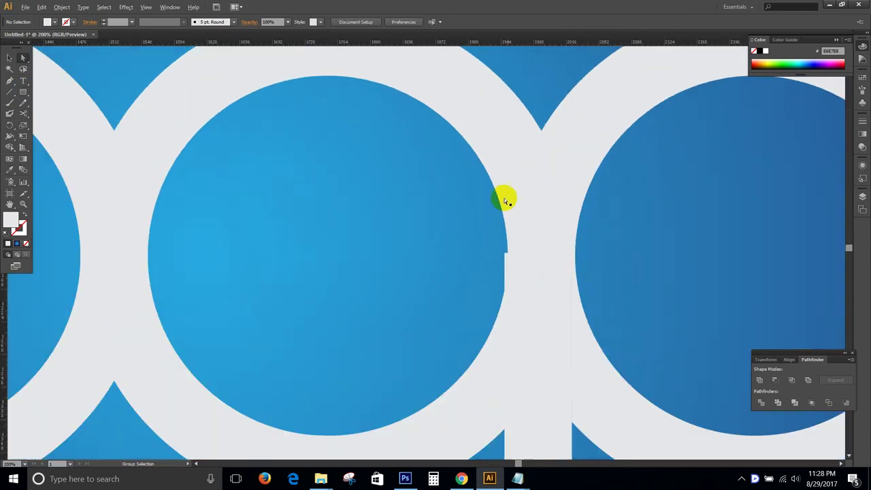
{"action": "key", "text": "a"}
{"action": "left_click", "coordinate": [501, 259]}
{"action": "left_click", "coordinate": [506, 262]}
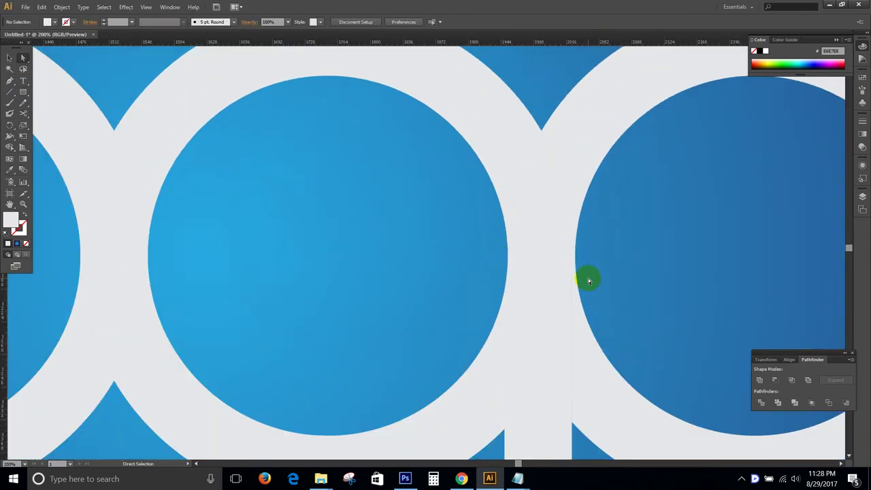
{"action": "scroll", "coordinate": [579, 204], "scroll_direction": "down", "scroll_amount": 4}
{"action": "scroll", "coordinate": [570, 272], "scroll_direction": "up", "scroll_amount": 1}
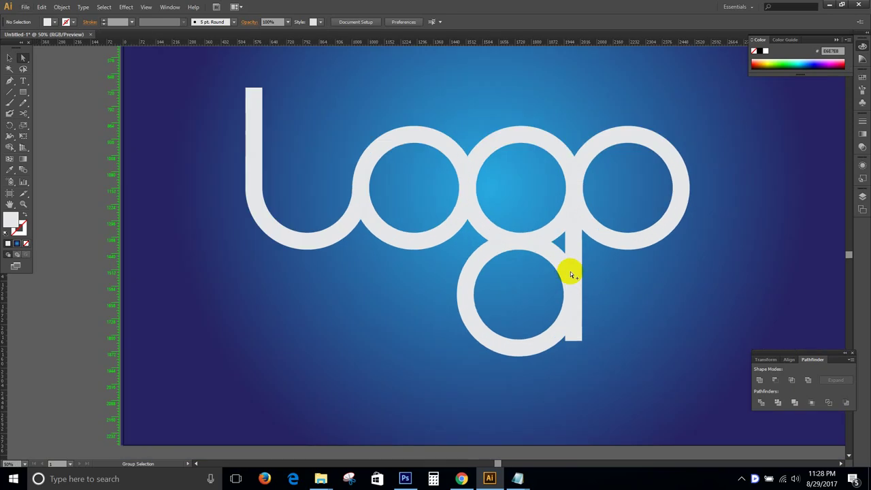
{"action": "scroll", "coordinate": [564, 233], "scroll_direction": "up", "scroll_amount": 1}
{"action": "left_click", "coordinate": [575, 232]}
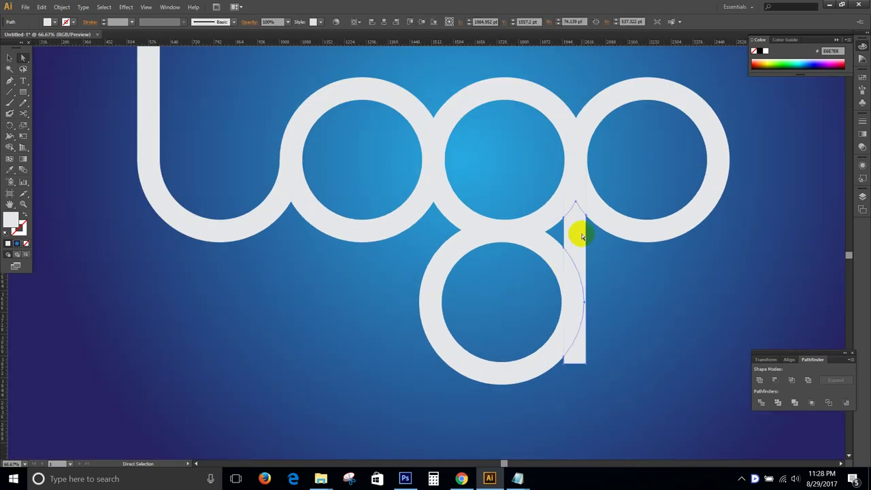
{"action": "key", "text": "Delete"}
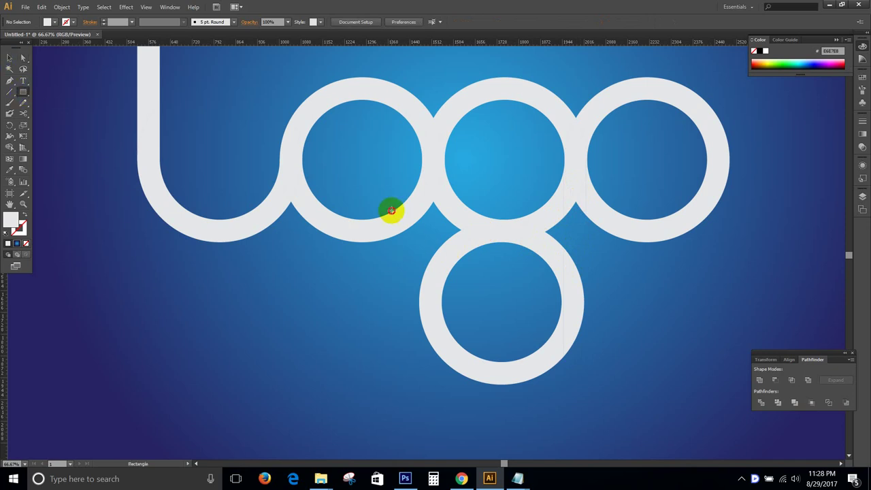
- Cut the lower ring's top-left with a rectangle and Minus Front, leaving the g's hook
{"action": "mouse_move", "coordinate": [391, 210]}
{"action": "left_mouse_down"}
{"action": "mouse_move", "coordinate": [509, 308]}
{"action": "mouse_move", "coordinate": [502, 286]}
{"action": "mouse_move", "coordinate": [502, 294]}
{"action": "left_mouse_up"}
{"action": "key", "text": "a"}
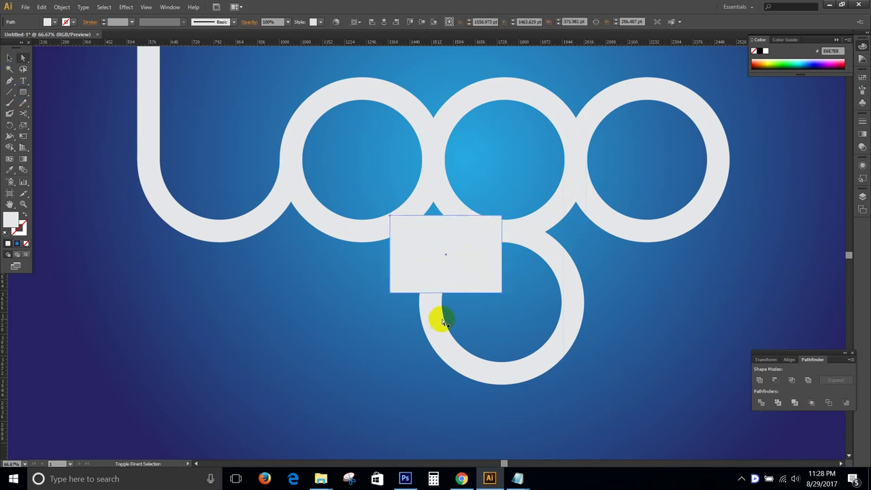
{"action": "left_click", "coordinate": [437, 316], "text": "shift"}
{"action": "left_click", "coordinate": [772, 380]}
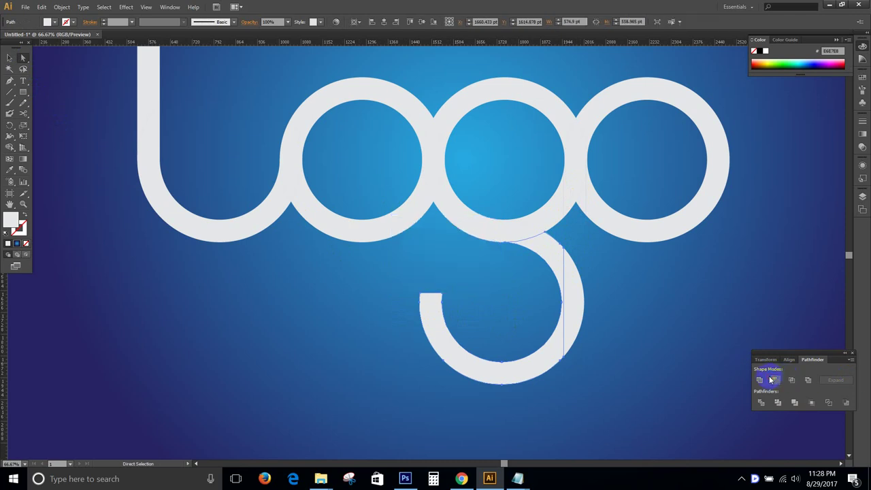
{"action": "left_click", "coordinate": [632, 292]}
{"action": "key", "text": "ctrl+minus"}
{"action": "key", "text": "ctrl+minus"}
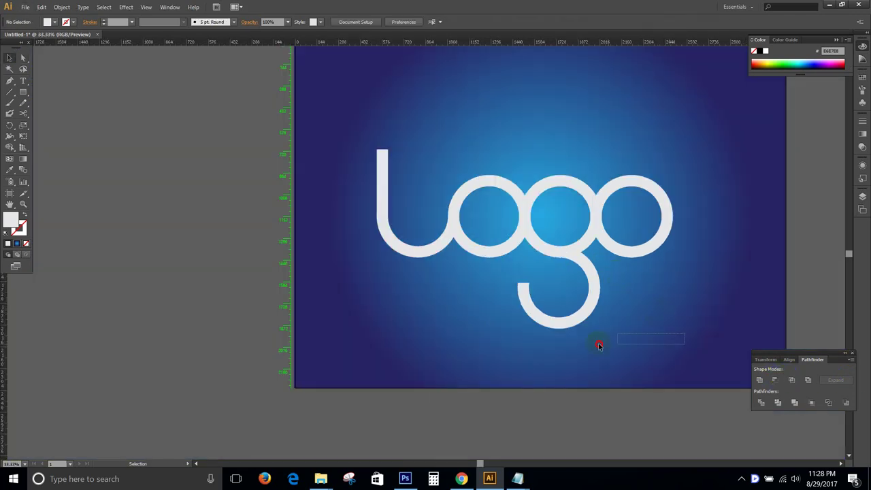
- Select every logo path and swap its fill and stroke colours
{"action": "left_click_drag", "start_coordinate": [599, 346], "coordinate": [331, 140]}
{"action": "key", "text": "ctrl+plus"}
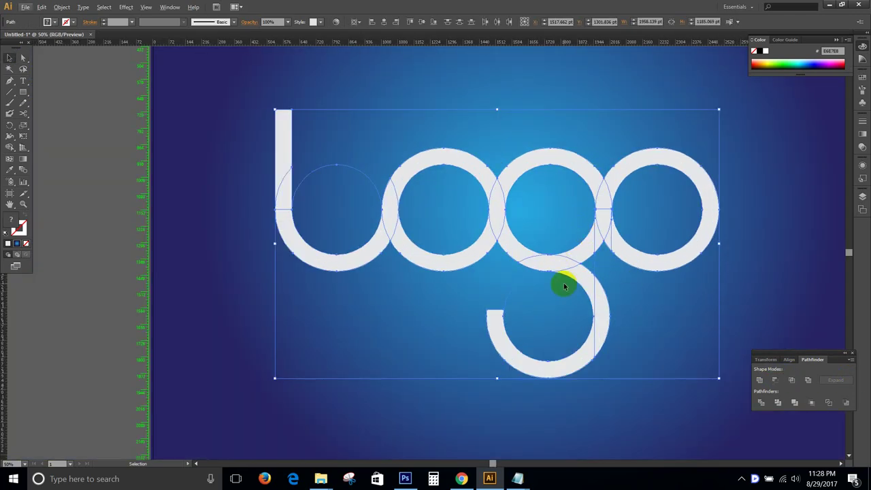
{"action": "key", "text": "a"}
{"action": "key", "text": "shift+x"}
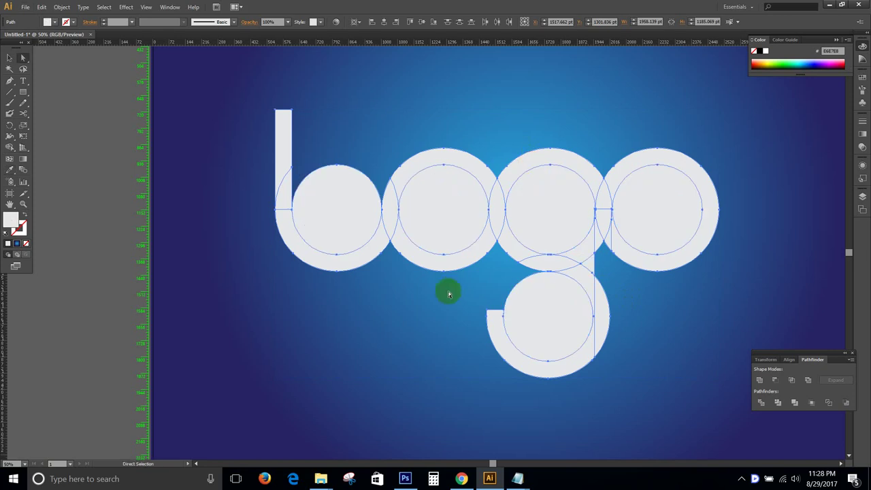
{"action": "left_click", "coordinate": [445, 290]}
- Delete the inner discs of the o, b, g top and g tail, plus the stray joint piece
{"action": "left_click", "coordinate": [449, 208]}
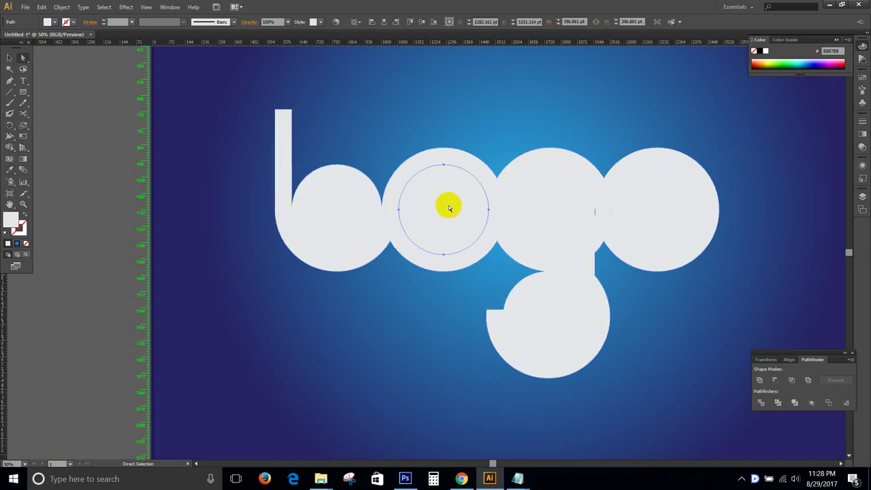
{"action": "key", "text": "Delete"}
{"action": "left_click", "coordinate": [347, 196]}
{"action": "key", "text": "Delete"}
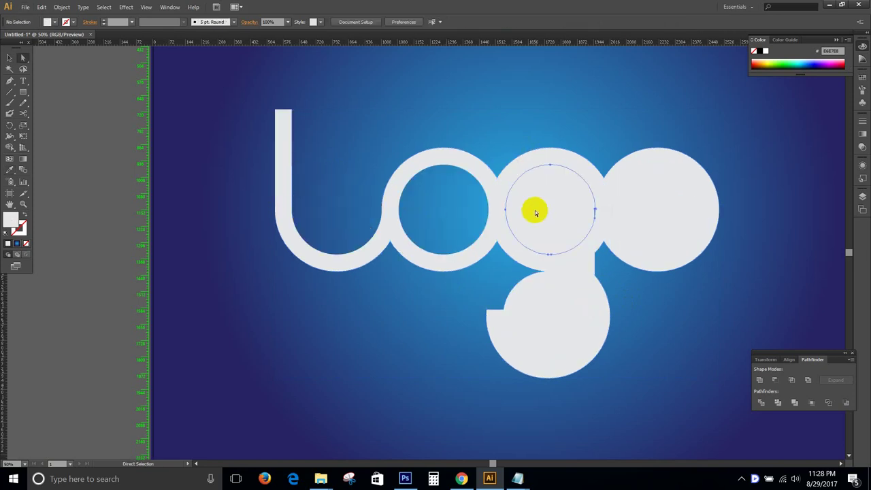
{"action": "key", "text": "Delete"}
{"action": "left_click", "coordinate": [669, 210]}
{"action": "key", "text": "Delete"}
{"action": "left_click", "coordinate": [565, 309]}
{"action": "key", "text": "Delete"}
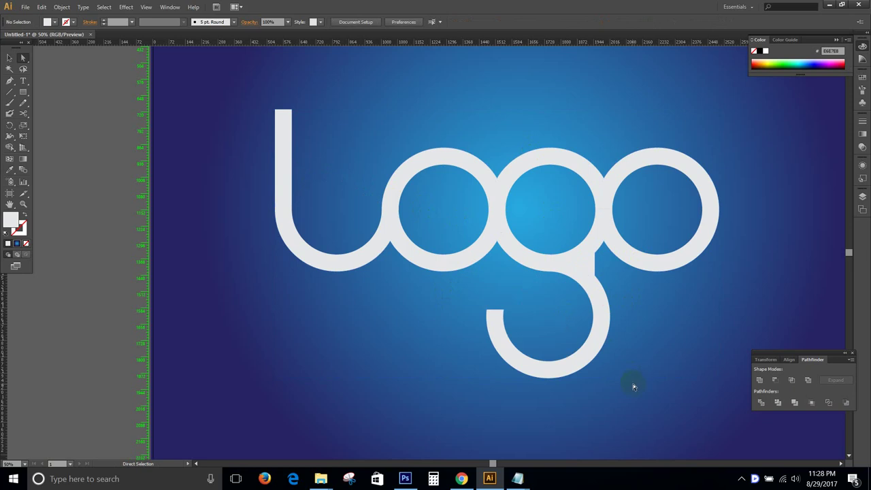
{"action": "left_click", "coordinate": [588, 272]}
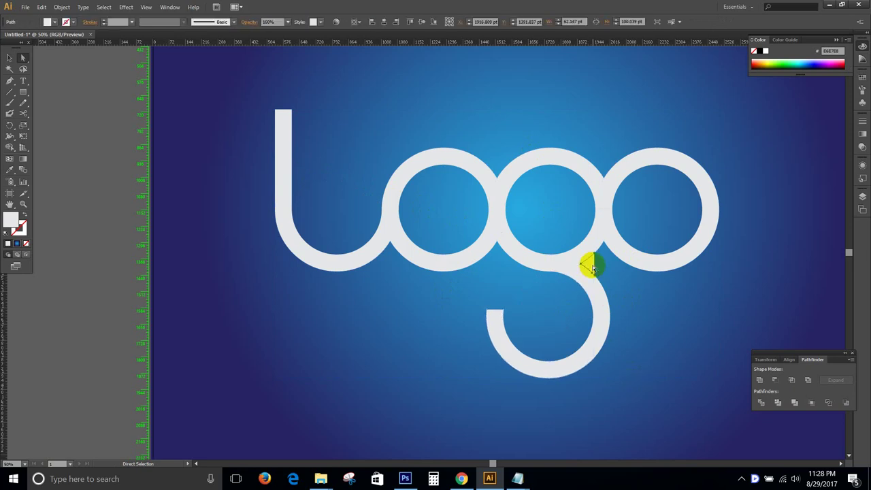
{"action": "key", "text": "Delete"}
- Unite the u with the first o into one shape
{"action": "scroll", "coordinate": [478, 224], "scroll_direction": "up", "scroll_amount": 1}
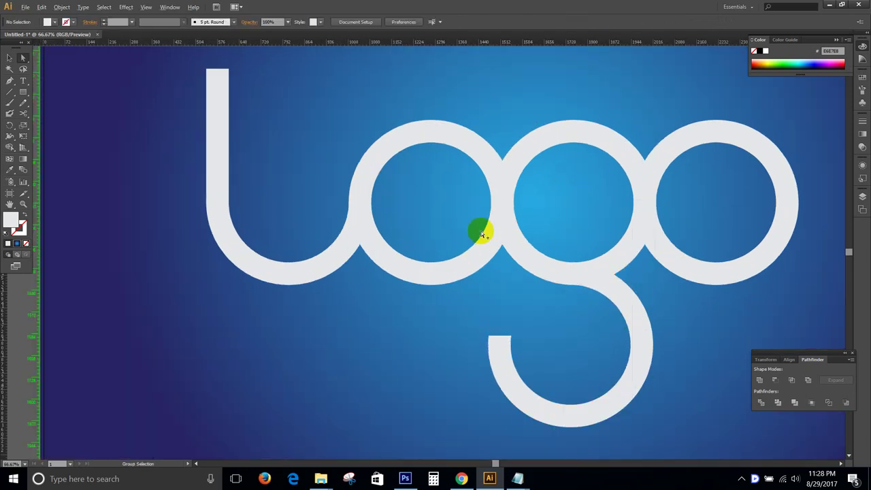
{"action": "left_click", "coordinate": [334, 261]}
{"action": "left_click_drag", "start_coordinate": [294, 313], "coordinate": [212, 201]}
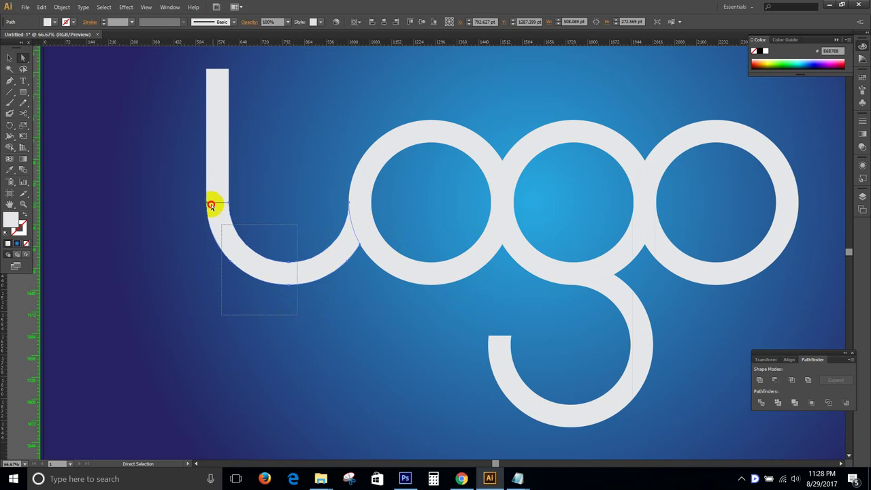
{"action": "left_click", "coordinate": [760, 380]}
{"action": "left_click", "coordinate": [206, 182]}
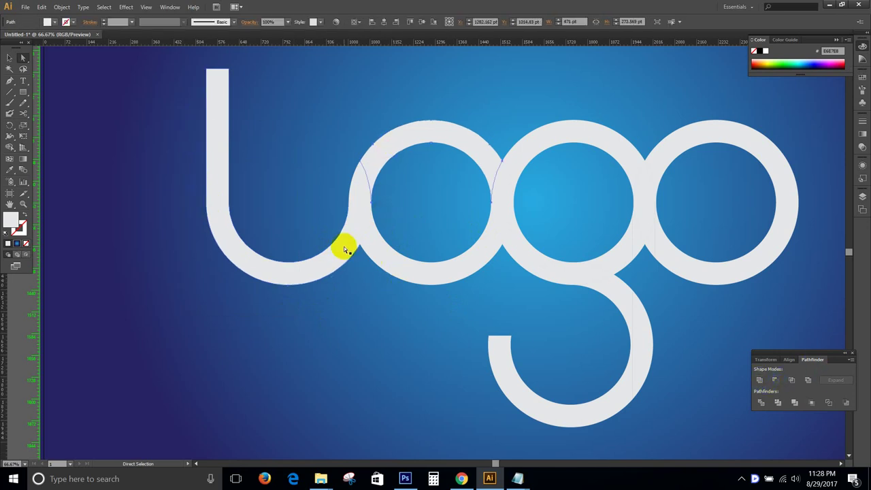
{"action": "key", "text": "v"}
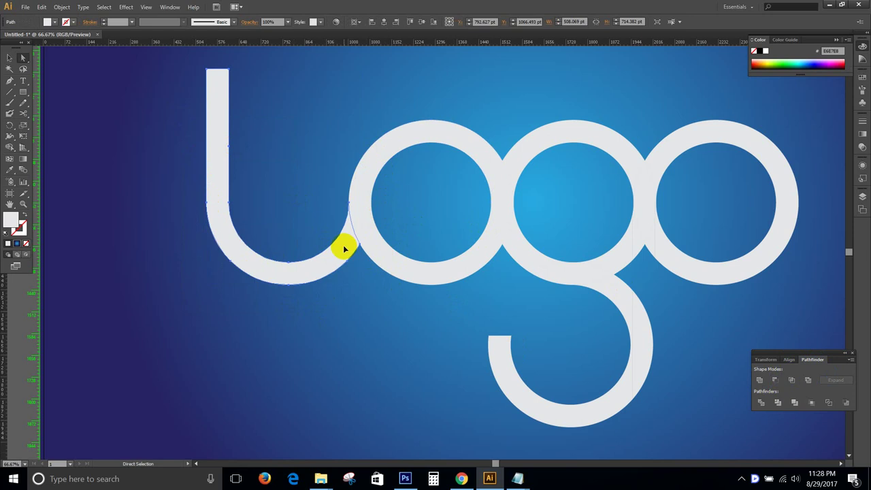
{"action": "key", "text": "ctrl+shift+a"}
{"action": "left_click", "coordinate": [373, 193]}
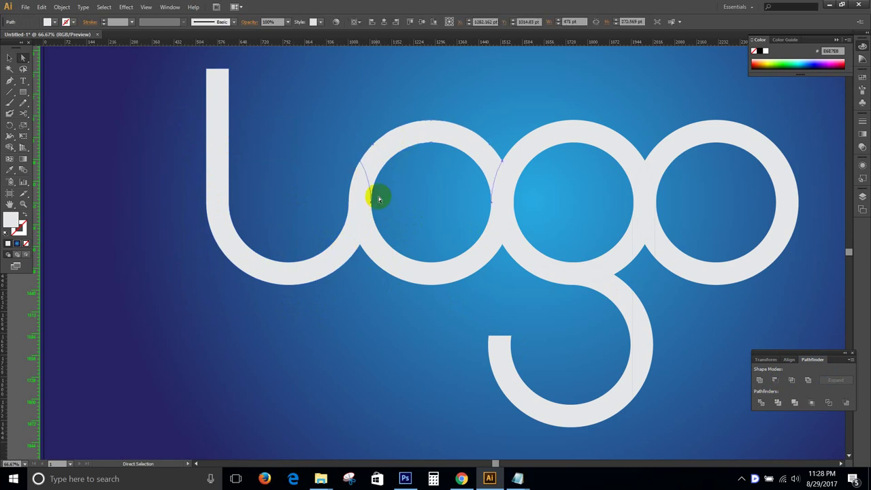
{"action": "left_click", "coordinate": [759, 380]}
- Unite the lens-shaped overlap with the neighbouring o rings
{"action": "scroll", "coordinate": [472, 229], "scroll_direction": "up", "scroll_amount": 2}
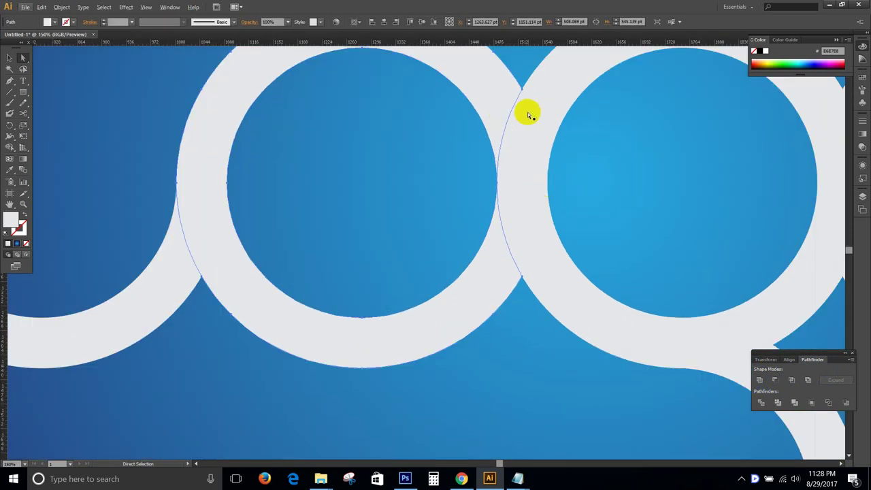
{"action": "key", "text": "v"}
{"action": "left_click", "coordinate": [529, 175]}
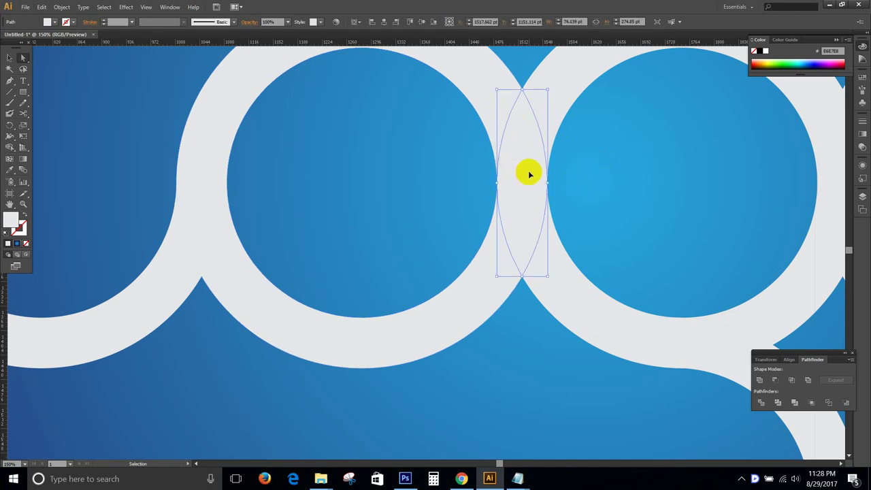
{"action": "key", "text": "a"}
{"action": "left_click", "coordinate": [488, 81], "text": "shift"}
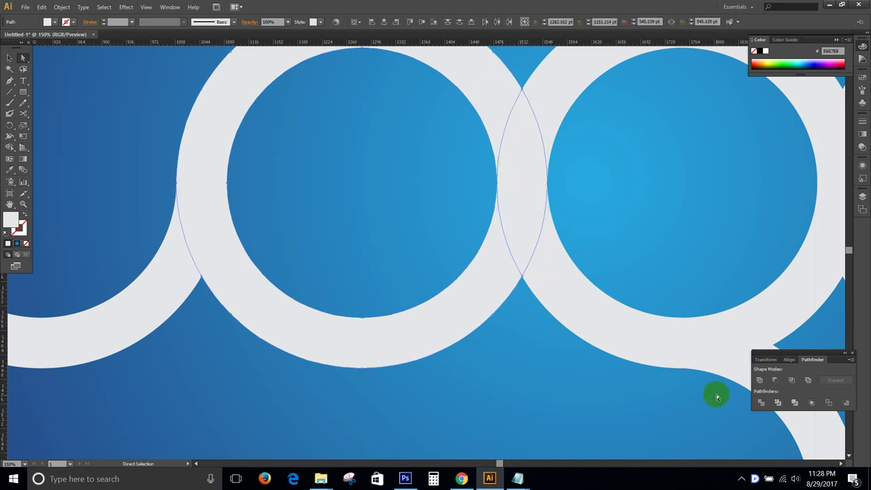
{"action": "left_click", "coordinate": [759, 379]}
{"action": "left_click", "coordinate": [570, 134]}
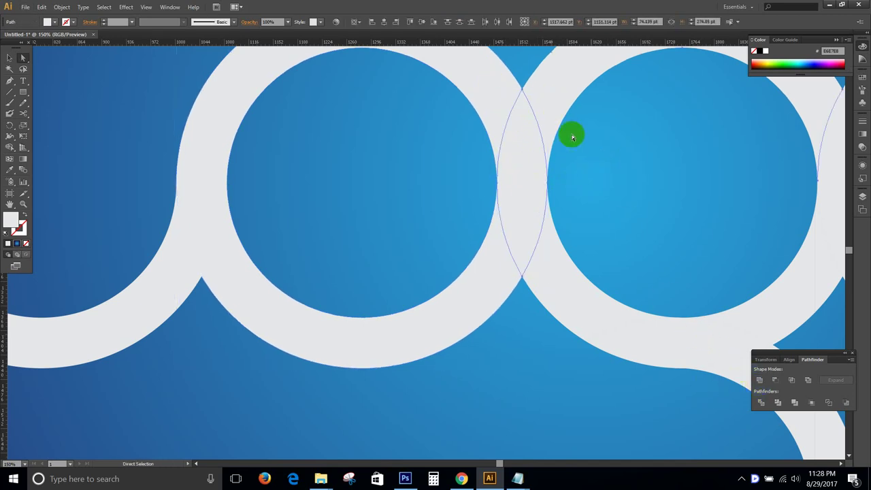
{"action": "left_click", "coordinate": [759, 380]}
- Unite the g's lower ring pieces, then unite the g tail with the middle o
{"action": "key", "text": "ctrl+minus"}
{"action": "key", "text": "ctrl+minus"}
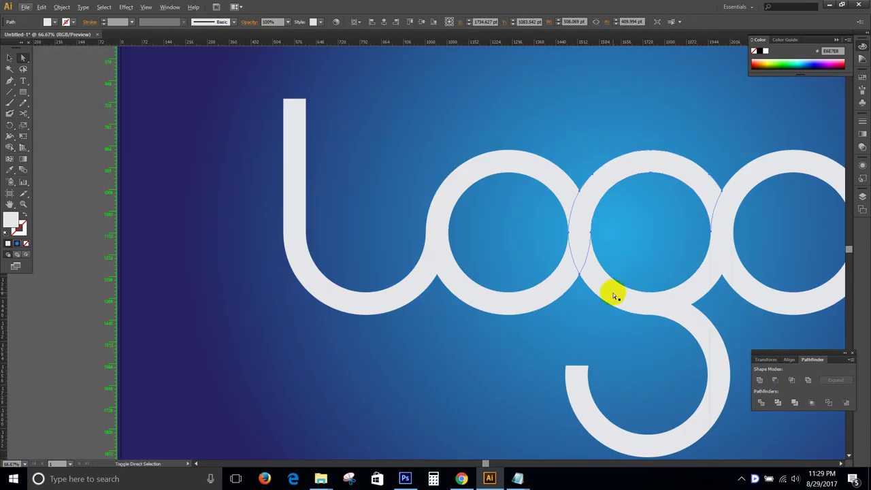
{"action": "left_click", "coordinate": [647, 306], "text": "shift"}
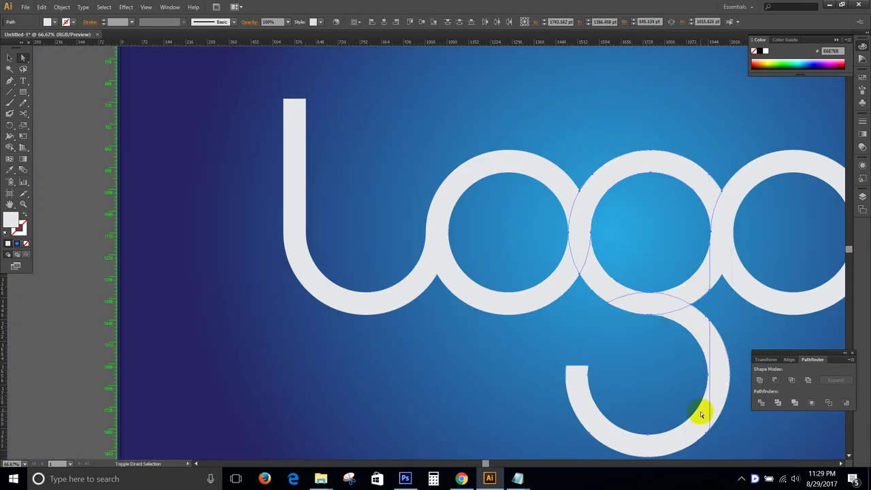
{"action": "left_click", "coordinate": [762, 381]}
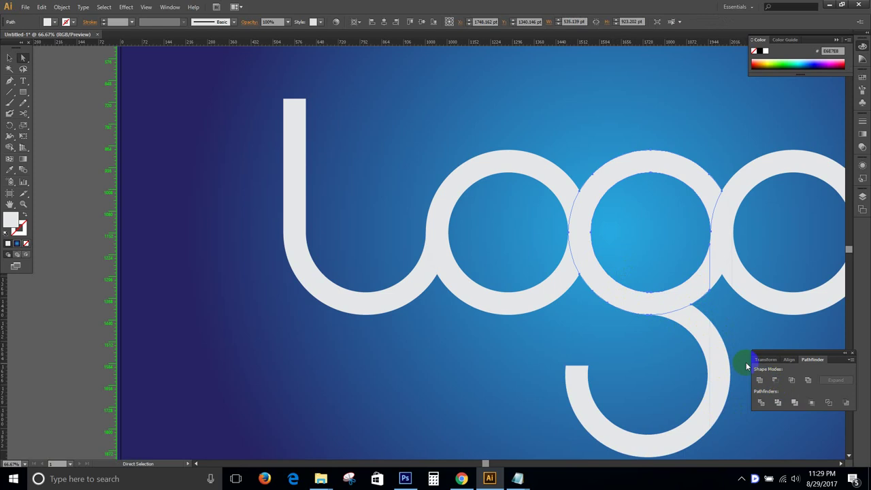
{"action": "left_click", "coordinate": [675, 349]}
{"action": "left_click_drag", "start_coordinate": [676, 349], "coordinate": [761, 367]}
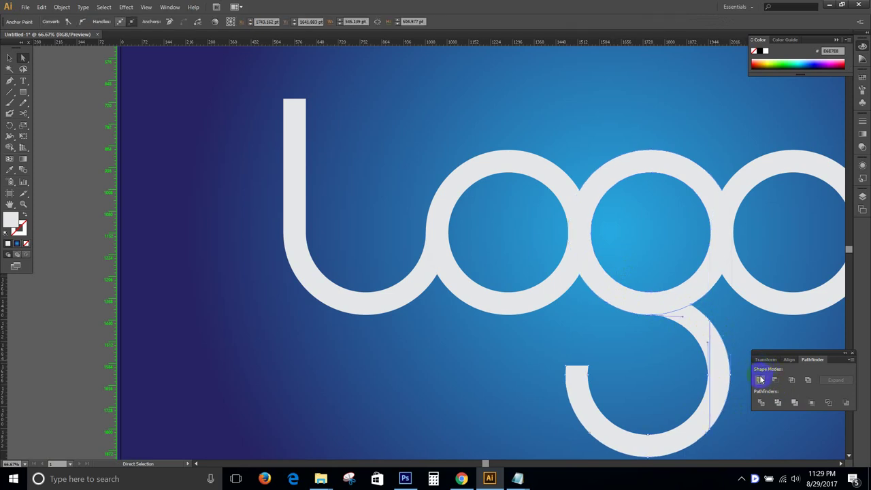
{"action": "left_click", "coordinate": [696, 301], "text": "shift"}
{"action": "left_click", "coordinate": [761, 378]}
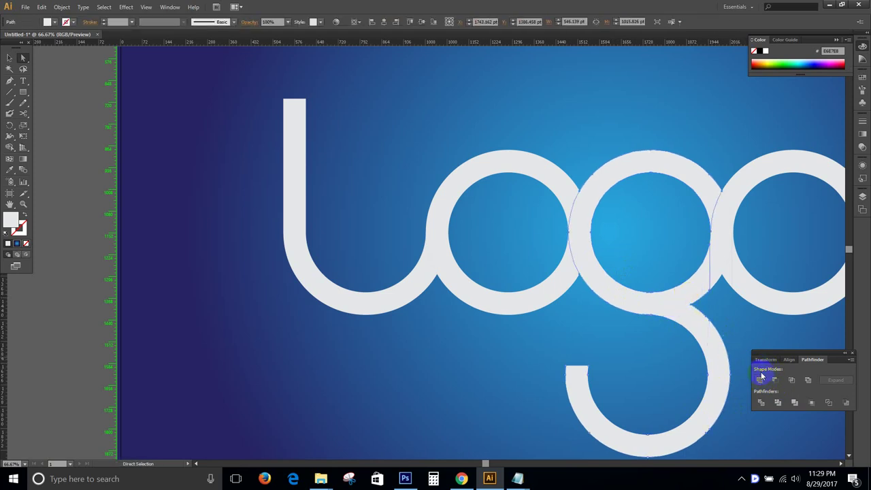
{"action": "scroll", "coordinate": [731, 254], "scroll_direction": "up", "scroll_amount": 1}
{"action": "left_click", "coordinate": [709, 250]}
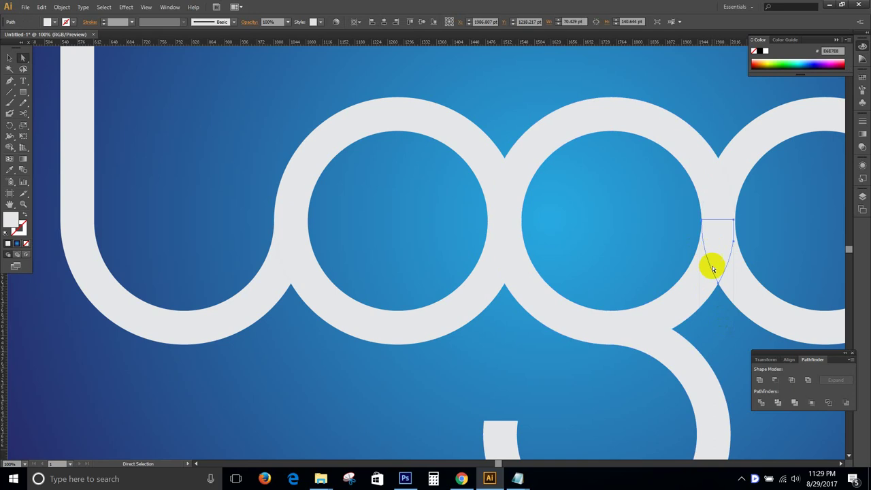
- Unite the upper and lower lens slivers into the middle o ring
{"action": "left_click", "coordinate": [723, 327]}
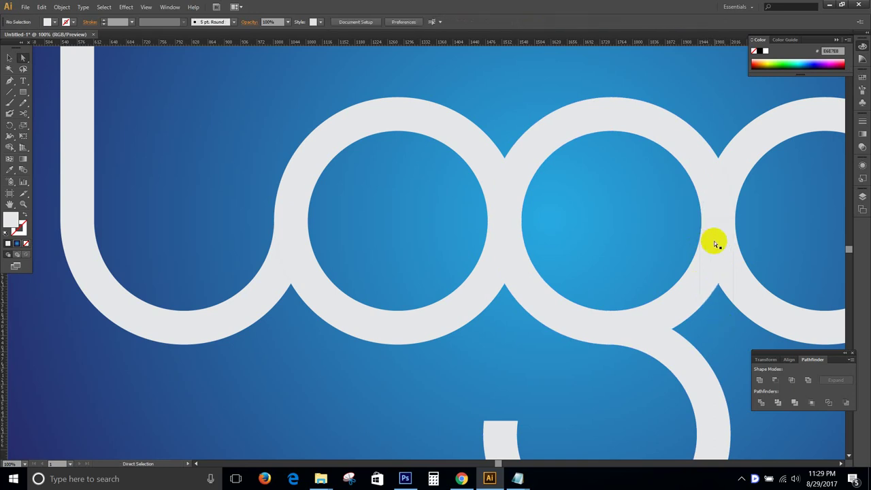
{"action": "left_click", "coordinate": [718, 244]}
{"action": "left_click", "coordinate": [709, 182], "text": "shift"}
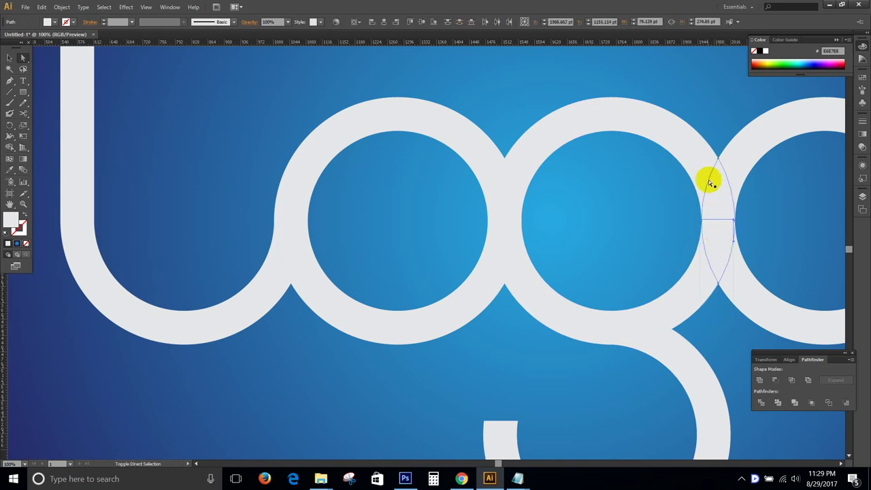
{"action": "left_click", "coordinate": [700, 163], "text": "shift"}
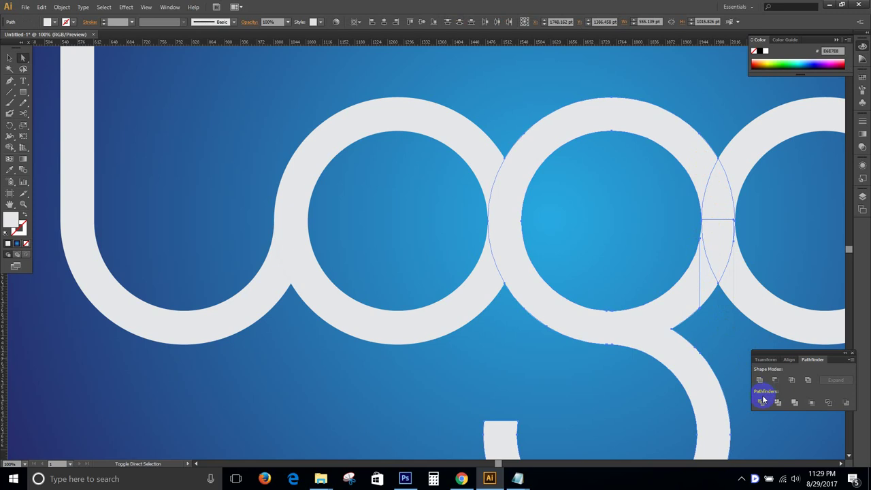
{"action": "left_click", "coordinate": [702, 332]}
{"action": "left_click", "coordinate": [719, 255]}
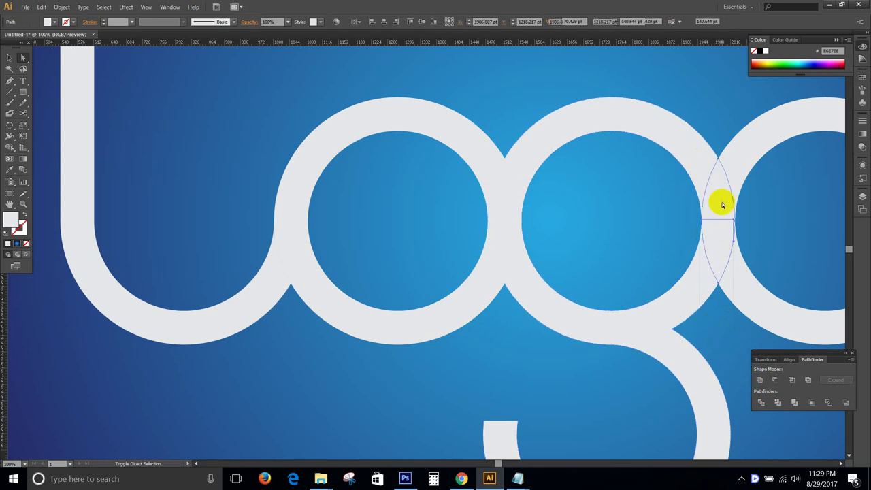
{"action": "left_click", "coordinate": [719, 200], "text": "shift"}
{"action": "left_click", "coordinate": [693, 163], "text": "shift"}
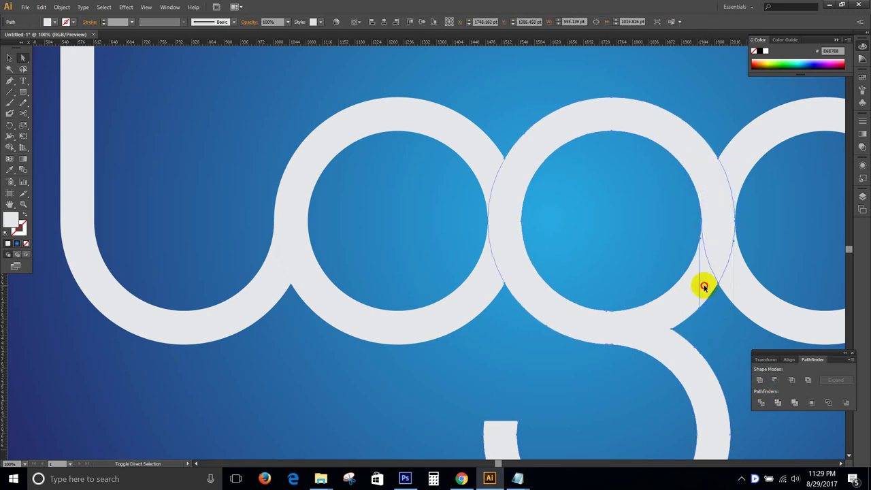
{"action": "left_click", "coordinate": [761, 380]}
- Unite the remaining lens between the o's into the right o ring
{"action": "left_click", "coordinate": [728, 327]}
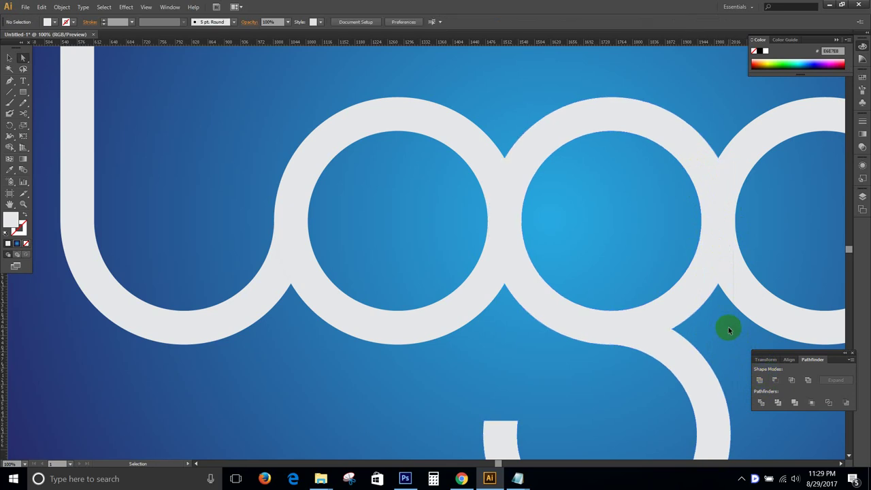
{"action": "left_click", "coordinate": [735, 248]}
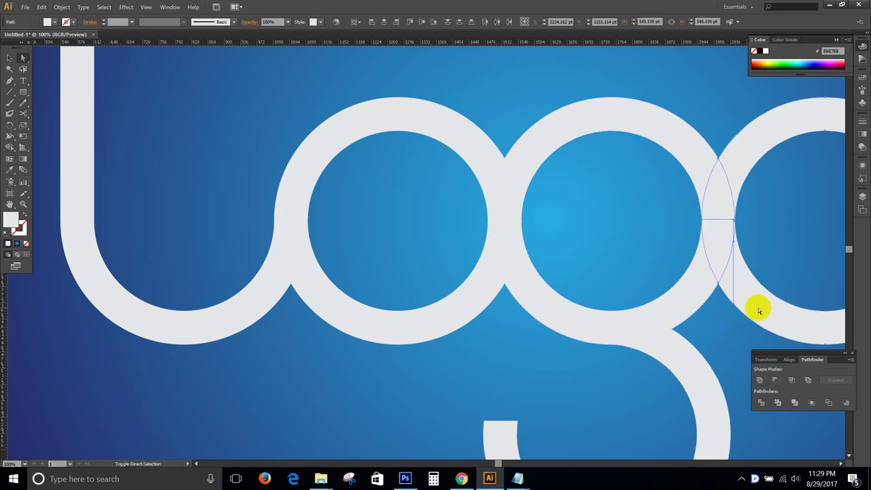
{"action": "left_click", "coordinate": [759, 381]}
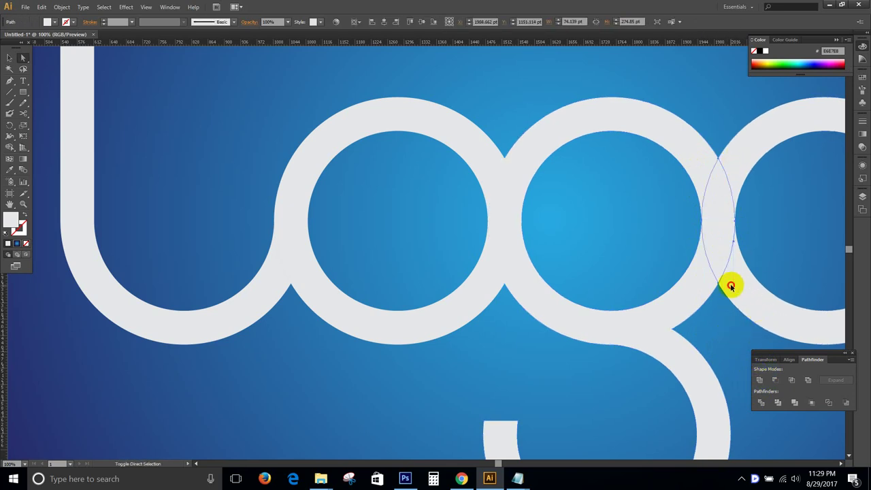
{"action": "left_click", "coordinate": [732, 287], "text": "shift"}
{"action": "left_click", "coordinate": [759, 380]}
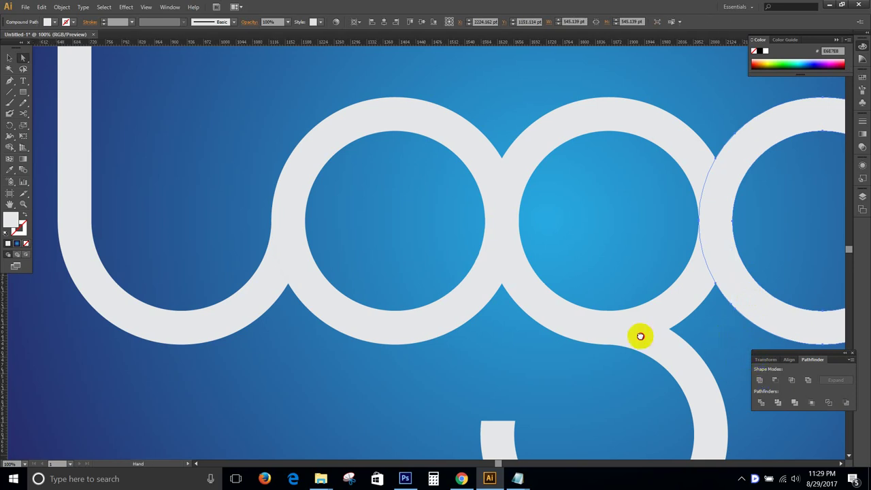
{"action": "scroll", "coordinate": [637, 336], "scroll_direction": "right", "scroll_amount": 5}
{"action": "scroll", "coordinate": [591, 343], "scroll_direction": "down", "scroll_amount": 1}
{"action": "scroll", "coordinate": [659, 340], "scroll_direction": "down", "scroll_amount": 1}
{"action": "left_click", "coordinate": [671, 388]}
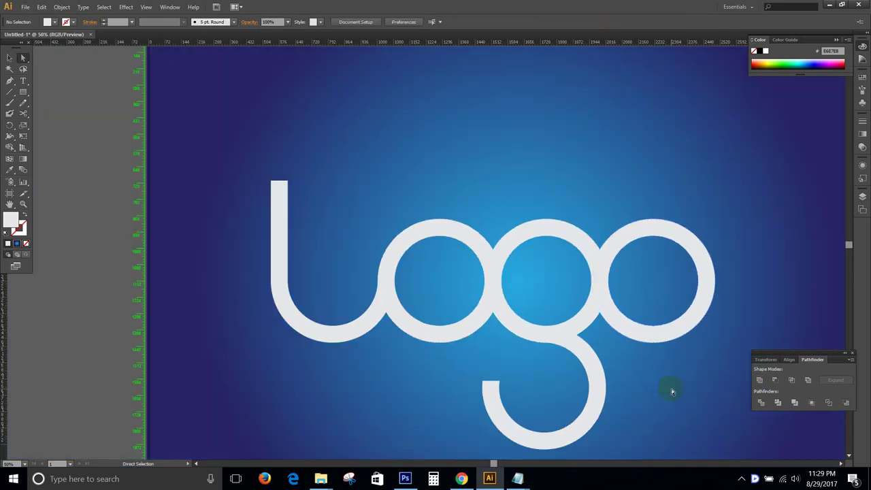
{"action": "left_click", "coordinate": [460, 253]}
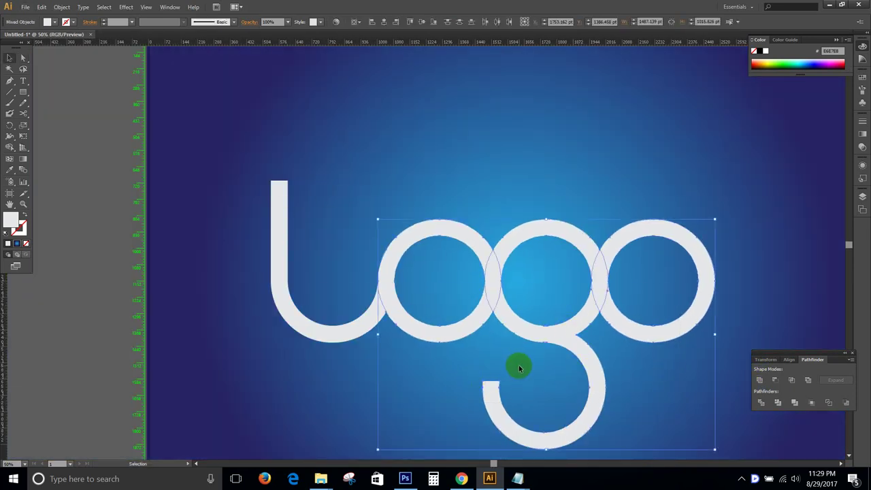
{"action": "left_click", "coordinate": [635, 366]}
{"action": "left_click_drag", "start_coordinate": [623, 322], "coordinate": [709, 325]}
{"action": "key", "text": "ctrl+z"}
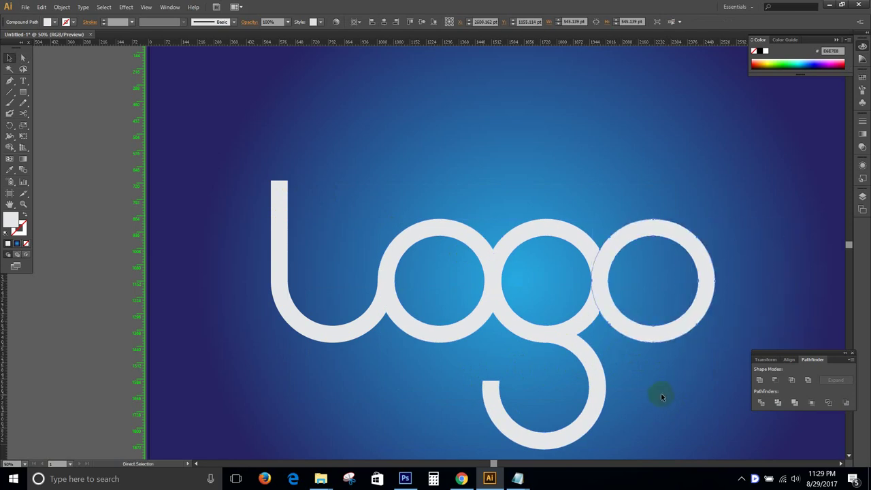
{"action": "left_click", "coordinate": [661, 393]}
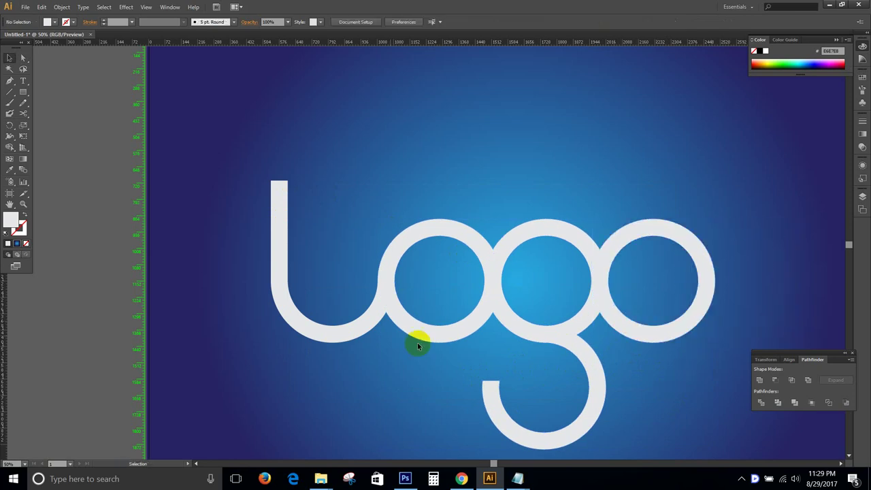
{"action": "key", "text": "ctrl"}
{"action": "left_click", "coordinate": [347, 338]}
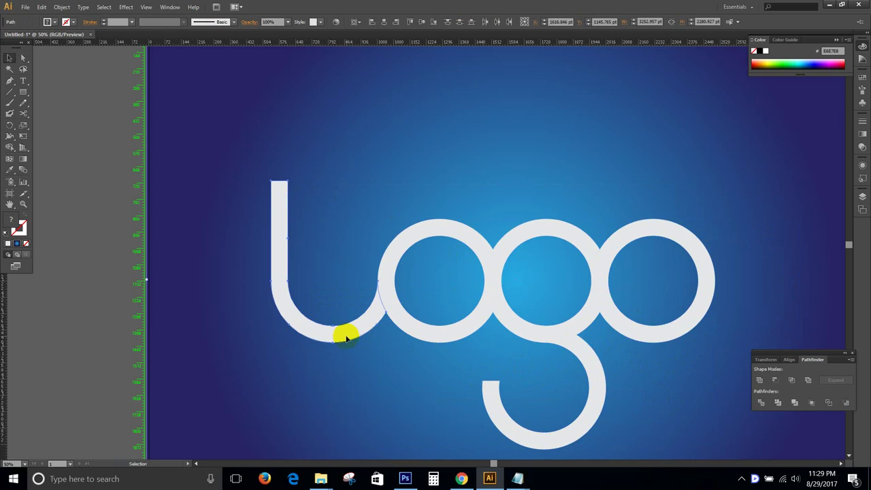
{"action": "left_click", "coordinate": [142, 266]}
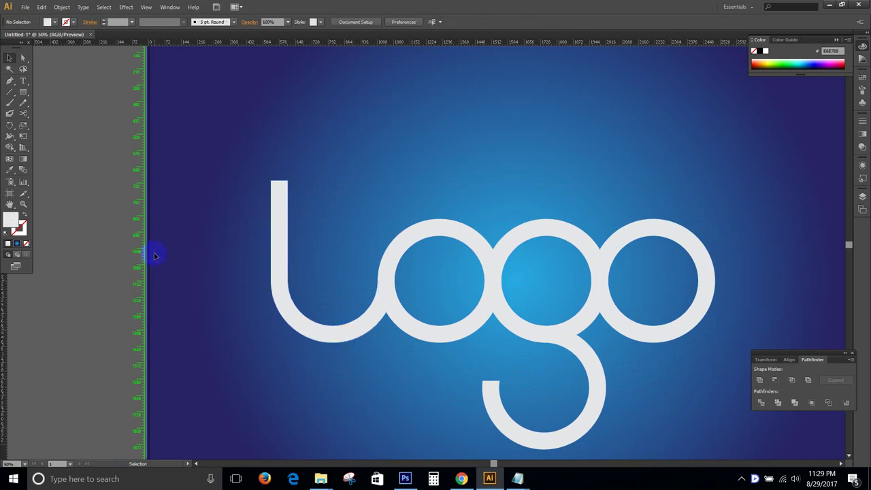
{"action": "left_click", "coordinate": [277, 248]}
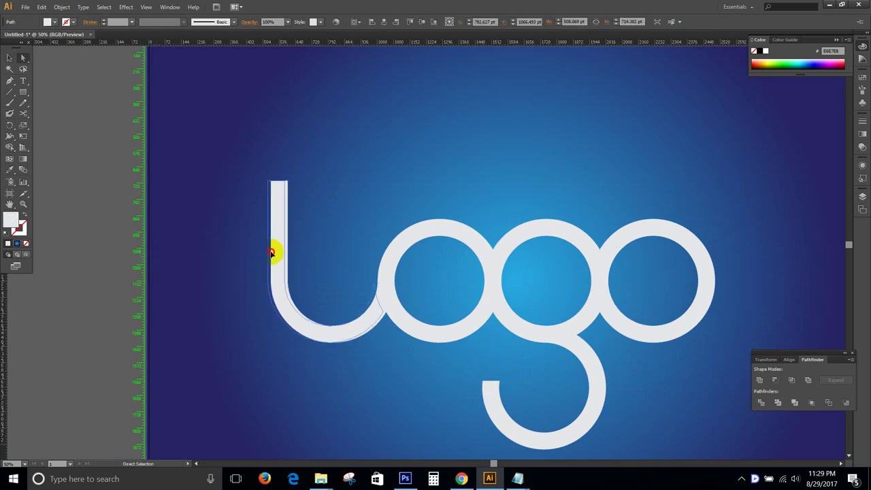
{"action": "left_click", "coordinate": [467, 174]}
- Undo back to the stroked circles and Divide the overlapping b paths
{"action": "key", "text": "ctrl+z"}
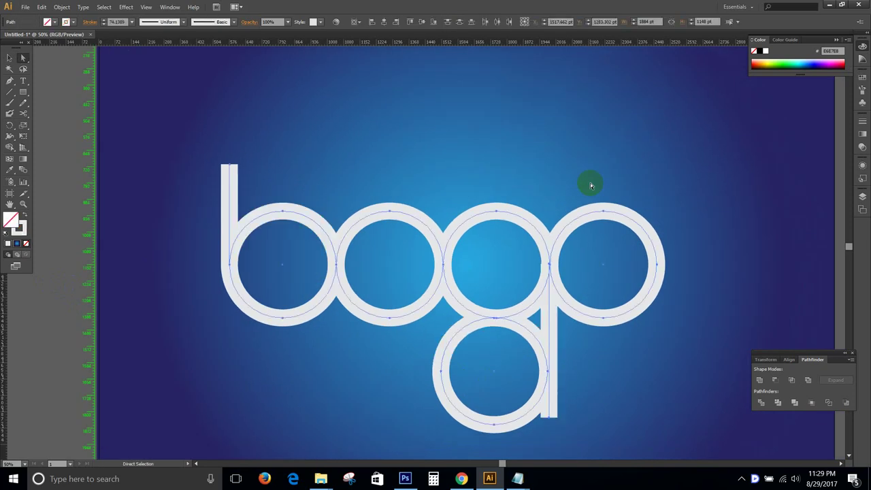
{"action": "left_click", "coordinate": [66, 21]}
{"action": "left_click", "coordinate": [122, 21]}
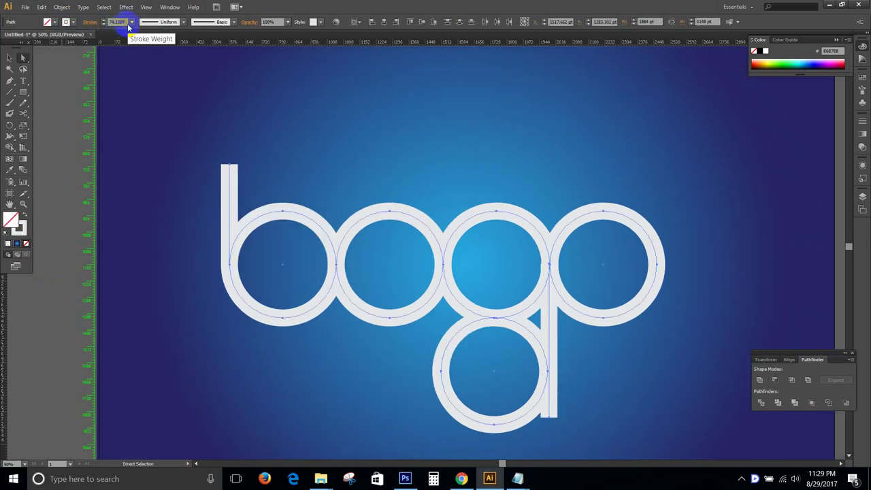
{"action": "key", "text": "ctrl+a"}
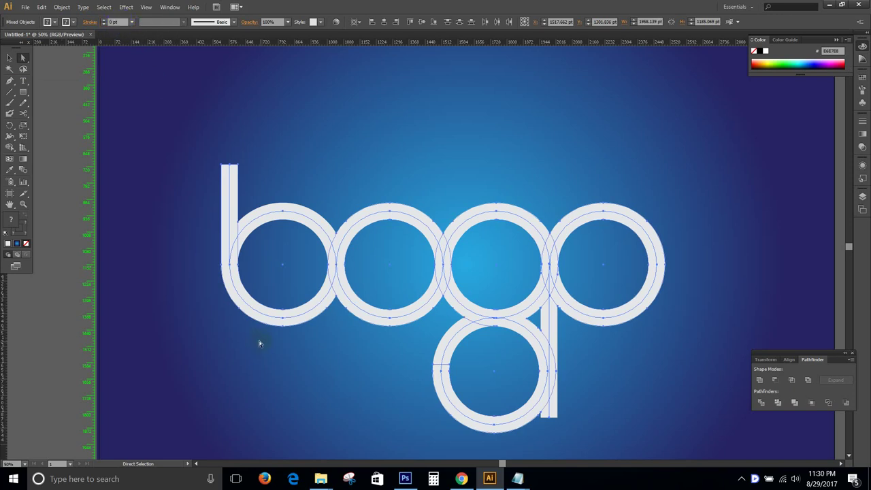
{"action": "left_click", "coordinate": [271, 267]}
{"action": "left_click_drag", "start_coordinate": [216, 219], "coordinate": [273, 248]}
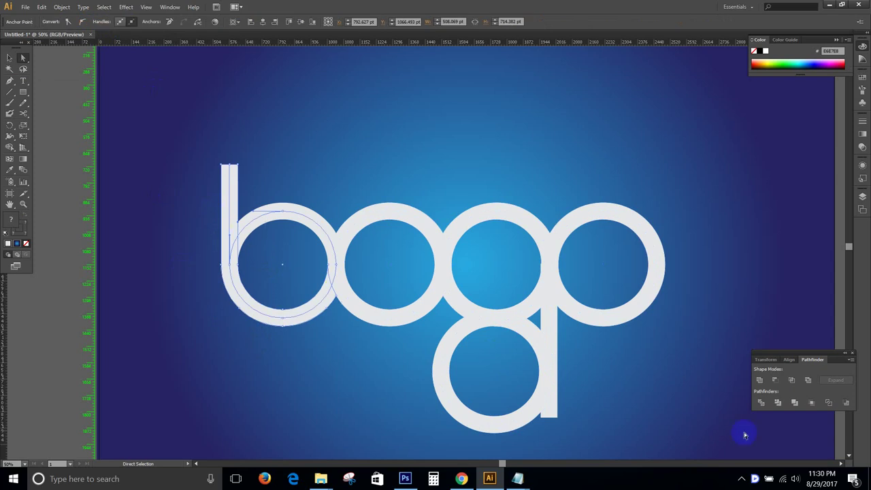
{"action": "left_click", "coordinate": [762, 403]}
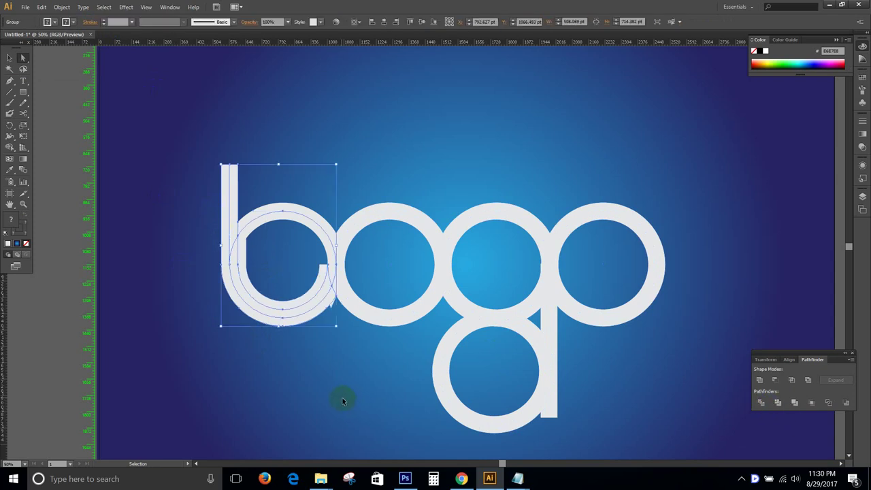
- Delete the inner b arc and g stem, then Divide the l and first o
{"action": "key", "text": "Delete"}
{"action": "key", "text": "a"}
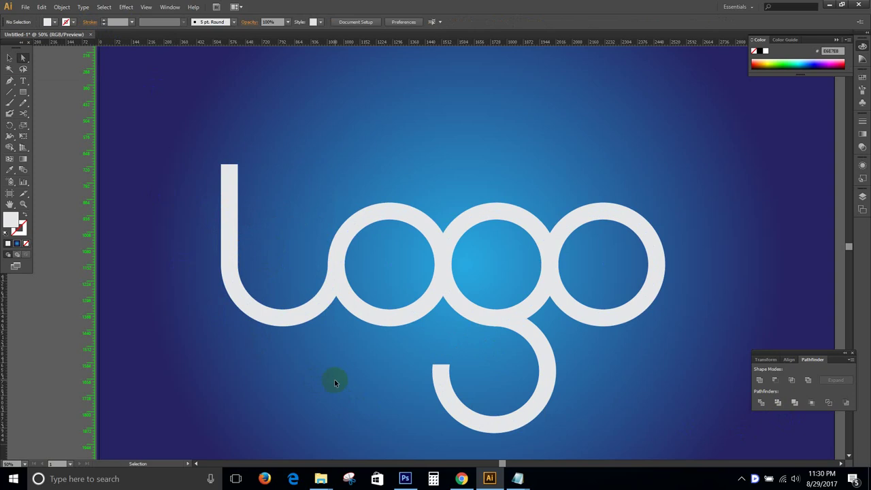
{"action": "key", "text": "ctrl+z"}
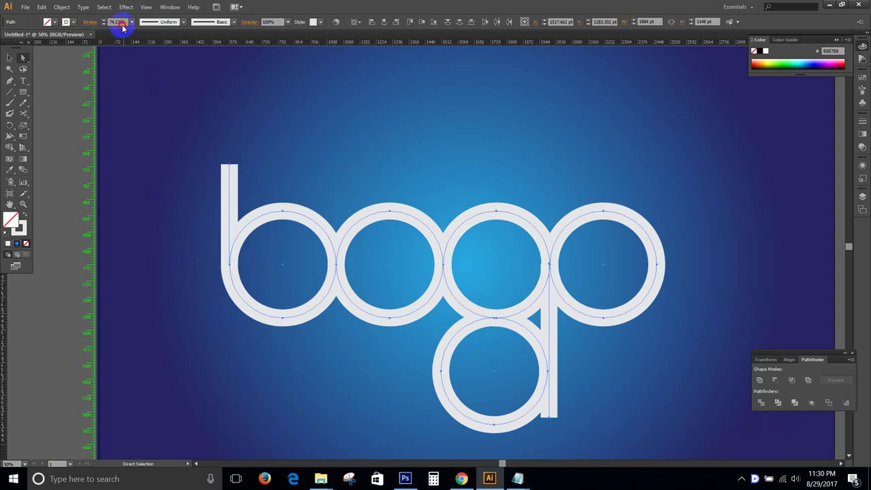
{"action": "left_click", "coordinate": [118, 21]}
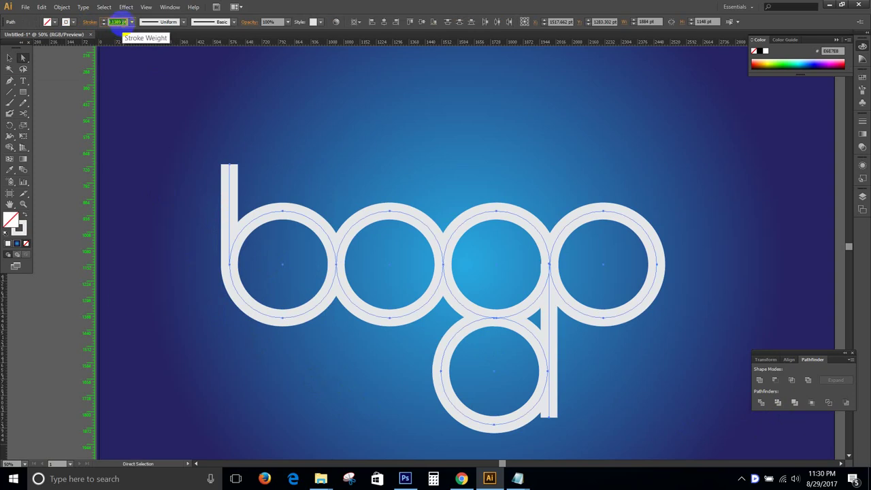
{"action": "key", "text": "Delete"}
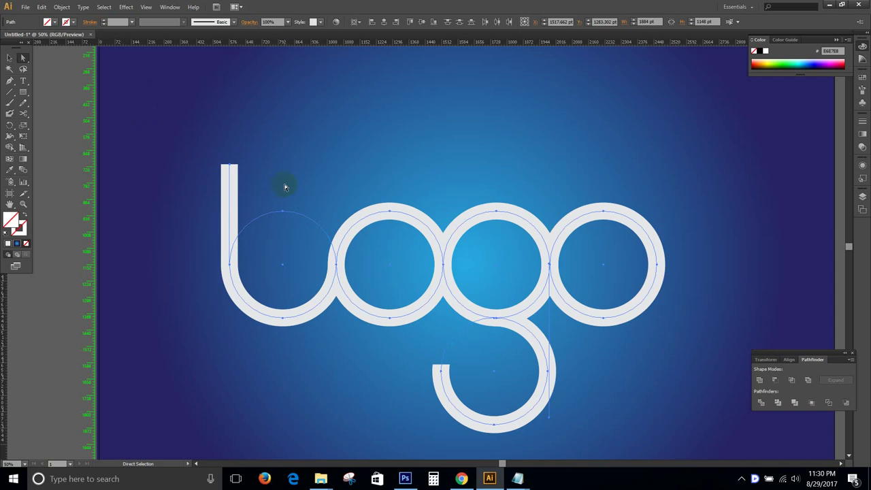
{"action": "left_click_drag", "start_coordinate": [285, 187], "coordinate": [202, 310]}
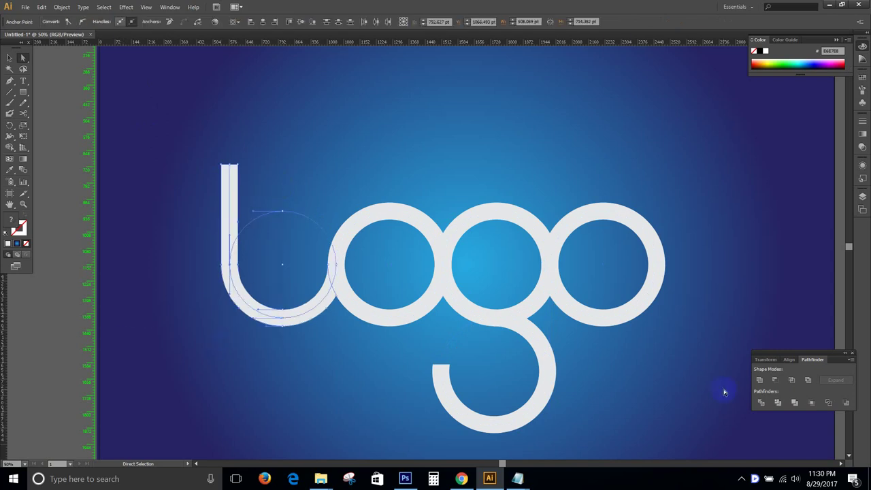
{"action": "left_click", "coordinate": [760, 403]}
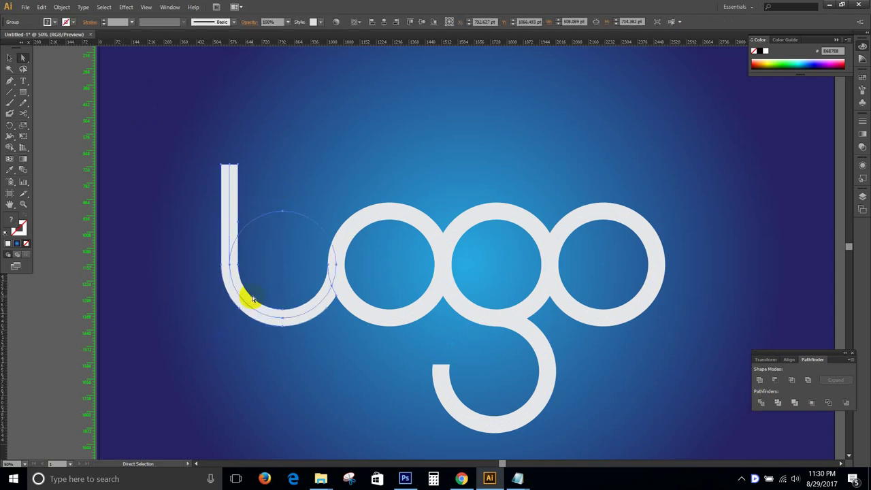
{"action": "left_click", "coordinate": [362, 249]}
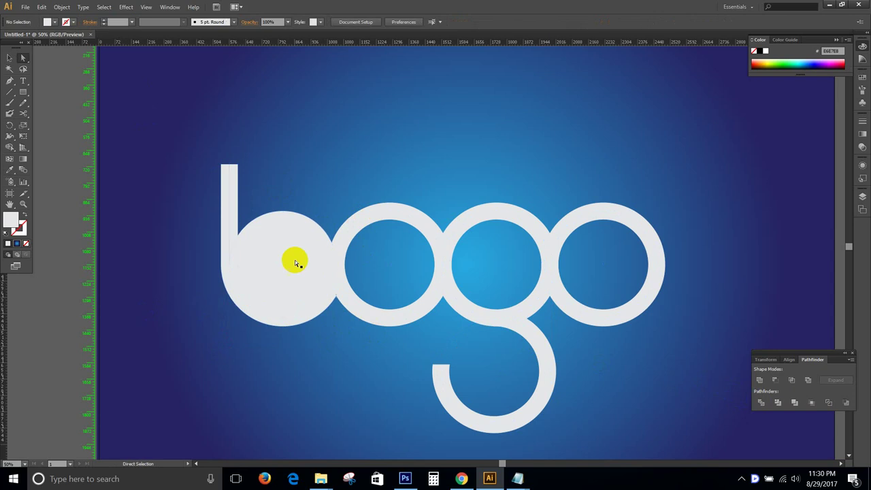
- Delete the leftover bowl piece and unite the l's straight and curved pieces
{"action": "key", "text": "Delete"}
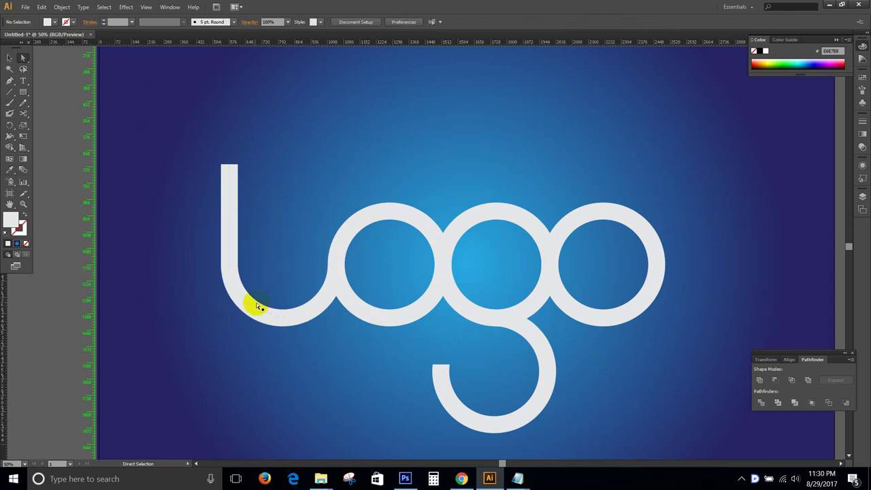
{"action": "scroll", "coordinate": [244, 268], "scroll_direction": "up", "scroll_amount": 1}
{"action": "scroll", "coordinate": [219, 202], "scroll_direction": "up", "scroll_amount": 2}
{"action": "left_click", "coordinate": [213, 170]}
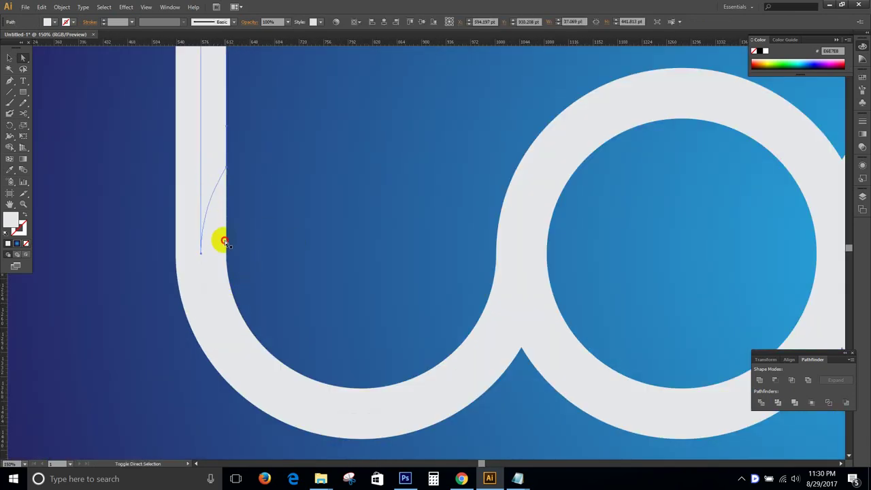
{"action": "left_click", "coordinate": [219, 262], "text": "shift"}
{"action": "left_click", "coordinate": [759, 380]}
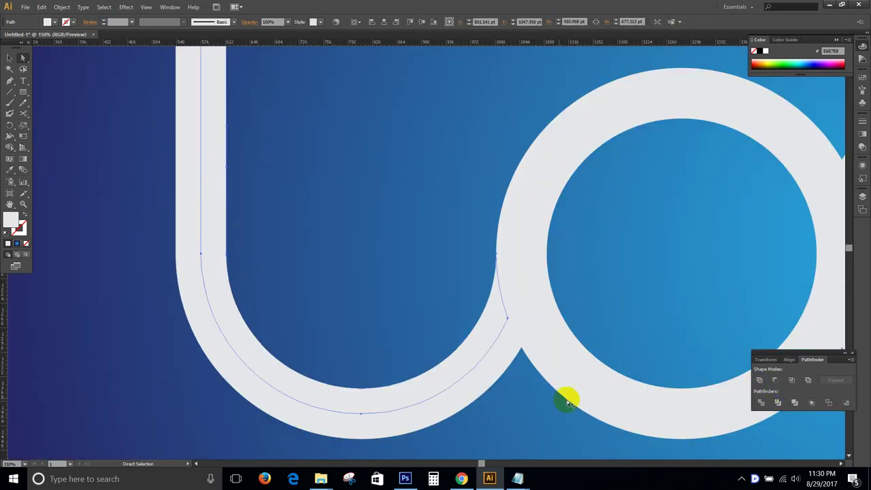
- Divide the first o's circles and delete its inner discs, leaving a hollow ring
{"action": "scroll", "coordinate": [527, 402], "scroll_direction": "down", "scroll_amount": 1}
{"action": "left_click_drag", "start_coordinate": [552, 422], "coordinate": [516, 417]}
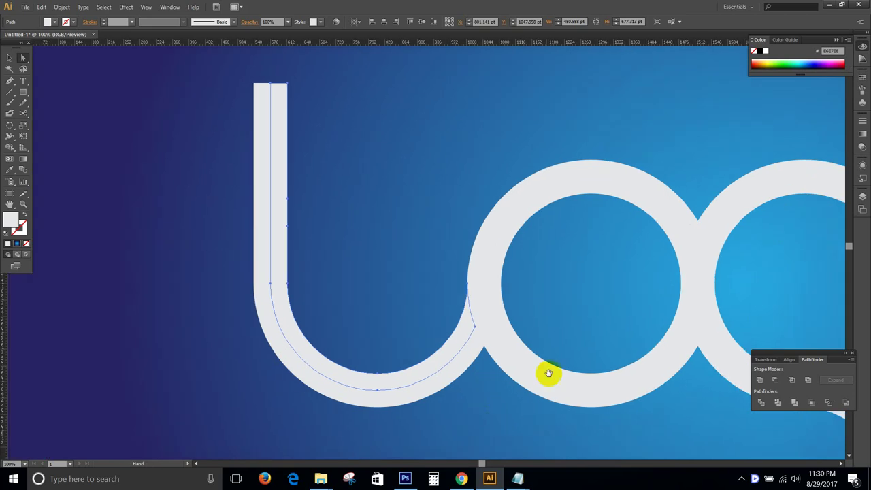
{"action": "left_click", "coordinate": [489, 246]}
{"action": "left_click_drag", "start_coordinate": [595, 143], "coordinate": [573, 237]}
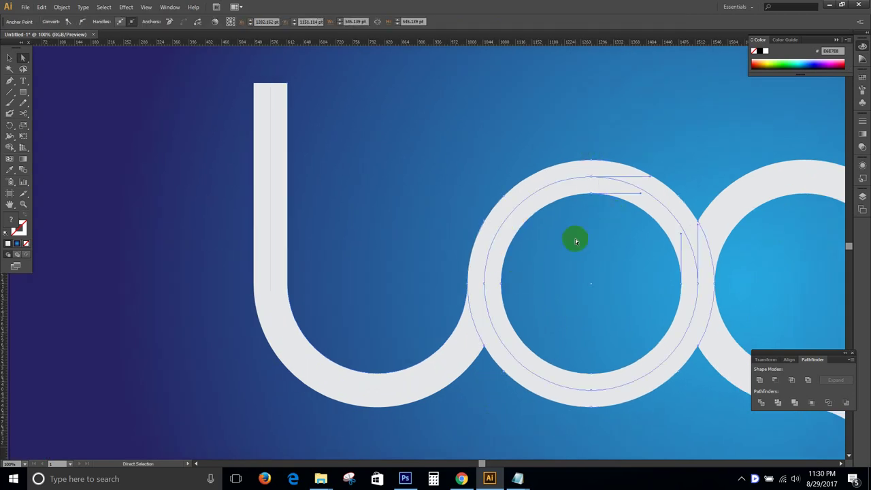
{"action": "left_click", "coordinate": [770, 405]}
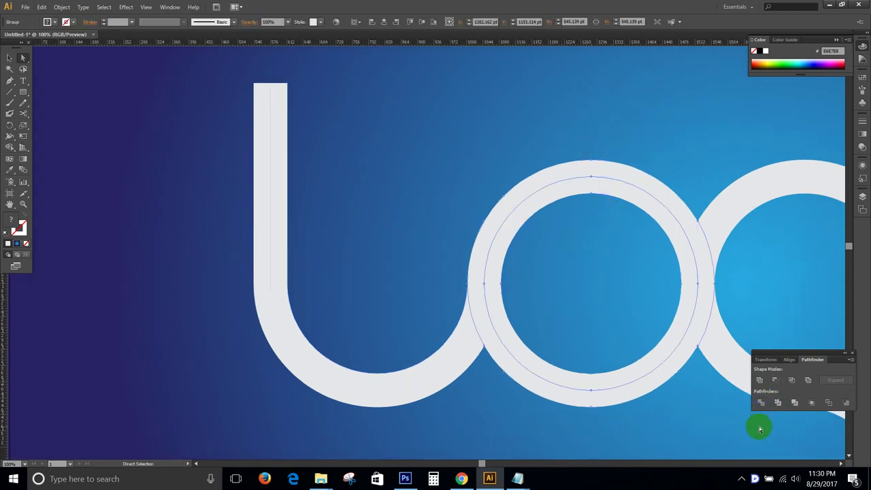
{"action": "left_click_drag", "start_coordinate": [566, 285], "coordinate": [433, 258]}
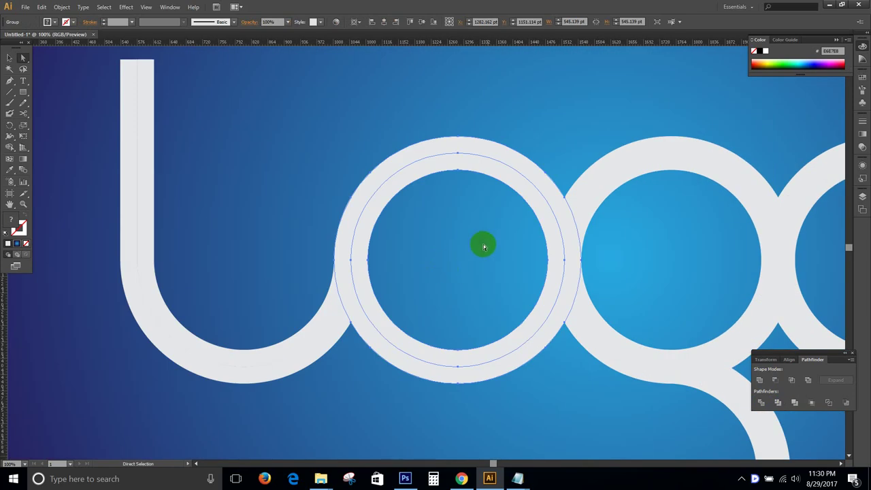
{"action": "left_click", "coordinate": [483, 246]}
{"action": "key", "text": "Delete"}
{"action": "left_click", "coordinate": [635, 245]}
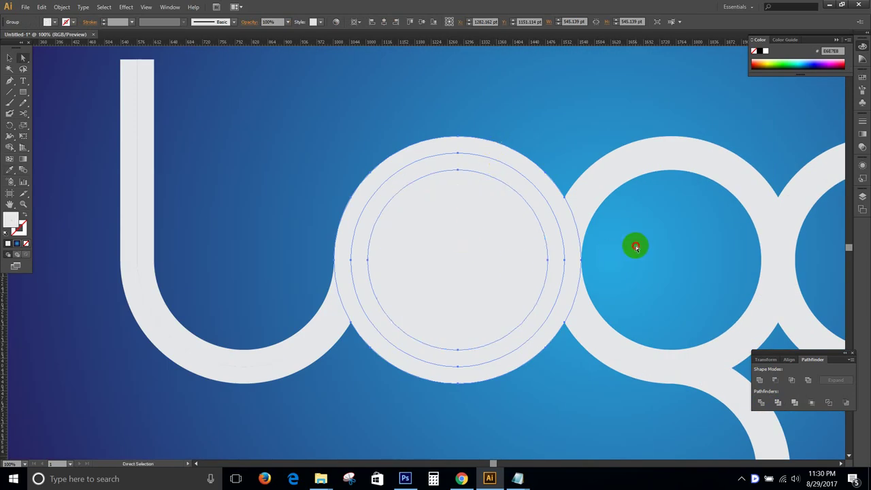
{"action": "left_click", "coordinate": [512, 251]}
{"action": "key", "text": "Delete"}
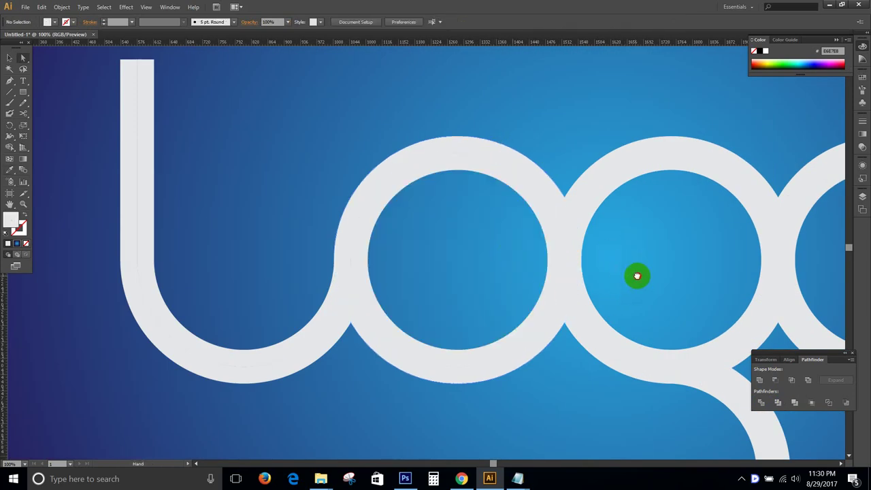
{"action": "left_click_drag", "start_coordinate": [637, 276], "coordinate": [603, 268]}
{"action": "left_click", "coordinate": [447, 157]}
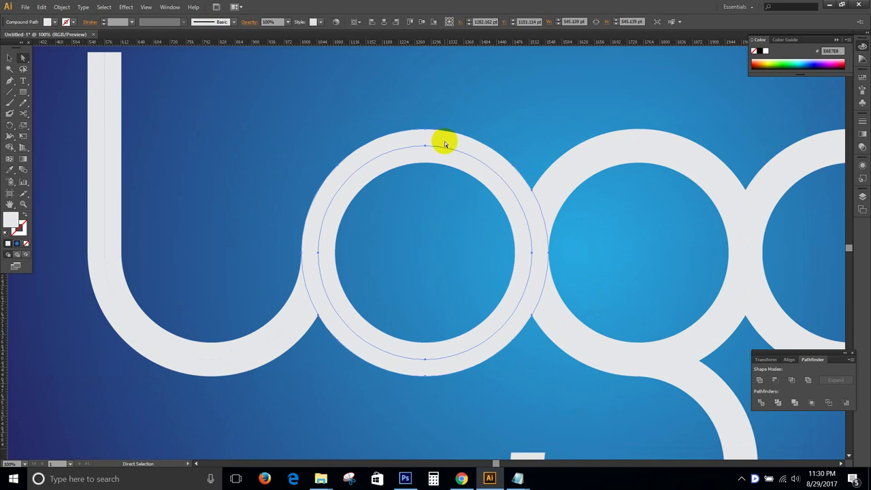
- Select the g's ring and tail arcs and Divide them into pieces
{"action": "left_click", "coordinate": [658, 191]}
{"action": "left_click_drag", "start_coordinate": [641, 117], "coordinate": [646, 283]}
{"action": "left_click_drag", "start_coordinate": [678, 334], "coordinate": [625, 252]}
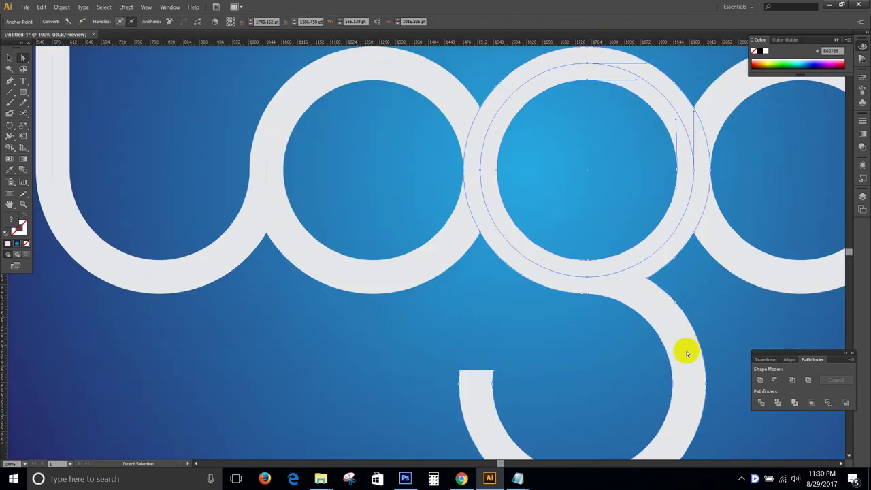
{"action": "left_click", "coordinate": [709, 369]}
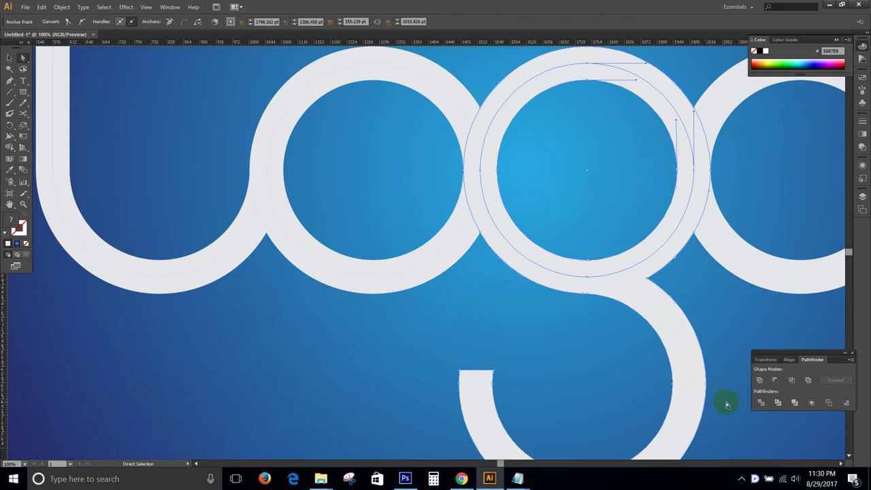
{"action": "left_click_drag", "start_coordinate": [727, 405], "coordinate": [651, 375]}
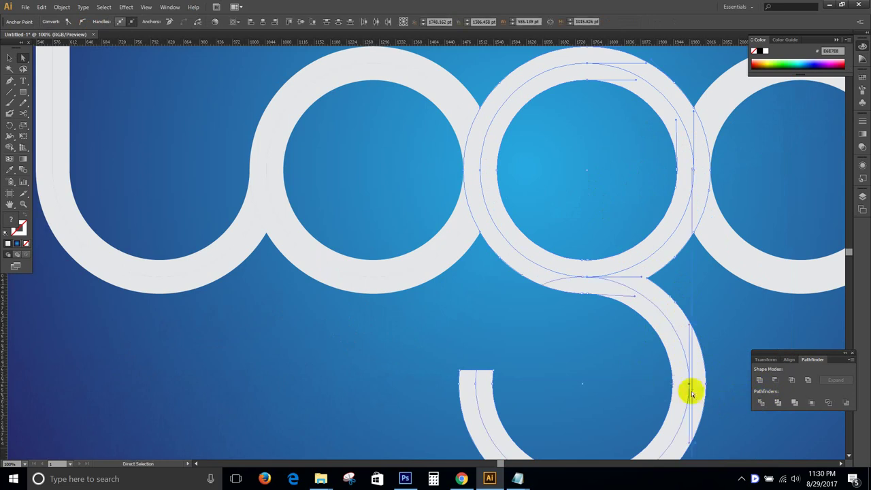
{"action": "left_click", "coordinate": [759, 403]}
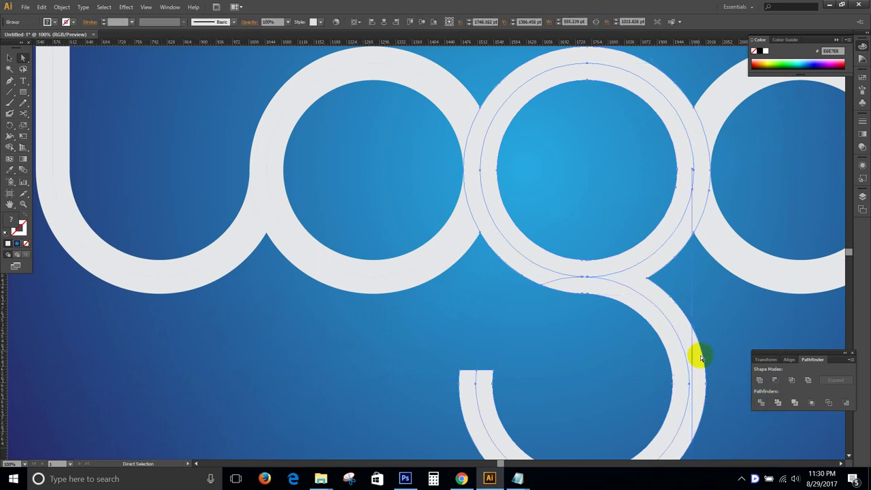
- Unite the g tail, top ring and right stem pieces into one shape
{"action": "left_click", "coordinate": [698, 304]}
{"action": "left_click", "coordinate": [608, 291]}
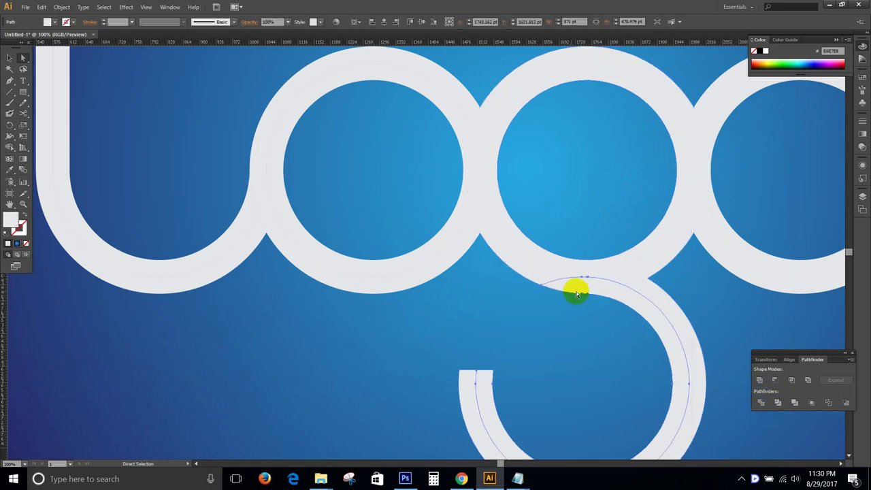
{"action": "left_click", "coordinate": [524, 272], "text": "shift"}
{"action": "left_click", "coordinate": [759, 380]}
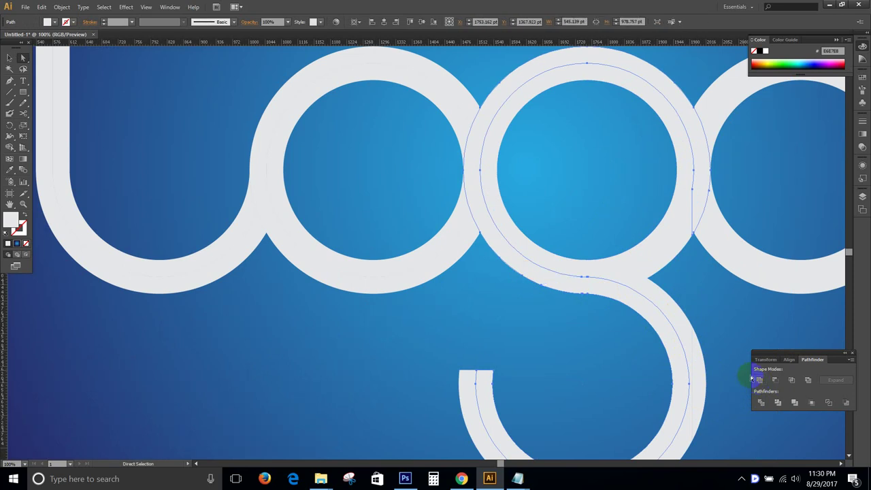
{"action": "left_click", "coordinate": [634, 276], "text": "shift"}
{"action": "left_click", "coordinate": [759, 380]}
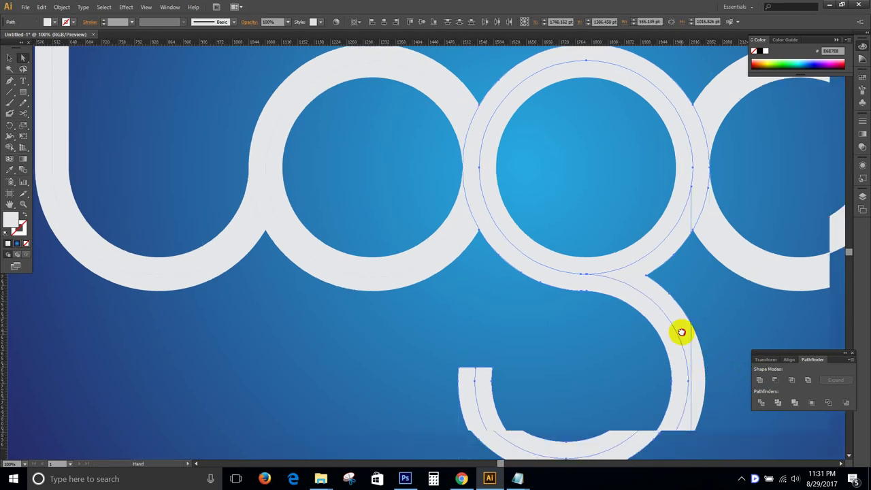
{"action": "scroll", "coordinate": [680, 340], "scroll_direction": "down", "scroll_amount": 2}
{"action": "scroll", "coordinate": [702, 365], "scroll_direction": "right", "scroll_amount": 1}
- Undo, then re-unite the selected g paths into one shape
{"action": "key", "text": "ctrl+z"}
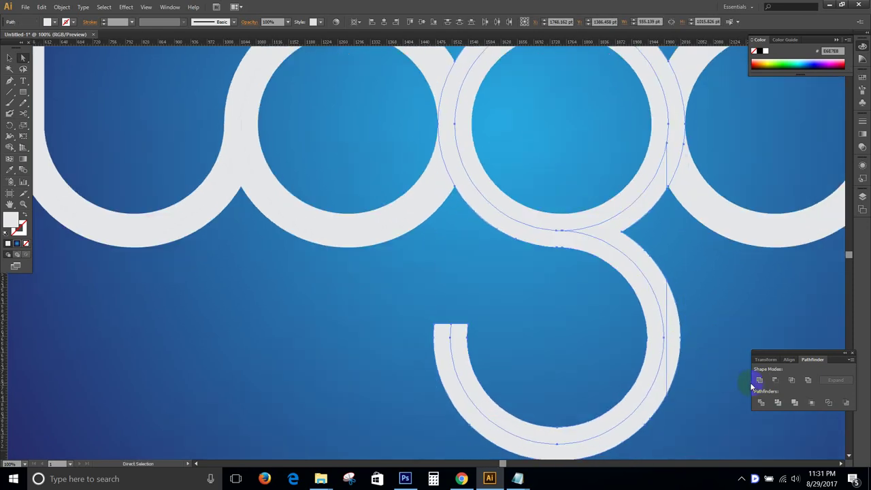
{"action": "left_click", "coordinate": [759, 380]}
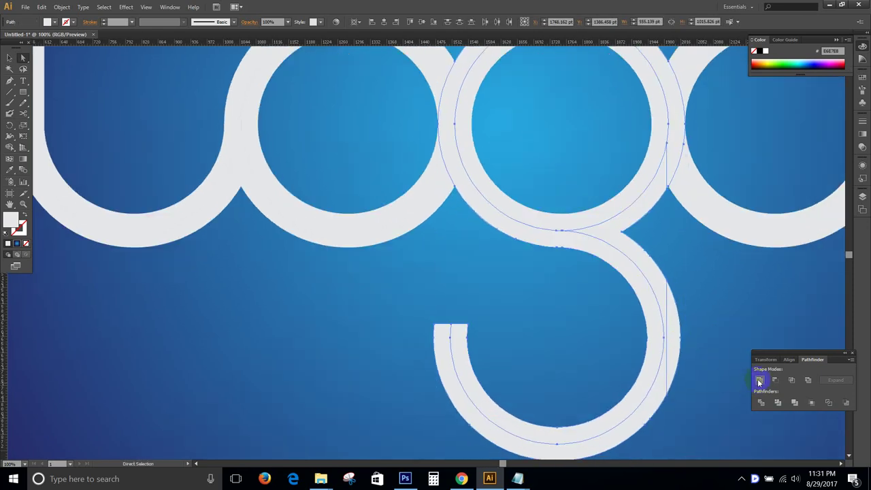
{"action": "left_click", "coordinate": [681, 342]}
{"action": "left_click", "coordinate": [655, 282]}
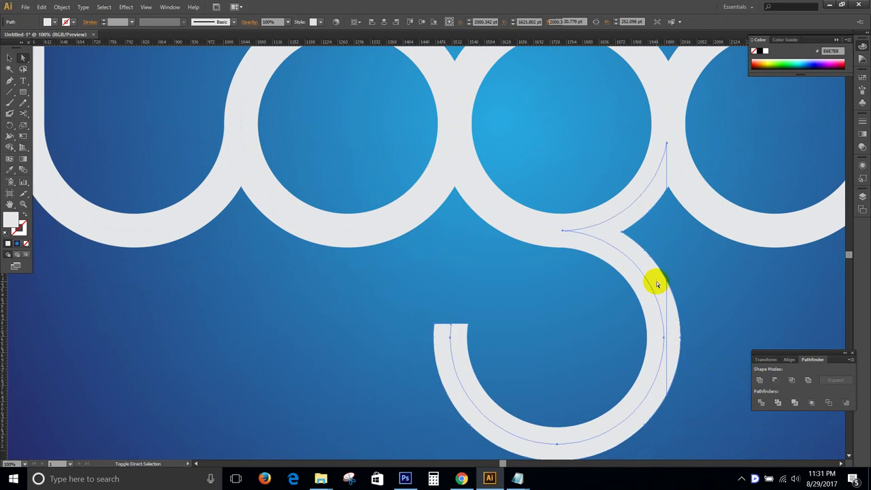
{"action": "left_click", "coordinate": [758, 381]}
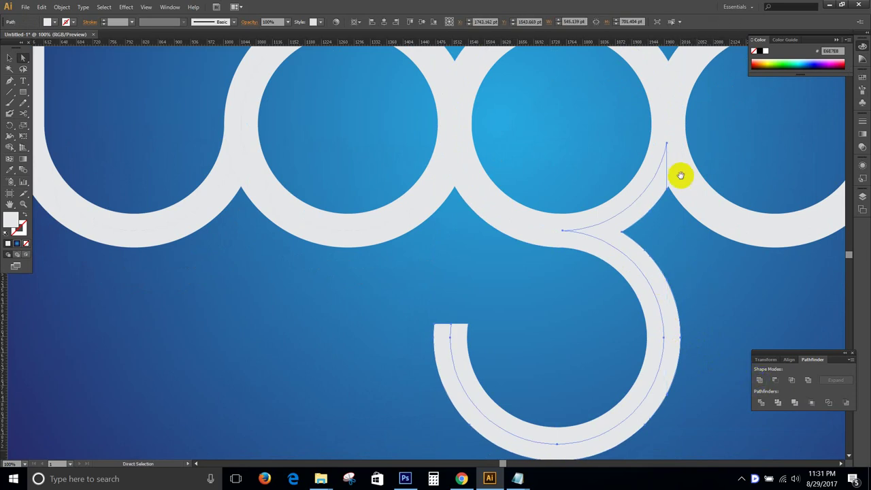
- Delete the right ring and the g's joint piece, then undo the deletion
{"action": "left_click", "coordinate": [651, 70]}
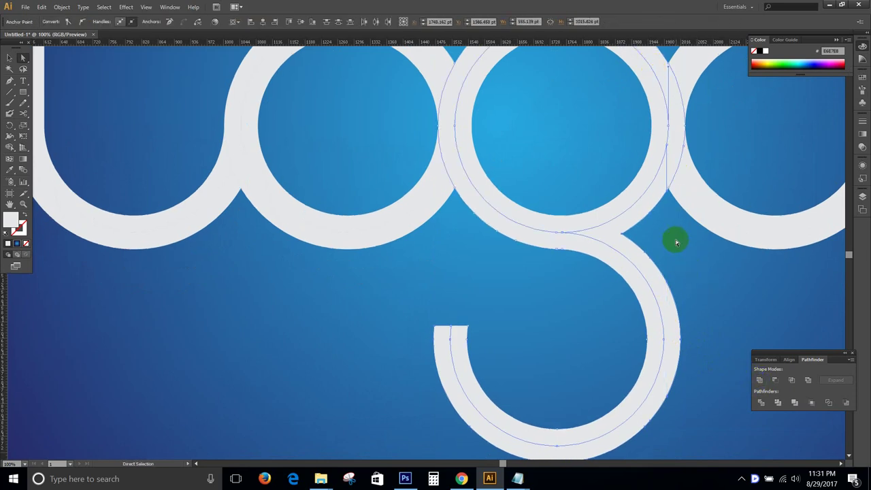
{"action": "left_click_drag", "start_coordinate": [674, 239], "coordinate": [676, 272]}
{"action": "scroll", "coordinate": [653, 225], "scroll_direction": "up", "scroll_amount": 2}
{"action": "left_click", "coordinate": [657, 175], "text": "shift"}
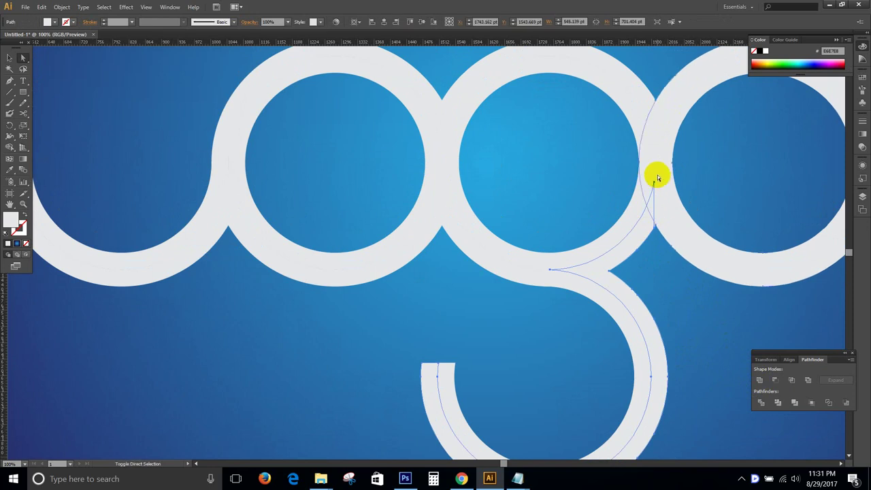
{"action": "key", "text": "Delete"}
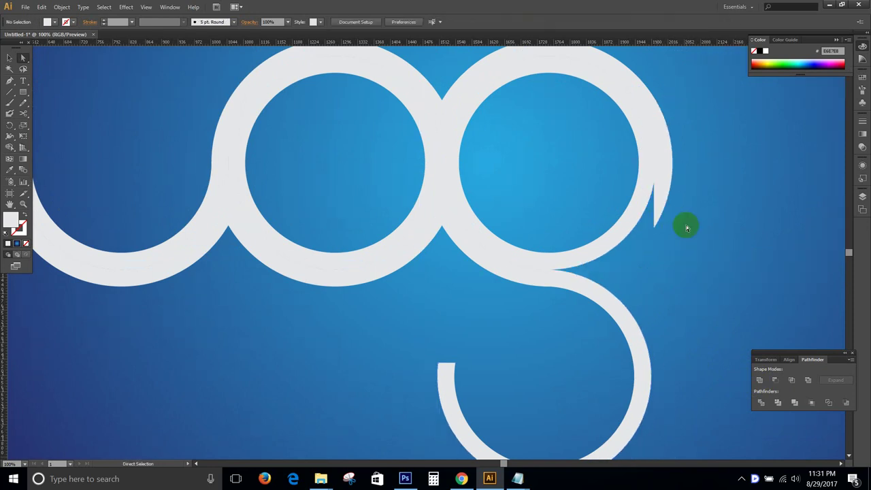
{"action": "key", "text": "ctrl+z"}
{"action": "key", "text": "ctrl+z"}
{"action": "key", "text": "ctrl+z"}
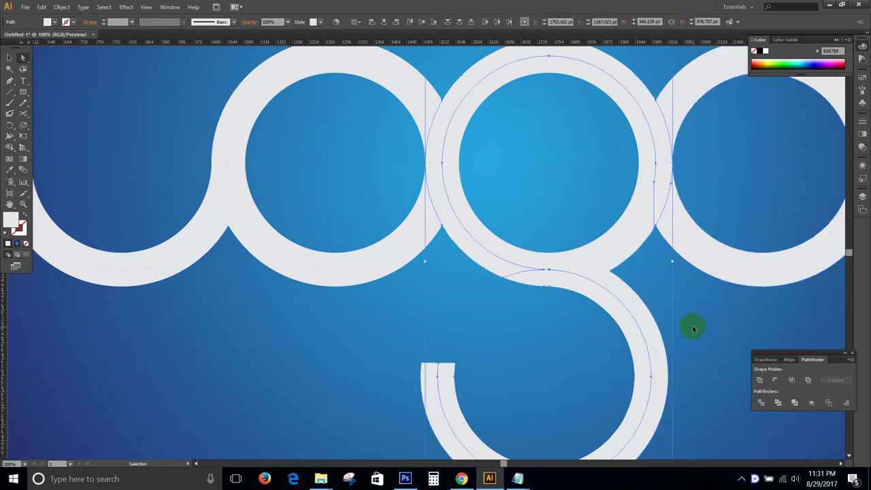
{"action": "key", "text": "ctrl+z"}
{"action": "key", "text": "ctrl+z"}
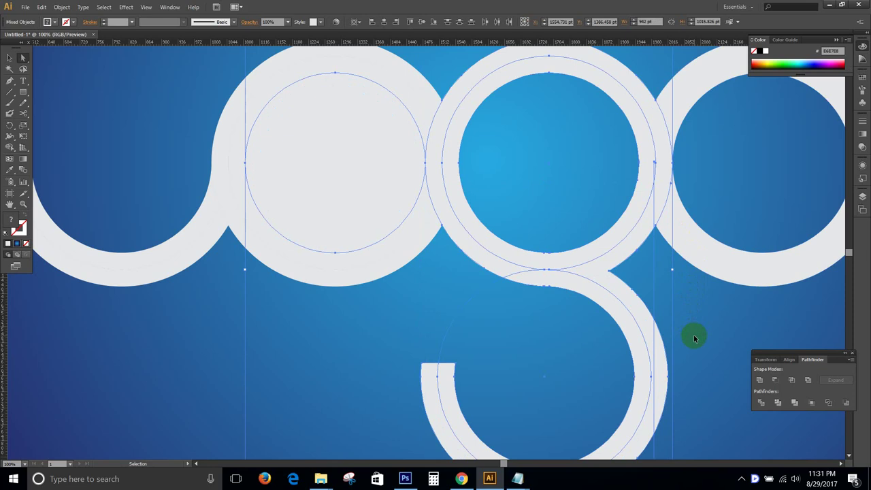
{"action": "key", "text": "a"}
{"action": "key", "text": "ctrl+shift+z"}
- Delete the rightmost ring and marquee-select the g's overlapping parts
{"action": "left_click", "coordinate": [635, 238]}
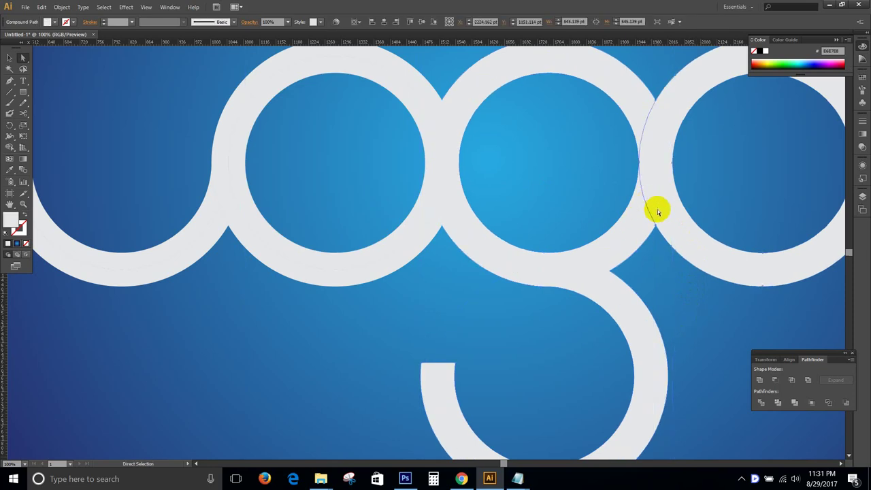
{"action": "key", "text": "Delete"}
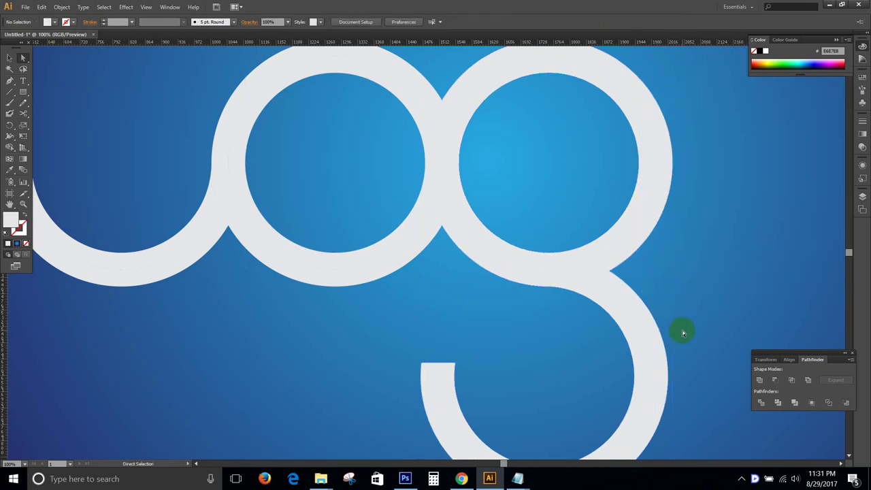
{"action": "left_click", "coordinate": [555, 204]}
{"action": "left_click", "coordinate": [695, 278]}
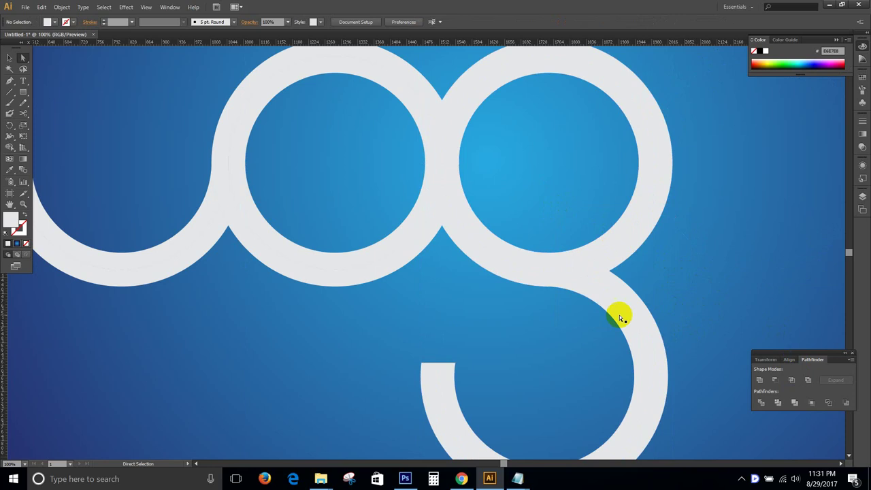
{"action": "left_click_drag", "start_coordinate": [544, 266], "coordinate": [676, 286]}
- Divide the g's overlapping paths and the rightmost ring's overlaps into pieces
{"action": "left_click", "coordinate": [767, 408]}
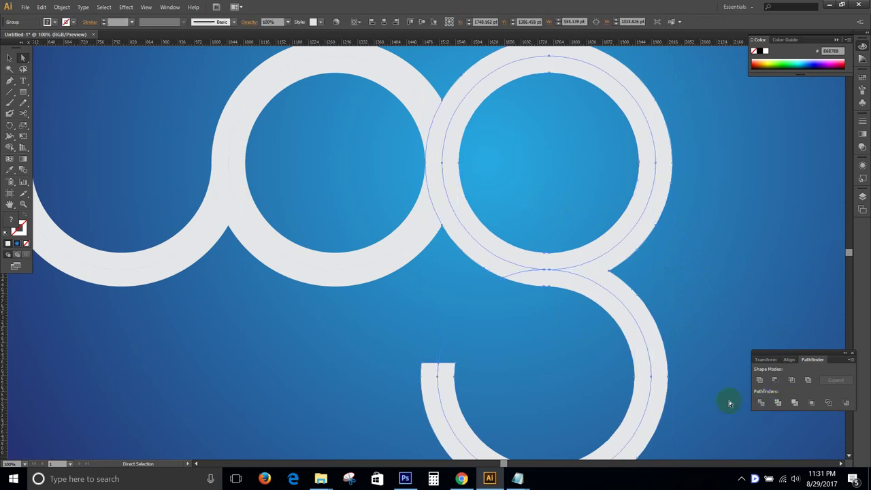
{"action": "key", "text": "v"}
{"action": "left_click", "coordinate": [693, 320]}
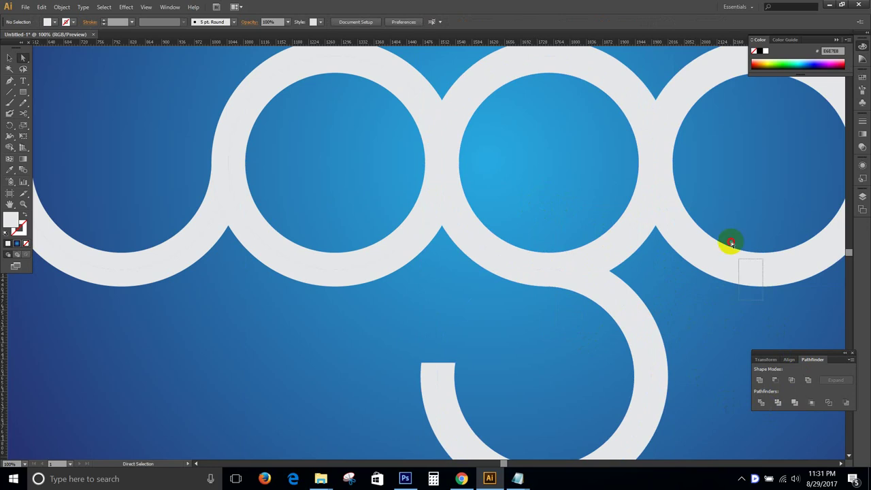
{"action": "left_click_drag", "start_coordinate": [729, 240], "coordinate": [734, 276]}
{"action": "left_click", "coordinate": [761, 402]}
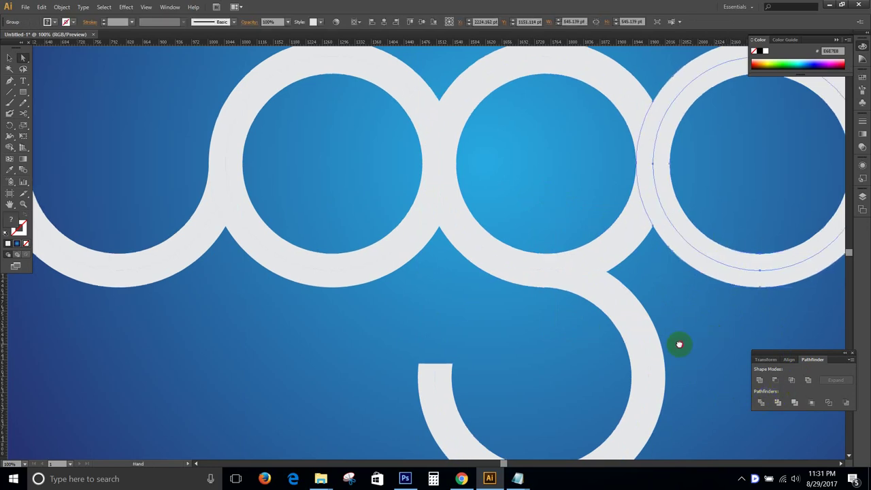
- Unite the g's upper ring and tail into one seamless shape
{"action": "left_click_drag", "start_coordinate": [678, 344], "coordinate": [600, 291]}
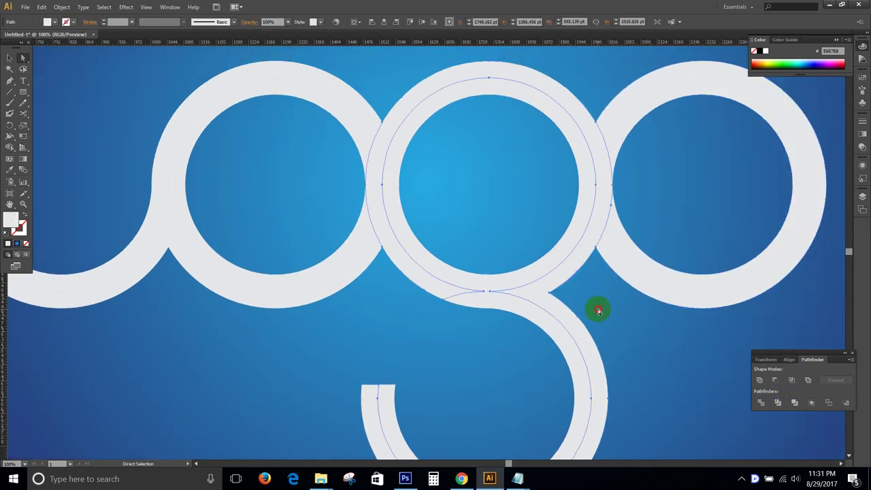
{"action": "left_click", "coordinate": [562, 273]}
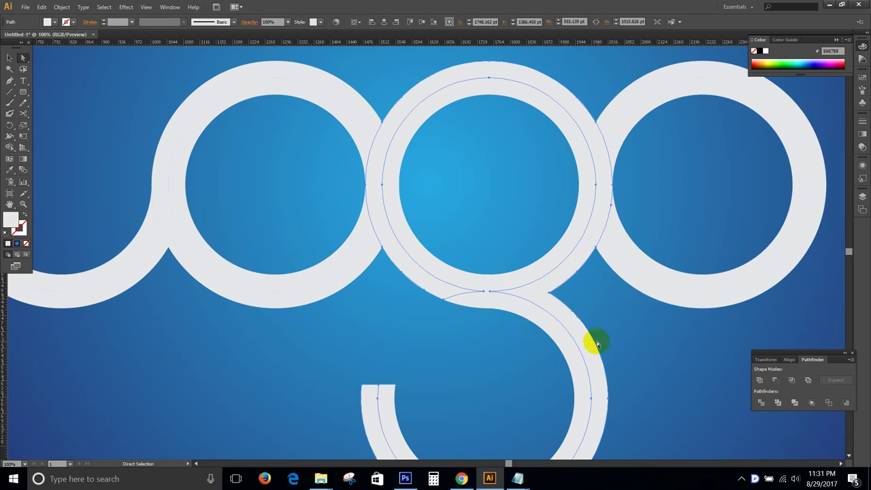
{"action": "left_click", "coordinate": [753, 386]}
{"action": "left_click", "coordinate": [447, 306]}
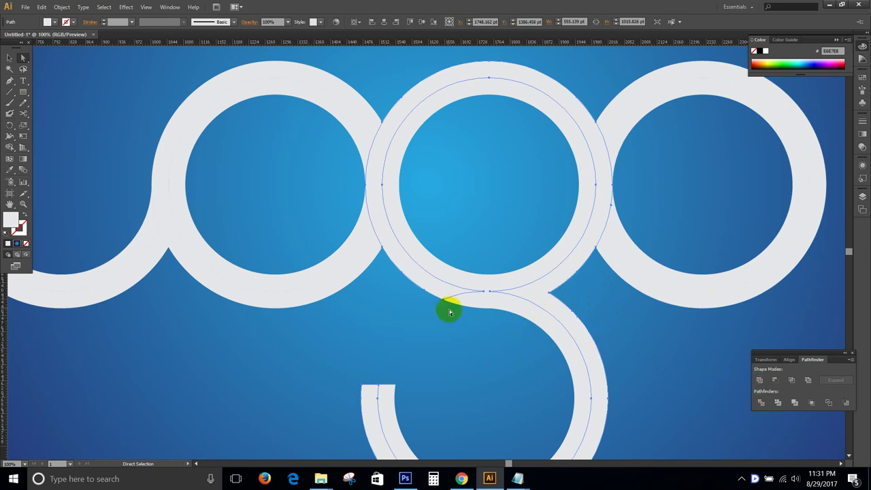
{"action": "left_click", "coordinate": [759, 379]}
{"action": "scroll", "coordinate": [619, 333], "scroll_direction": "right", "scroll_amount": 2}
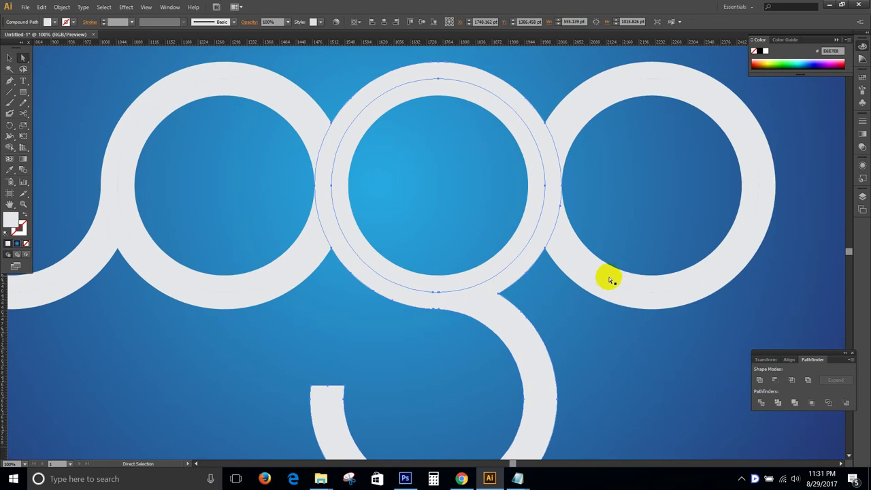
{"action": "left_click", "coordinate": [607, 277]}
- Eyedrop the white fill onto all of the logo's circles
{"action": "scroll", "coordinate": [573, 320], "scroll_direction": "down", "scroll_amount": 1}
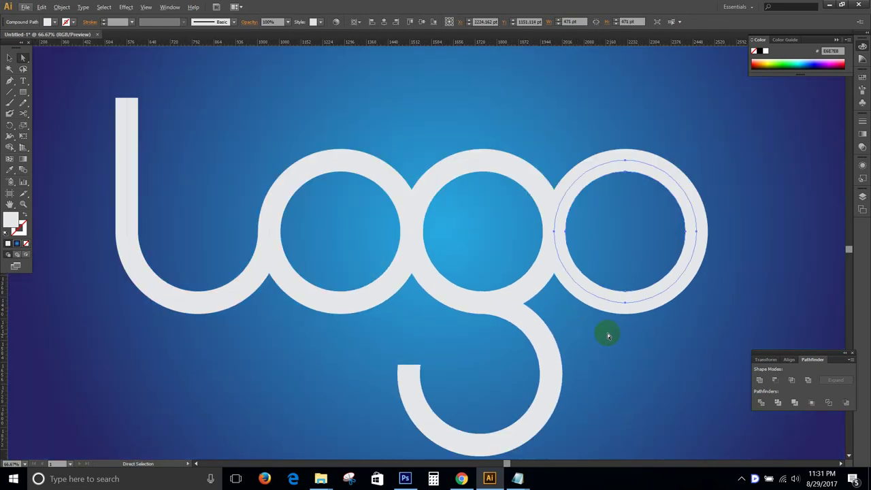
{"action": "left_click", "coordinate": [664, 372]}
{"action": "key", "text": "v"}
{"action": "left_click_drag", "start_coordinate": [515, 363], "coordinate": [180, 151]}
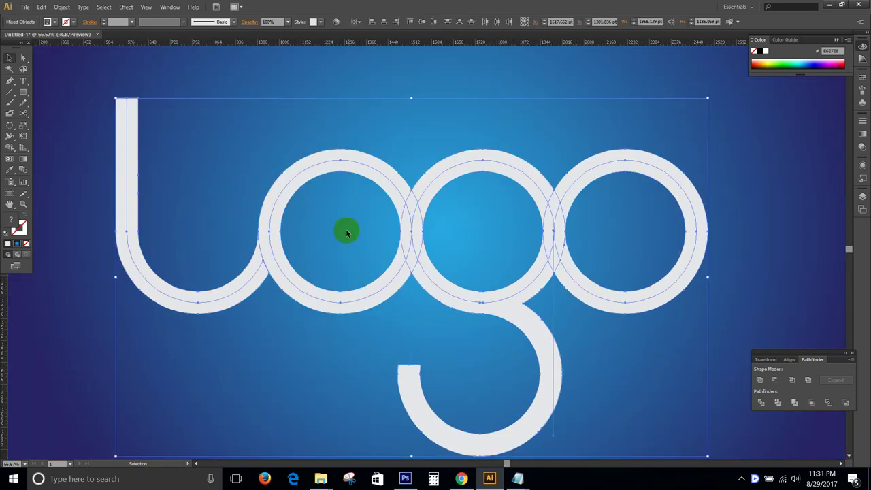
{"action": "key", "text": "i"}
{"action": "left_click", "coordinate": [433, 168]}
- Delete the inner circles of the g, upper g and rightmost o, leaving hollow rings
{"action": "key", "text": "a"}
{"action": "left_click", "coordinate": [589, 360]}
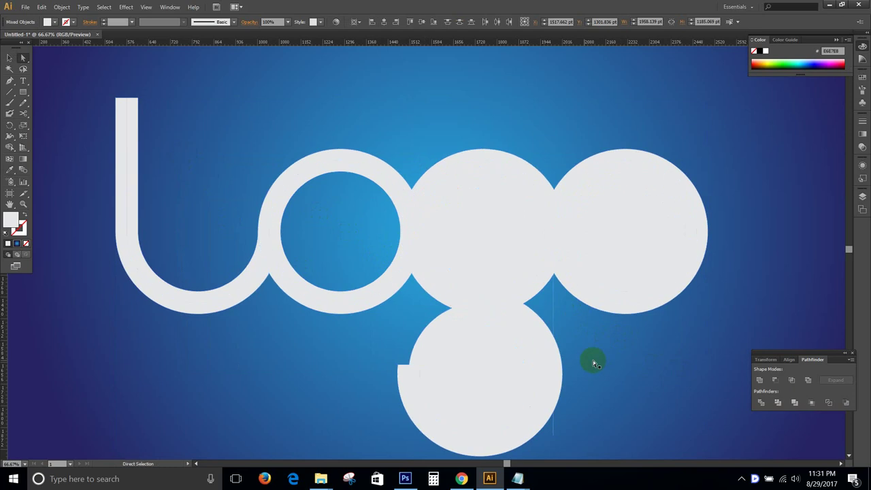
{"action": "left_click", "coordinate": [472, 356]}
{"action": "key", "text": "Delete"}
{"action": "left_click", "coordinate": [499, 249]}
{"action": "key", "text": "Delete"}
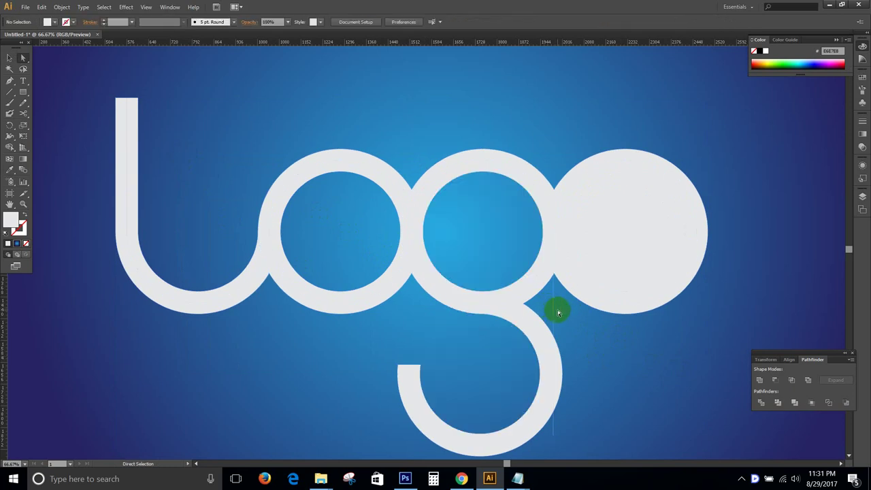
{"action": "left_click", "coordinate": [621, 241]}
{"action": "key", "text": "Delete"}
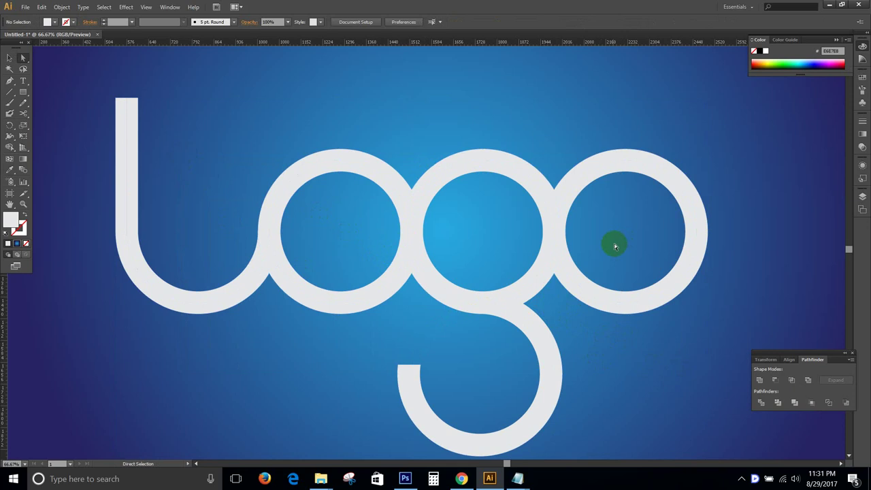
{"action": "left_click", "coordinate": [581, 175]}
{"action": "left_click", "coordinate": [618, 386]}
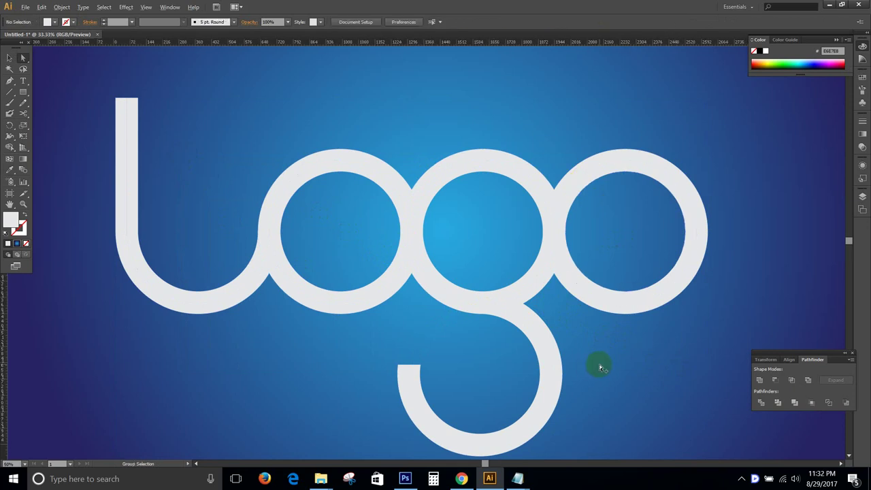
- Select the entire logo word and give it a gradient fill
{"action": "scroll", "coordinate": [605, 381], "scroll_direction": "down", "scroll_amount": 2}
{"action": "key", "text": "v"}
{"action": "key", "text": "ctrl+a"}
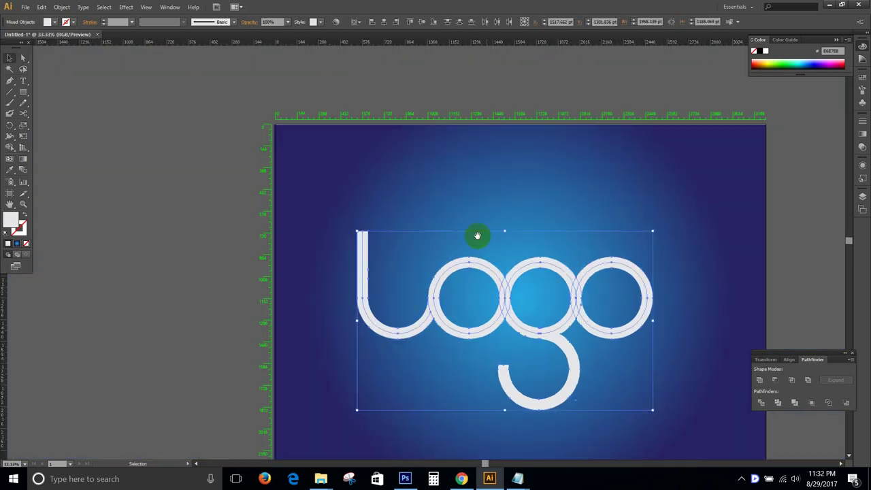
{"action": "left_click_drag", "start_coordinate": [460, 181], "coordinate": [402, 119]}
{"action": "left_click", "coordinate": [590, 386]}
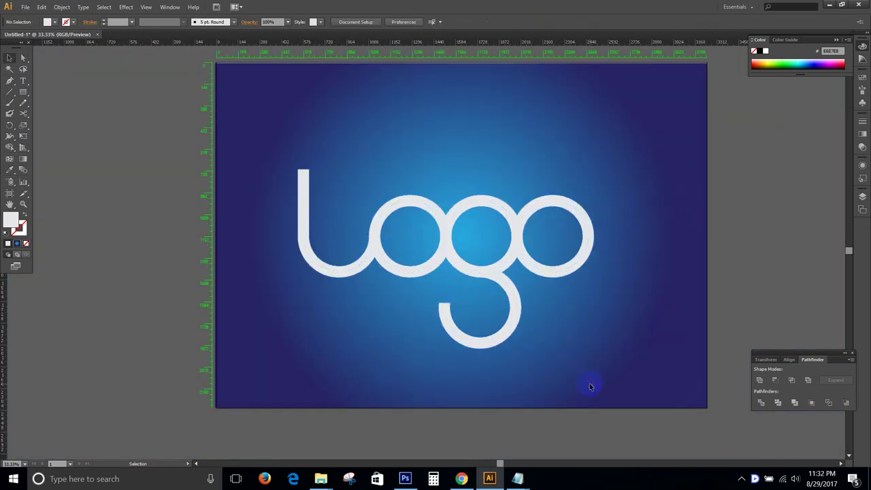
{"action": "left_click_drag", "start_coordinate": [618, 379], "coordinate": [264, 142]}
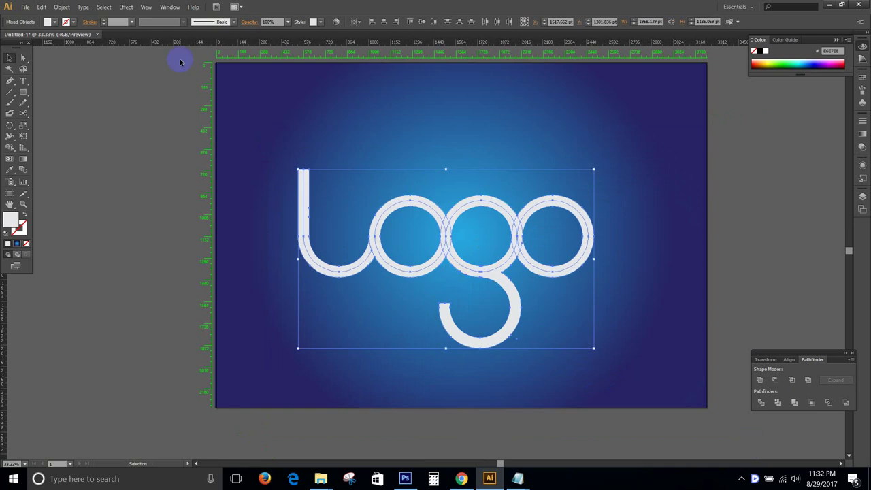
{"action": "left_click", "coordinate": [17, 243]}
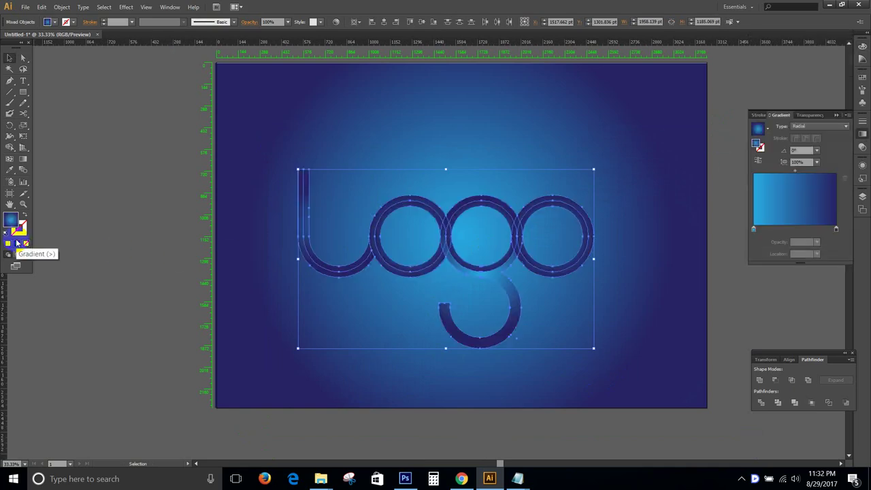
- Apply the Orange, Yellow gradient preset and make its second stop red
{"action": "left_click", "coordinate": [767, 129]}
{"action": "left_click", "coordinate": [714, 161]}
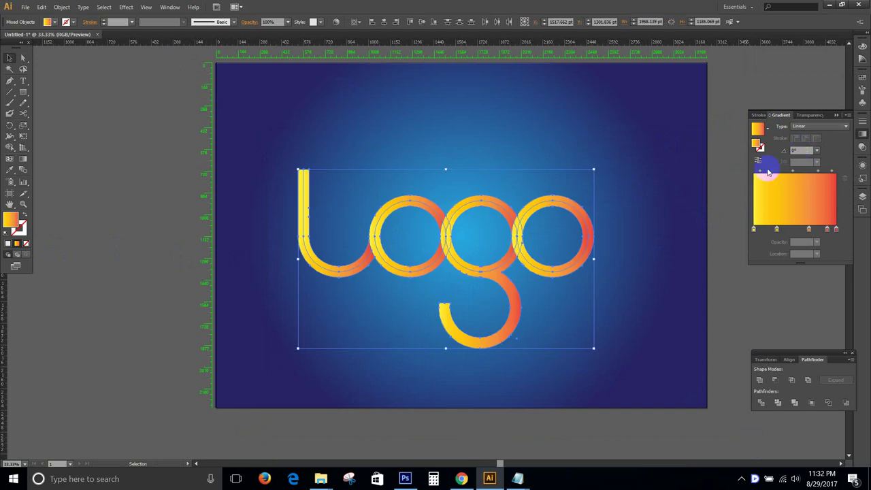
{"action": "left_click", "coordinate": [754, 229]}
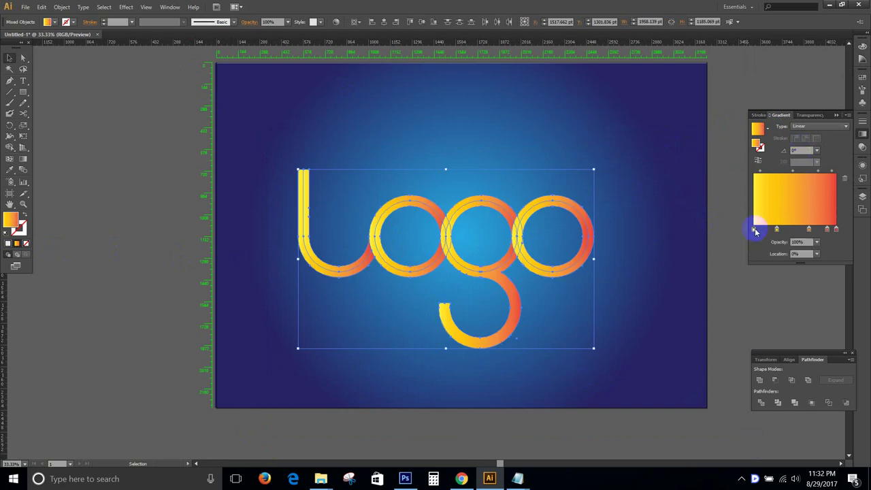
{"action": "double_click", "coordinate": [753, 229]}
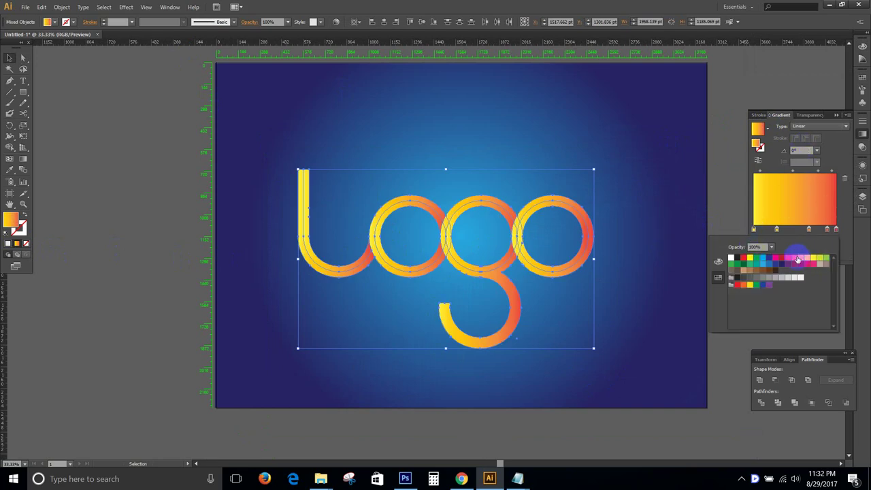
{"action": "left_click", "coordinate": [776, 230]}
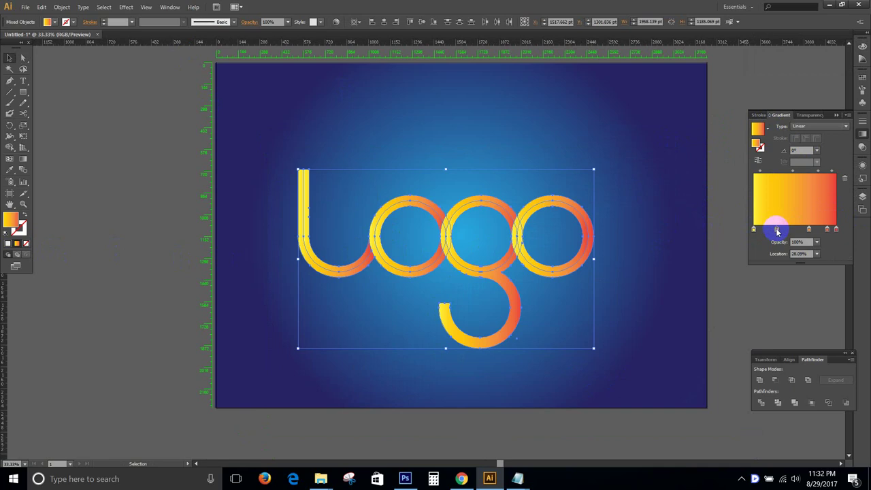
{"action": "double_click", "coordinate": [777, 229]}
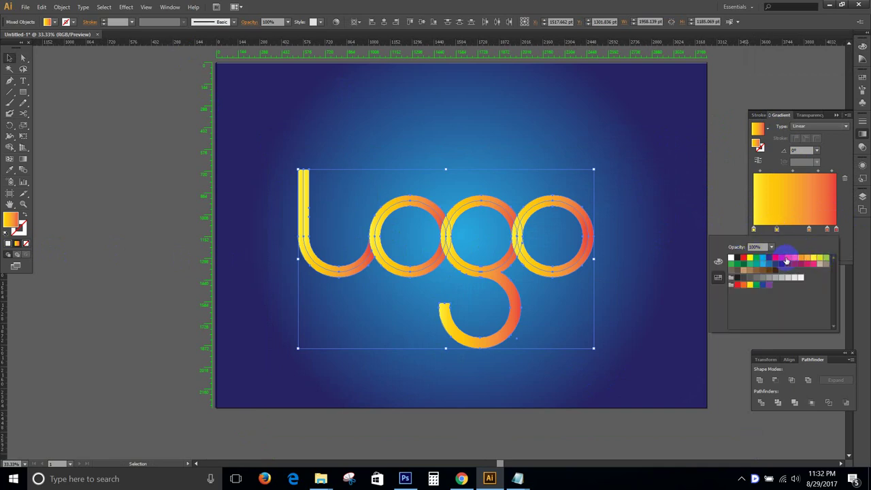
{"action": "left_click", "coordinate": [789, 257]}
- Make the next gradient stop yellow and the stop to its right black
{"action": "left_click", "coordinate": [809, 229]}
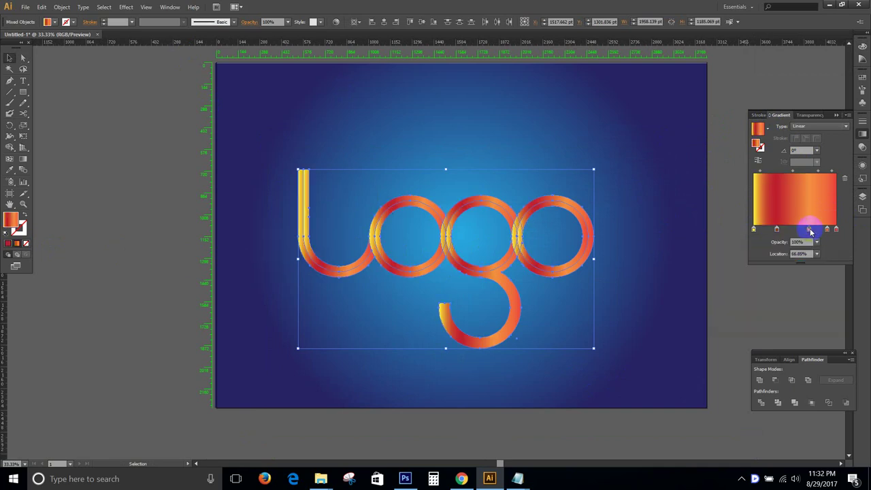
{"action": "double_click", "coordinate": [809, 230]}
{"action": "left_click", "coordinate": [820, 257]}
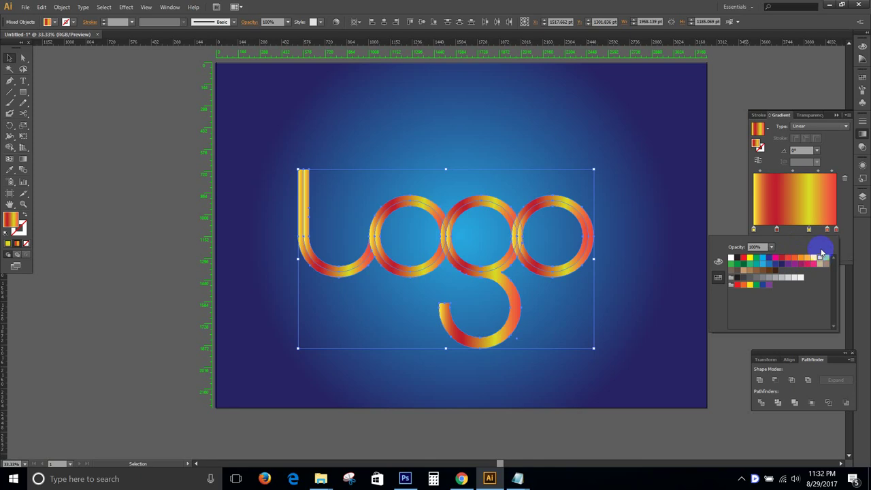
{"action": "left_click", "coordinate": [827, 231]}
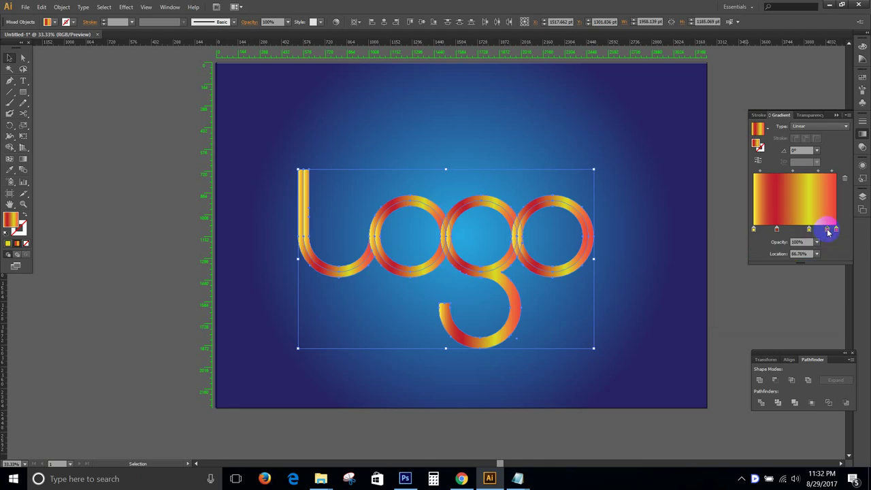
{"action": "double_click", "coordinate": [827, 231]}
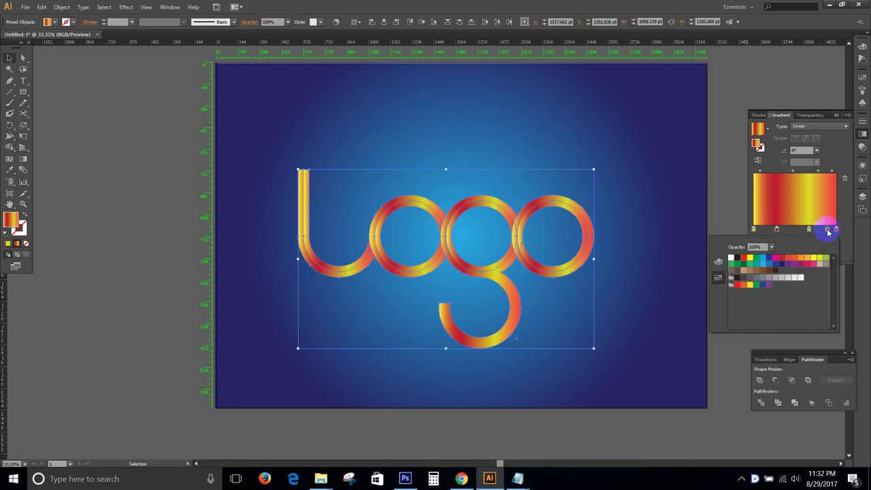
{"action": "left_click", "coordinate": [740, 279]}
{"action": "left_click", "coordinate": [735, 278]}
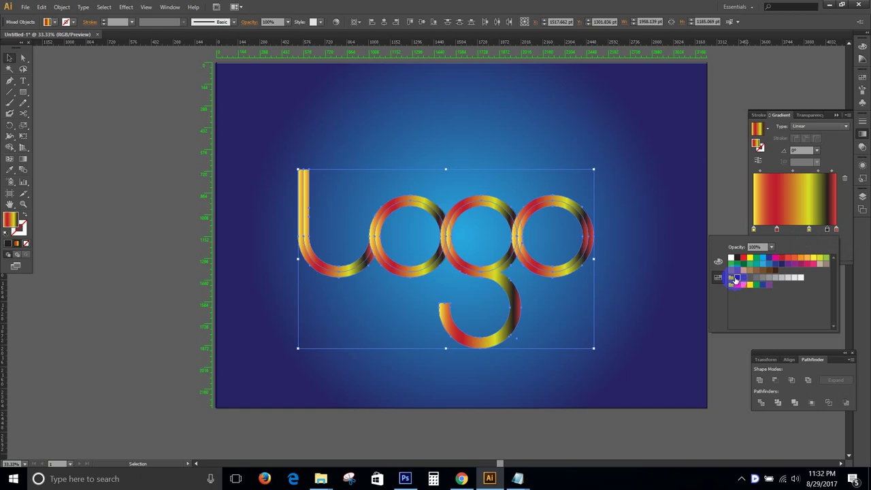
- Give the gradient's right-end stop a dark swatch colour
{"action": "left_click", "coordinate": [836, 231]}
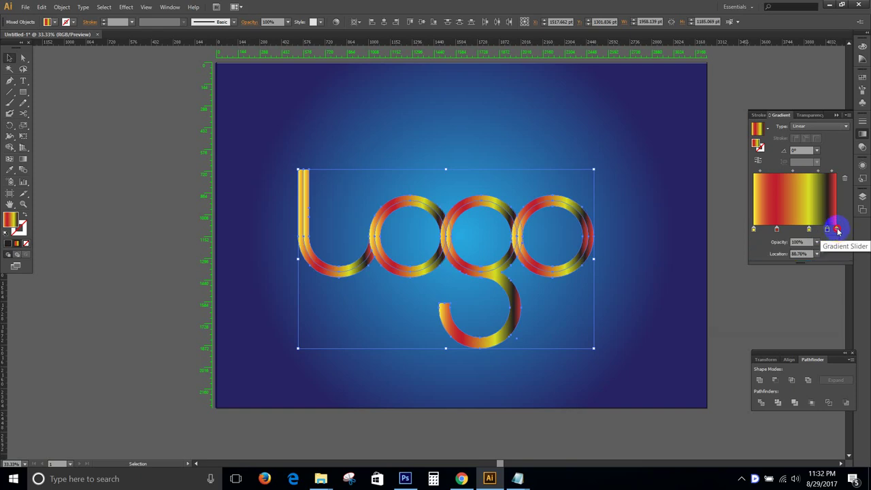
{"action": "double_click", "coordinate": [833, 230]}
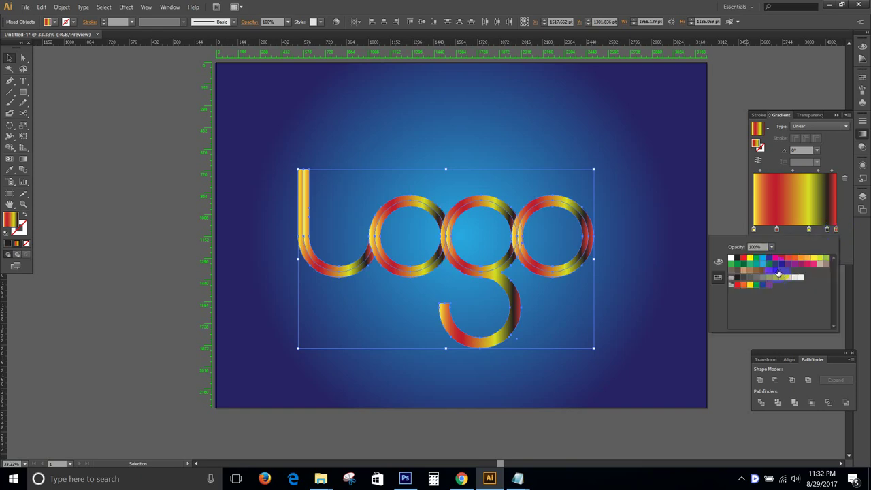
{"action": "left_click", "coordinate": [776, 270]}
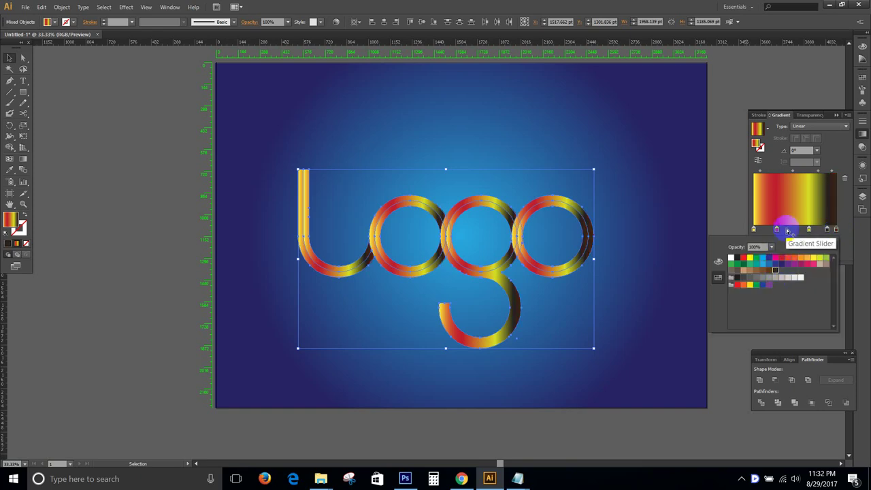
{"action": "left_click", "coordinate": [779, 234]}
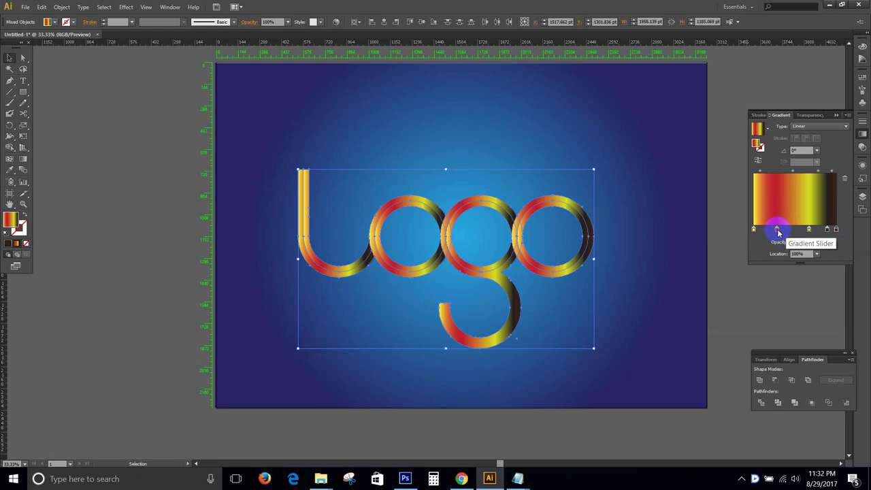
- Move the red stop to 16.8% and turn the yellow stop pink
{"action": "mouse_move", "coordinate": [776, 230]}
{"action": "left_mouse_down"}
{"action": "mouse_move", "coordinate": [768, 232]}
{"action": "mouse_move", "coordinate": [793, 233]}
{"action": "left_mouse_up"}
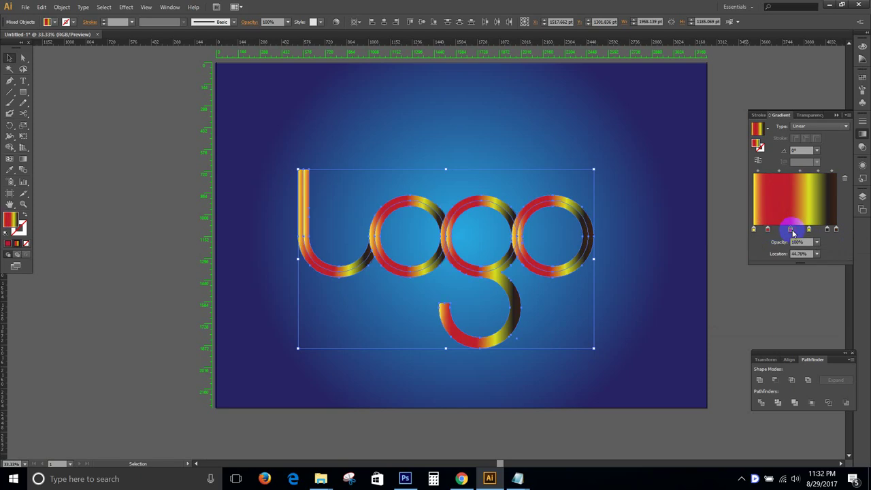
{"action": "double_click", "coordinate": [790, 230]}
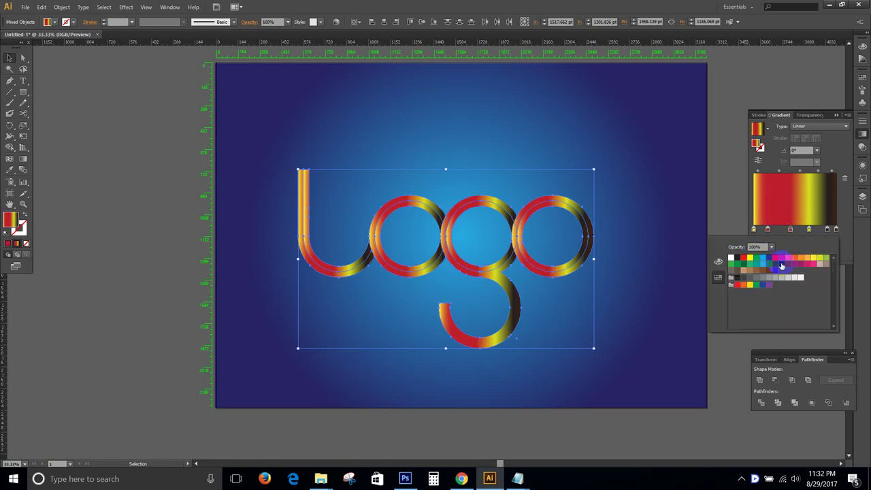
{"action": "left_click", "coordinate": [808, 230]}
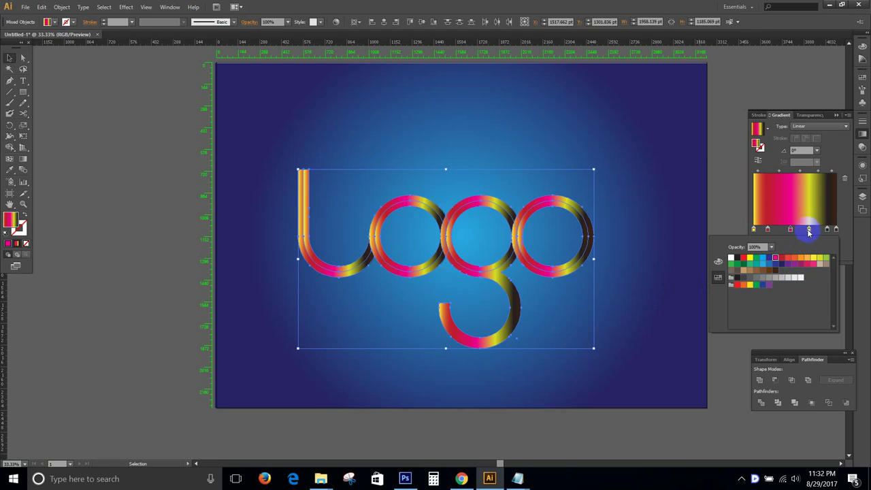
{"action": "left_click_drag", "start_coordinate": [808, 232], "coordinate": [804, 232]}
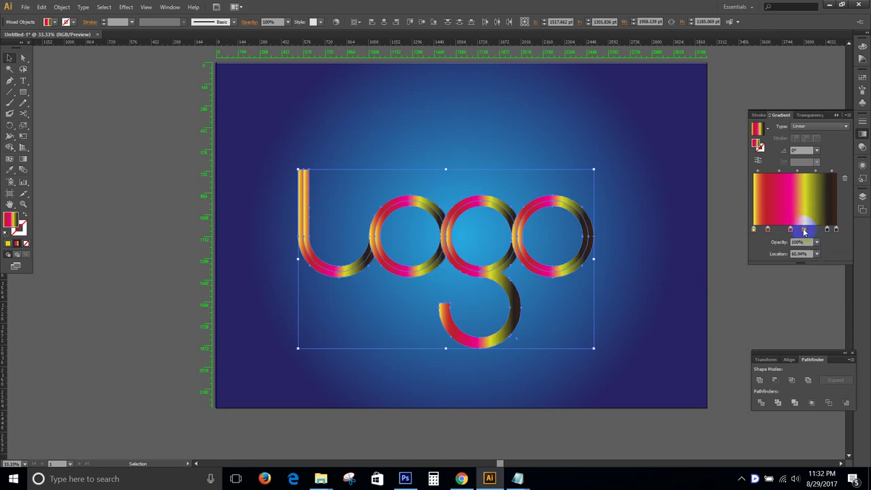
{"action": "double_click", "coordinate": [804, 231]}
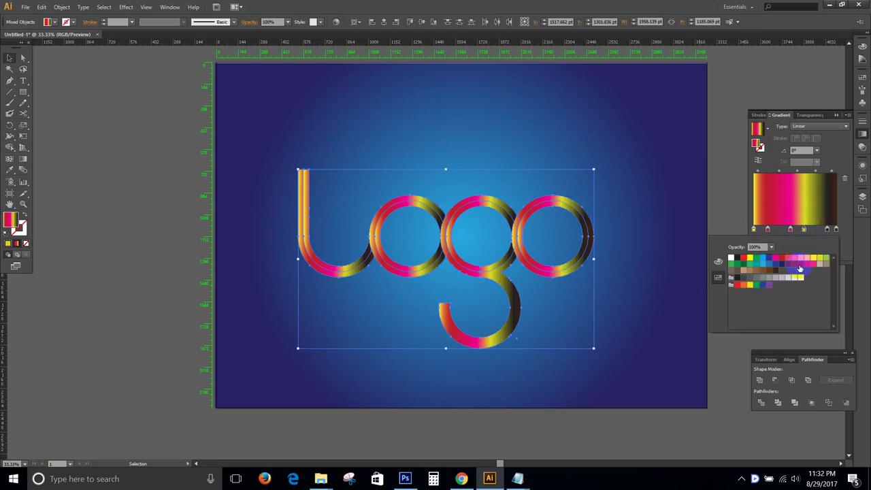
{"action": "left_click", "coordinate": [814, 264]}
{"action": "key", "text": "Return"}
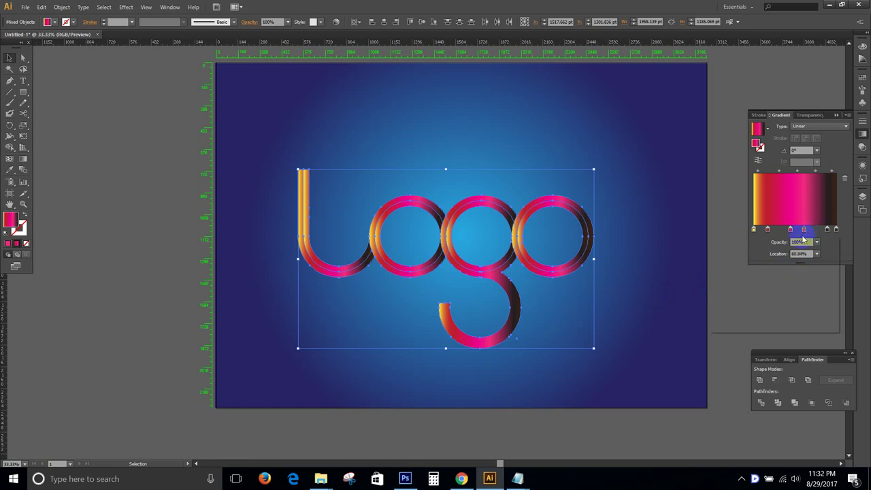
- Make the green gradient stop yellow-green
{"action": "double_click", "coordinate": [804, 230]}
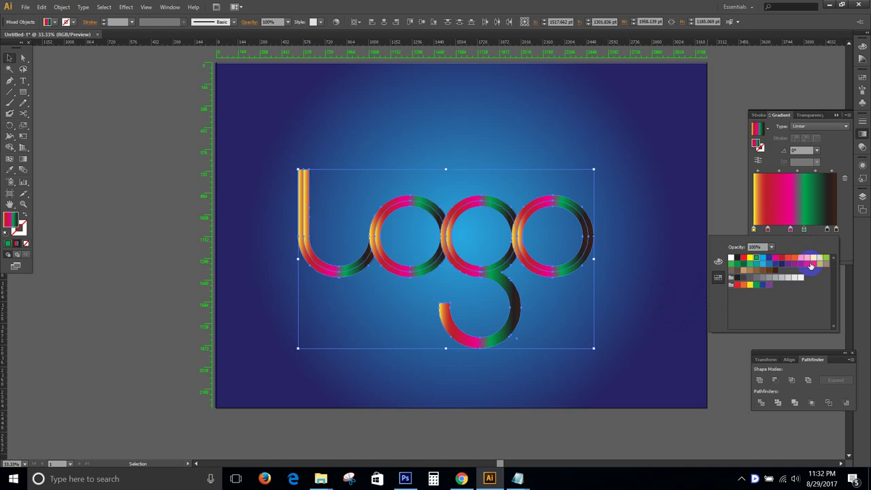
{"action": "left_click", "coordinate": [825, 257]}
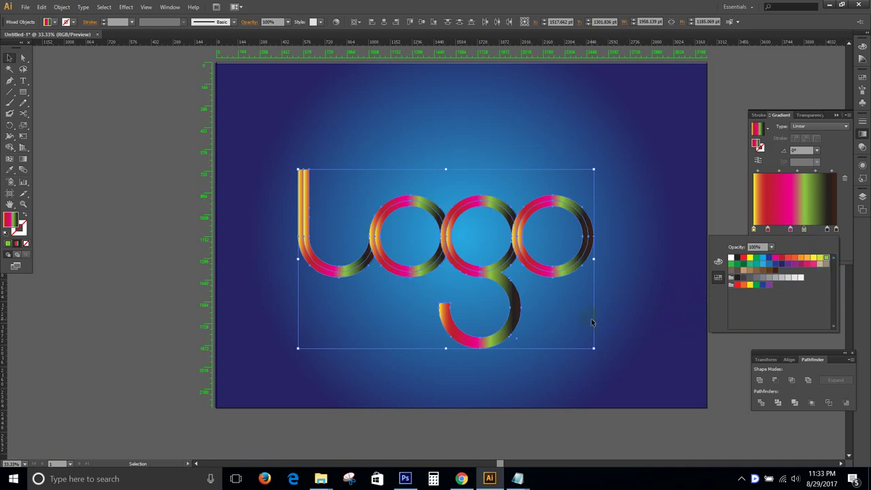
{"action": "left_click", "coordinate": [658, 296]}
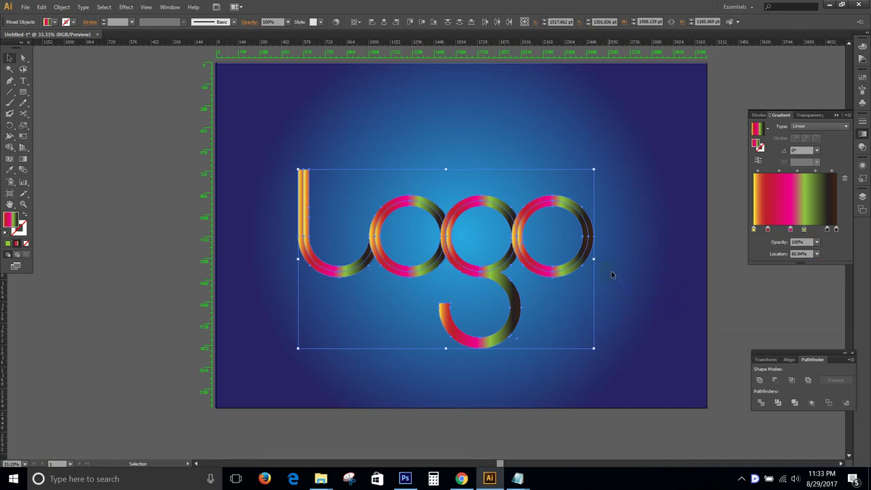
- Zoom in, reselect the whole logo and make the last gradient stop dark red
{"action": "left_click", "coordinate": [640, 246]}
{"action": "scroll", "coordinate": [388, 244], "scroll_direction": "up", "scroll_amount": 2}
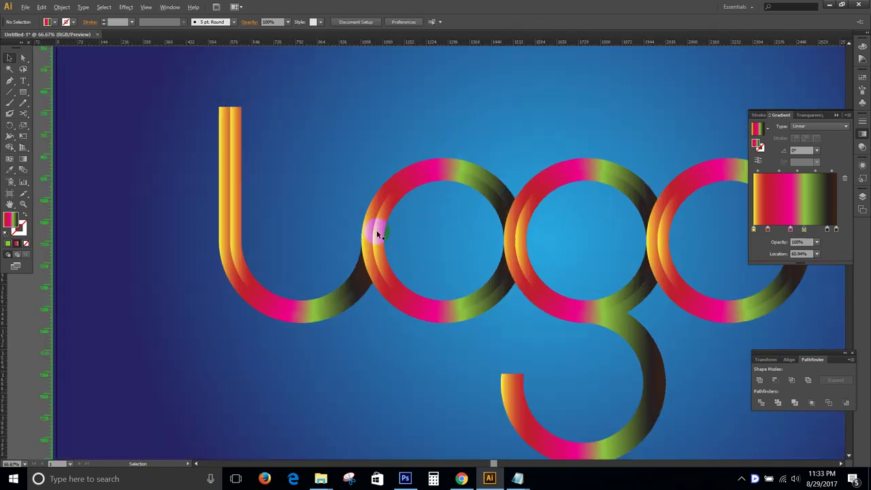
{"action": "left_click_drag", "start_coordinate": [702, 337], "coordinate": [654, 343]}
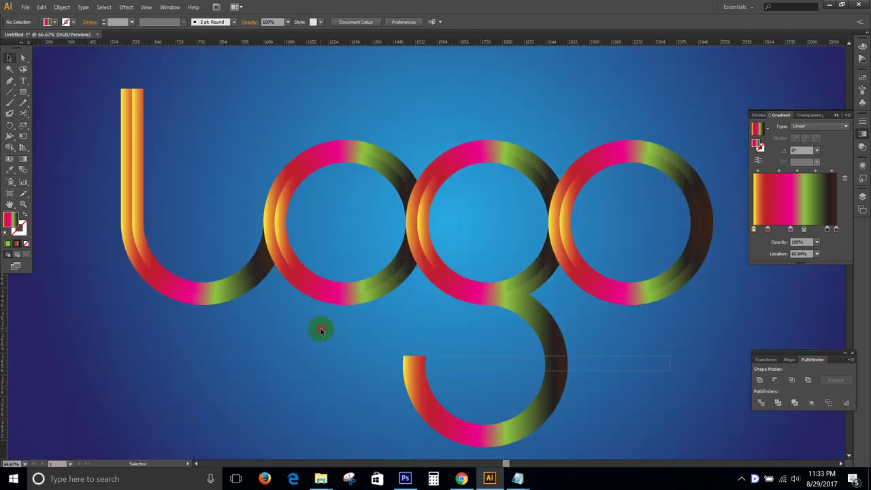
{"action": "key", "text": "ctrl+a"}
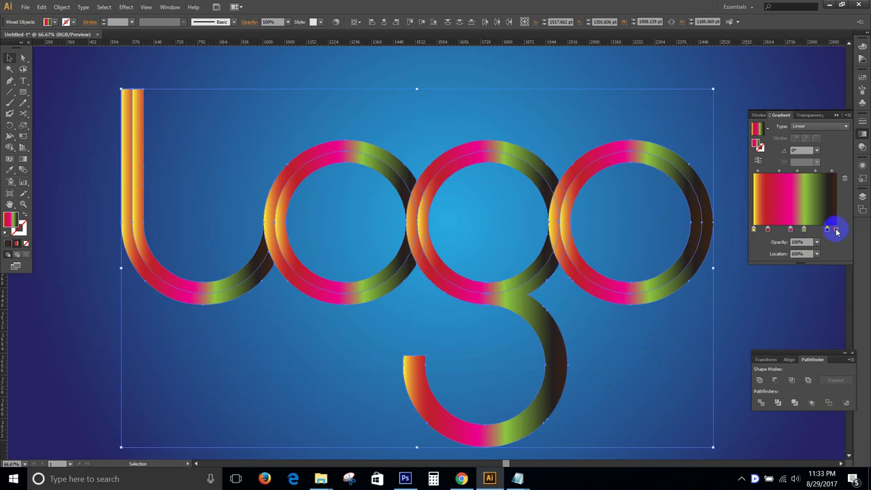
{"action": "double_click", "coordinate": [837, 231]}
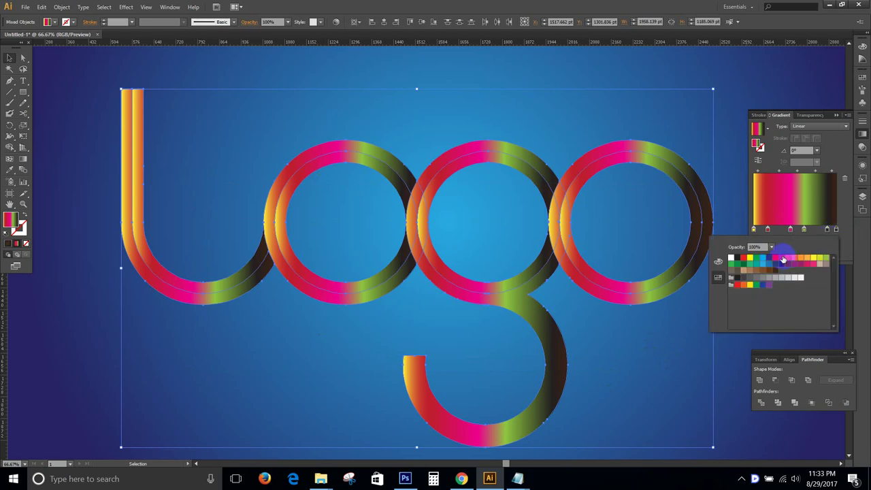
{"action": "left_click", "coordinate": [783, 259]}
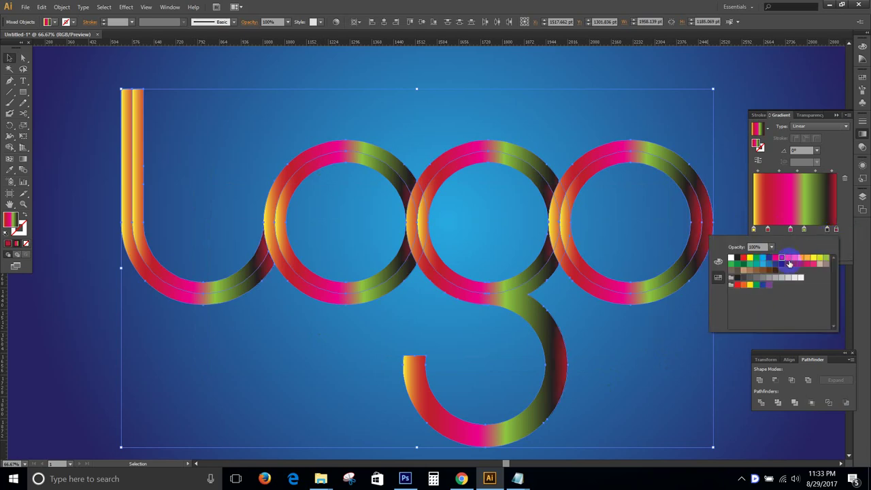
- Change the neighbouring gradient stop to dark olive-brown
{"action": "left_click", "coordinate": [827, 230]}
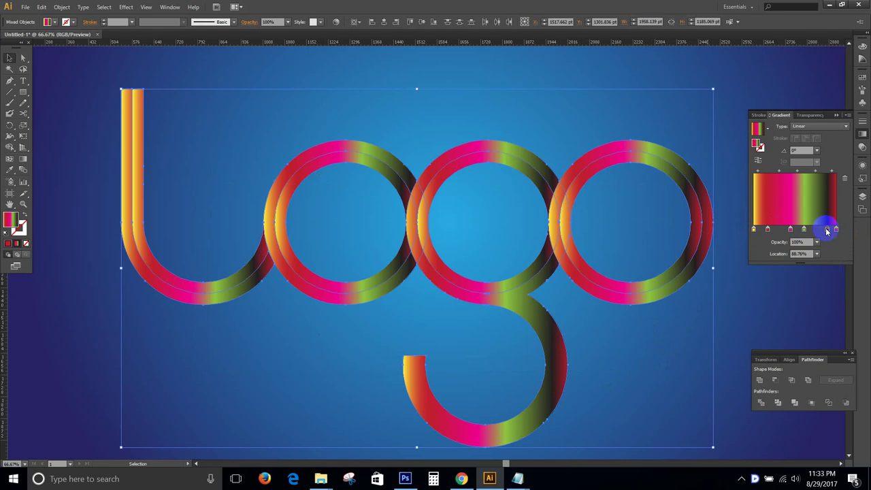
{"action": "double_click", "coordinate": [827, 229]}
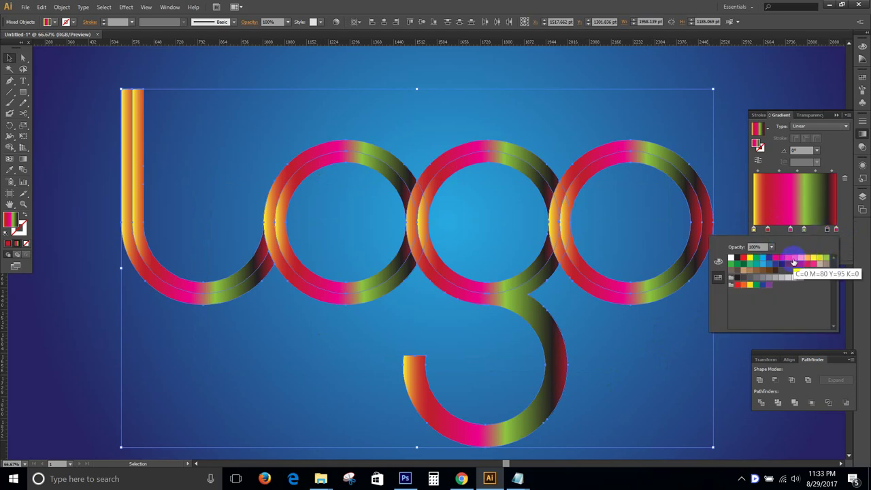
{"action": "left_click", "coordinate": [775, 258]}
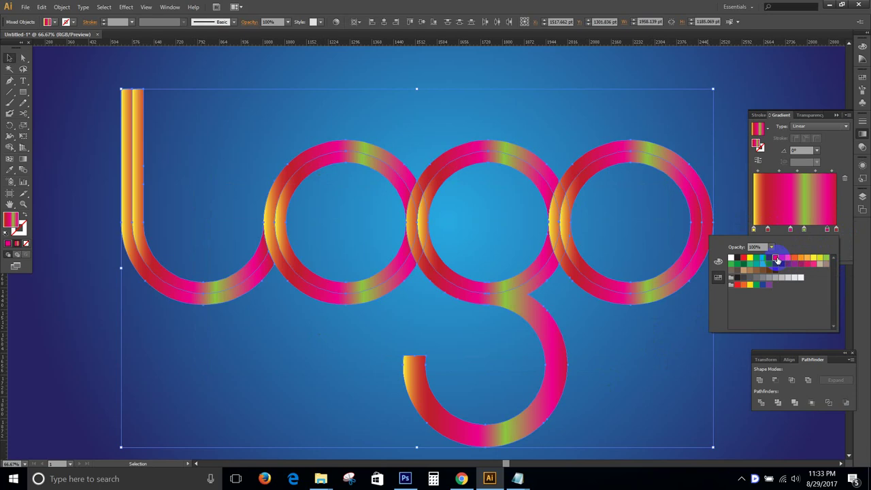
{"action": "left_click", "coordinate": [773, 272]}
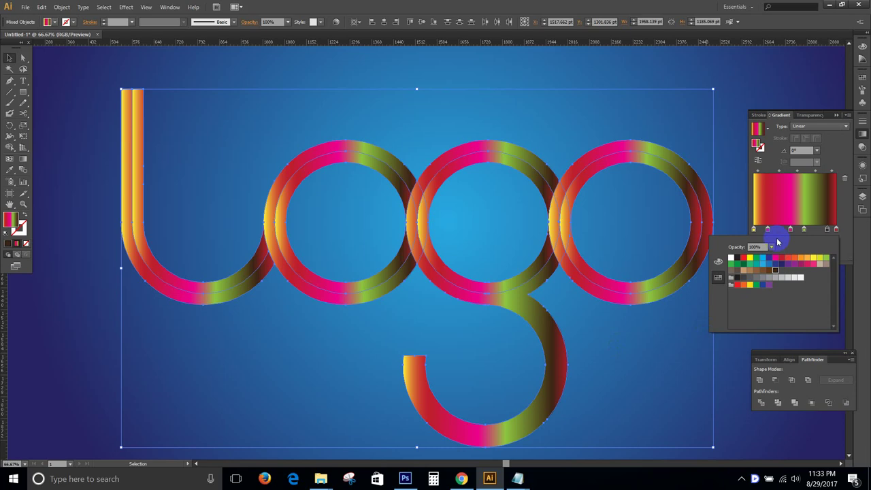
- Reposition gradient stops: one to about 36%, red at about 17%, green at about 52%
{"action": "left_click", "coordinate": [789, 229]}
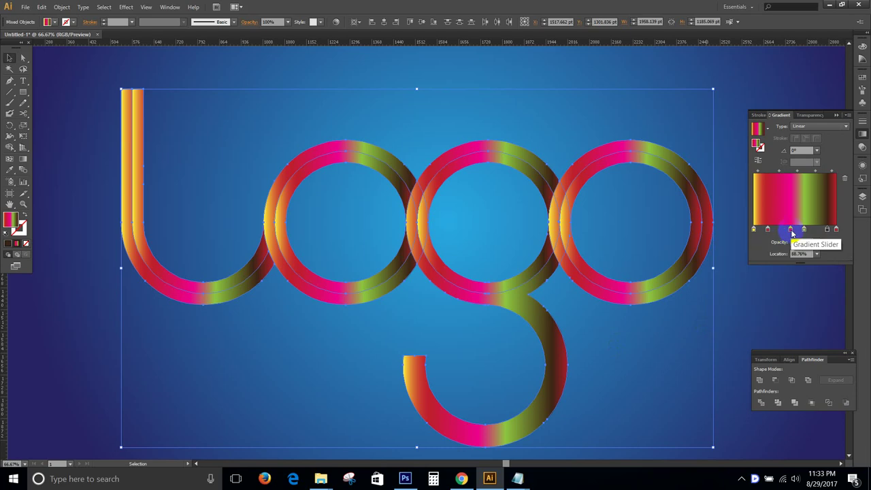
{"action": "left_click_drag", "start_coordinate": [790, 230], "coordinate": [753, 230]}
{"action": "left_click", "coordinate": [835, 230]}
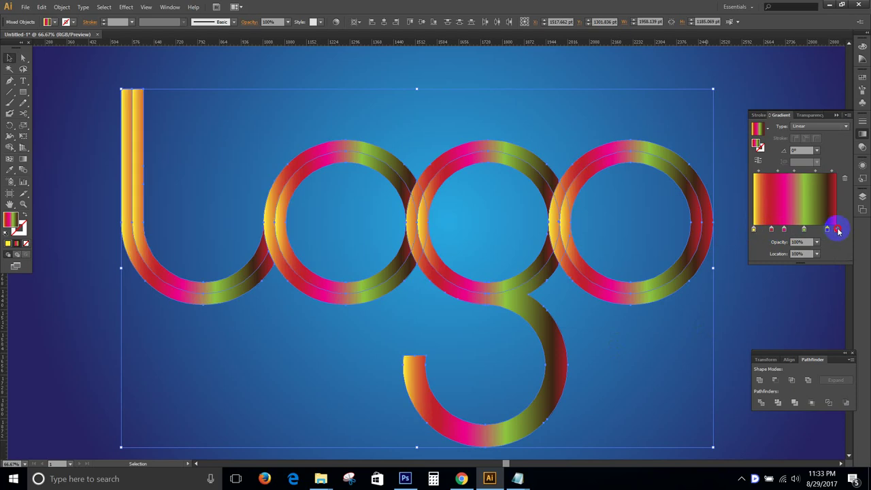
{"action": "left_click_drag", "start_coordinate": [838, 231], "coordinate": [769, 230]}
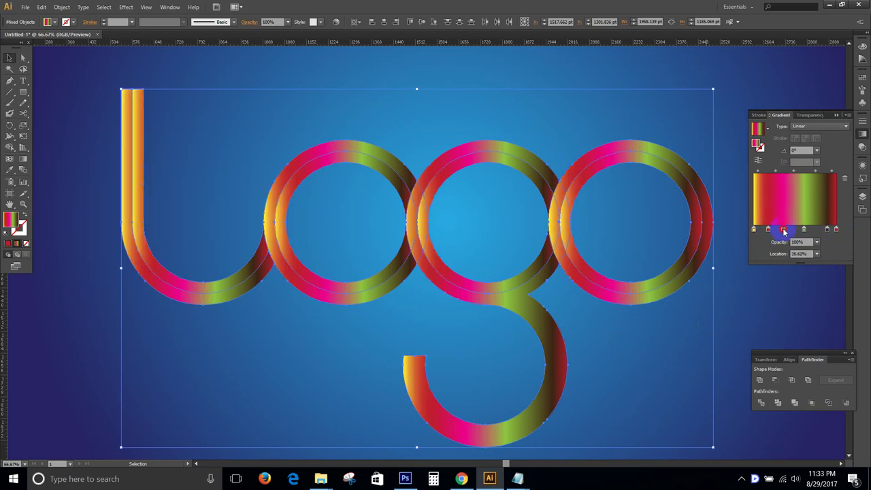
{"action": "left_click", "coordinate": [803, 230]}
{"action": "mouse_move", "coordinate": [805, 231]}
{"action": "left_mouse_down"}
{"action": "mouse_move", "coordinate": [796, 230]}
{"action": "mouse_move", "coordinate": [810, 230]}
{"action": "left_mouse_up"}
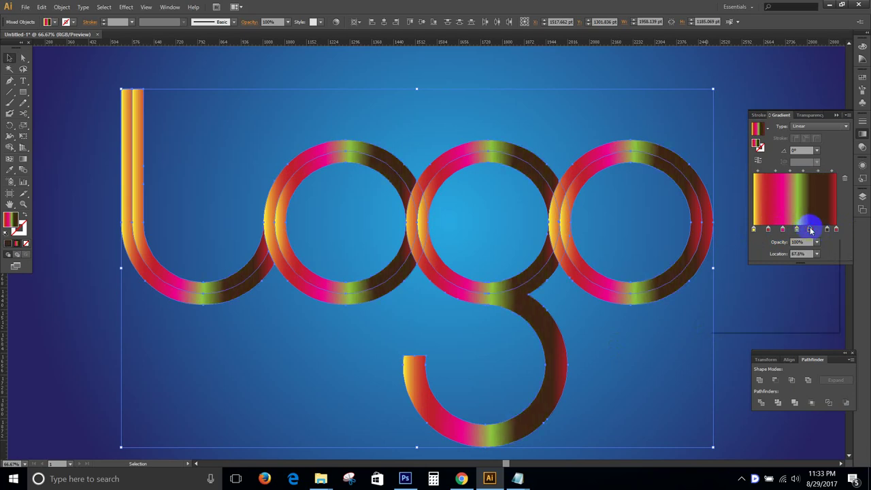
- Recolour the dark-band stop orange after trying cyan and dark blue
{"action": "double_click", "coordinate": [810, 230]}
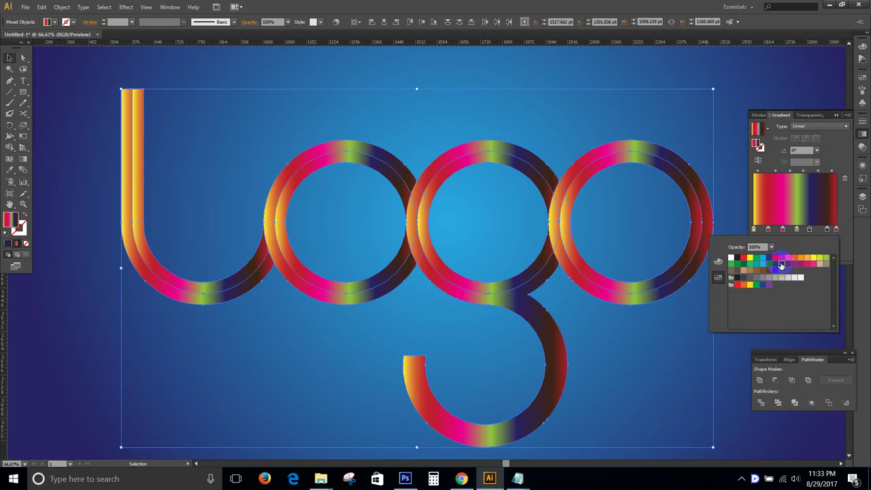
{"action": "left_click", "coordinate": [762, 263]}
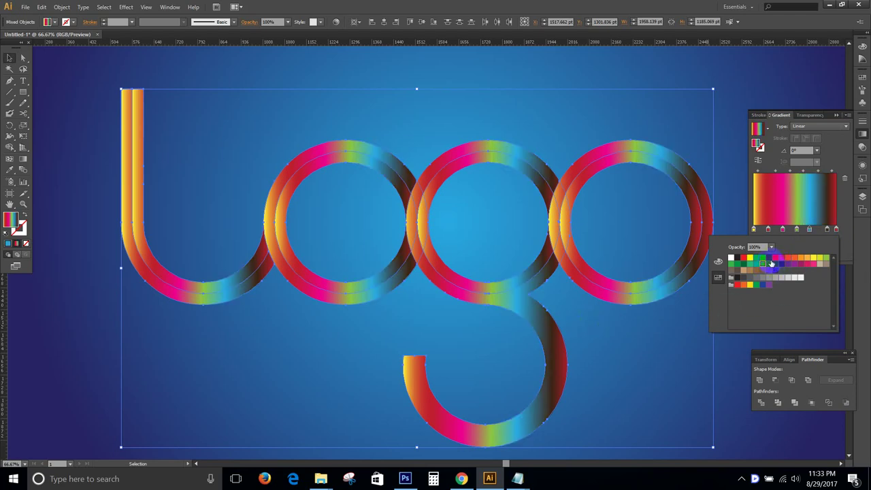
{"action": "left_click", "coordinate": [769, 258]}
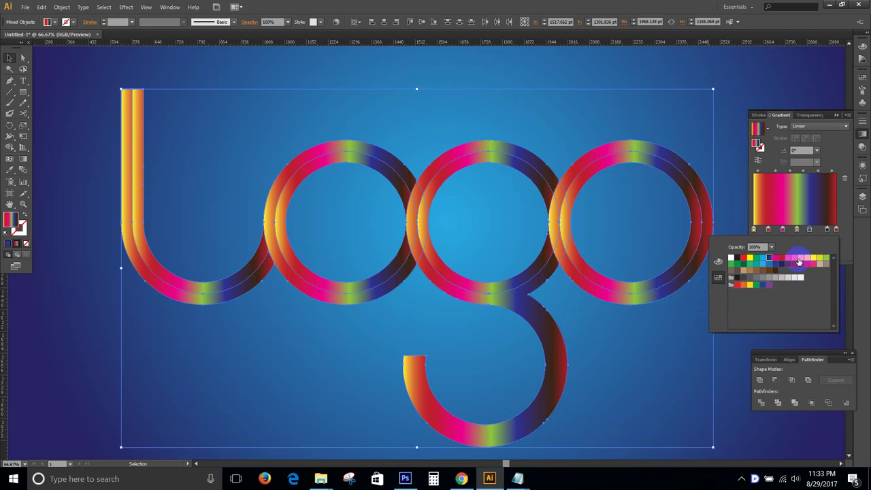
{"action": "left_click", "coordinate": [800, 258]}
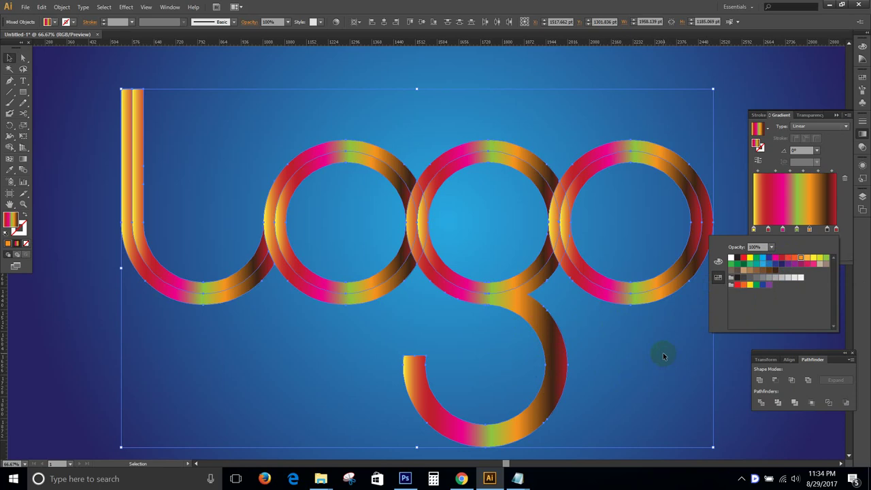
- Select the red stop near 17% and bring up its swatch colours
{"action": "left_click", "coordinate": [810, 230]}
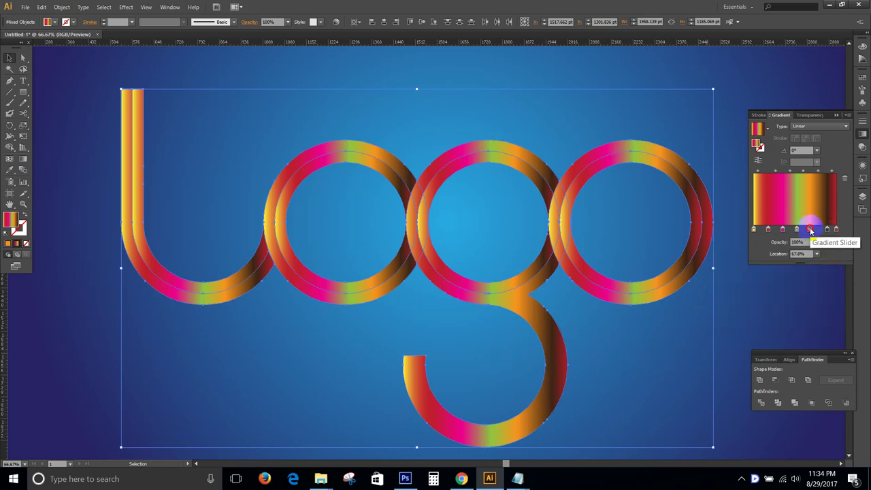
{"action": "left_click", "coordinate": [769, 230]}
{"action": "double_click", "coordinate": [769, 229]}
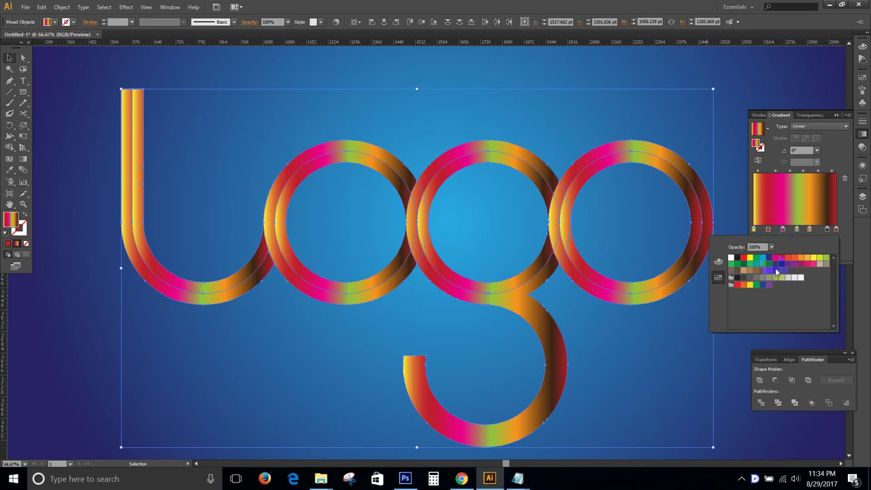
- Set a gradient stop on the logo lettering to red
{"action": "left_click", "coordinate": [737, 285]}
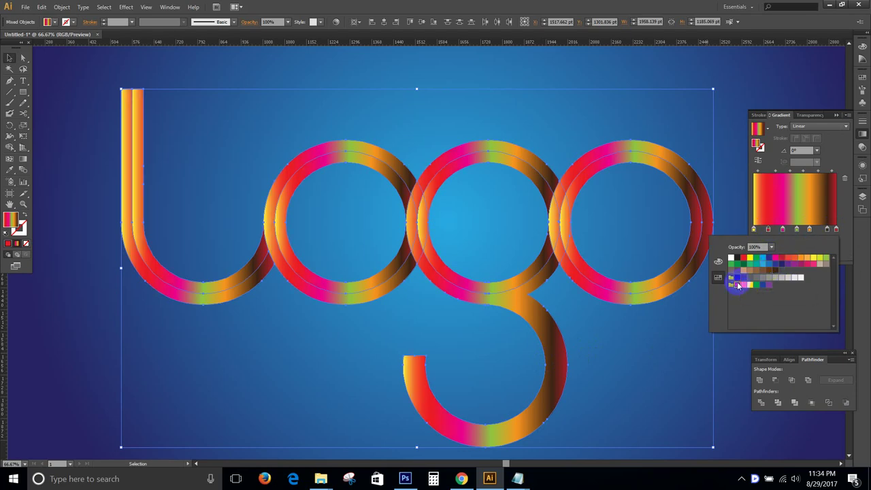
{"action": "left_click", "coordinate": [660, 353]}
{"action": "scroll", "coordinate": [577, 284], "scroll_direction": "down", "scroll_amount": 1}
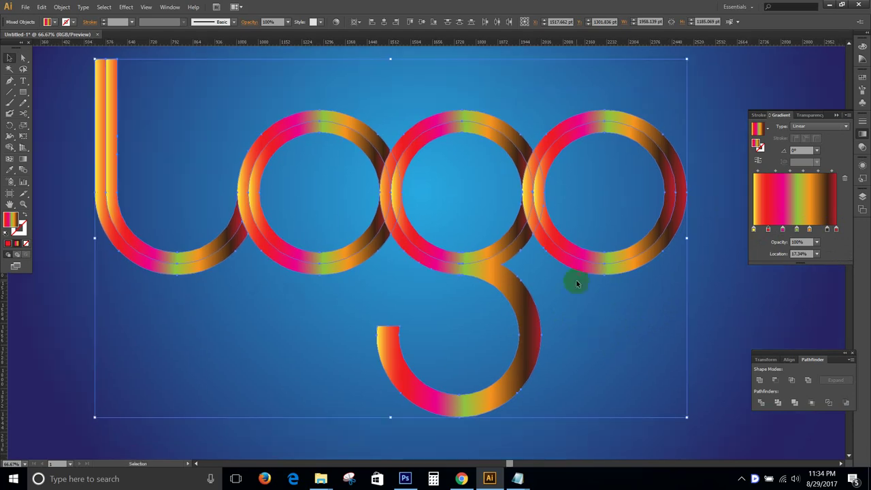
- Select the letter g group and call up its options
{"action": "left_click", "coordinate": [577, 284]}
{"action": "left_click", "coordinate": [509, 282]}
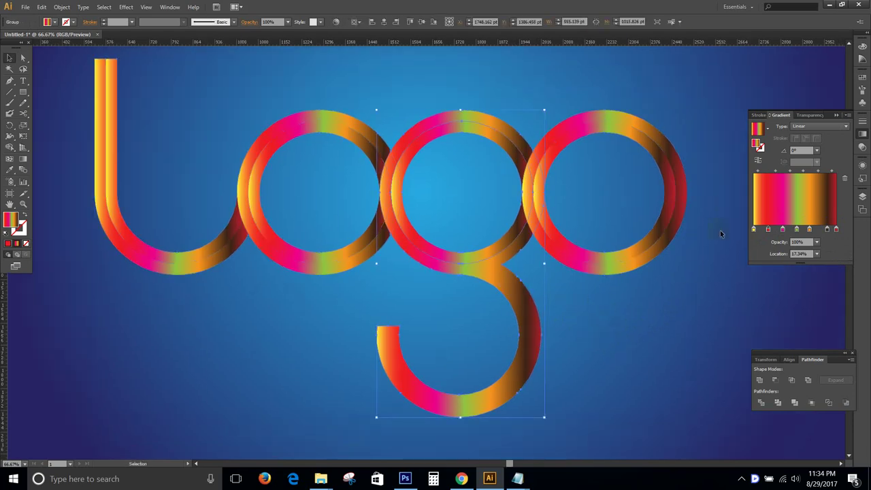
{"action": "right_click", "coordinate": [488, 238]}
- Ungroup the g and the u, then reverse the gradient on the u
{"action": "left_click", "coordinate": [515, 295]}
{"action": "left_click", "coordinate": [182, 296]}
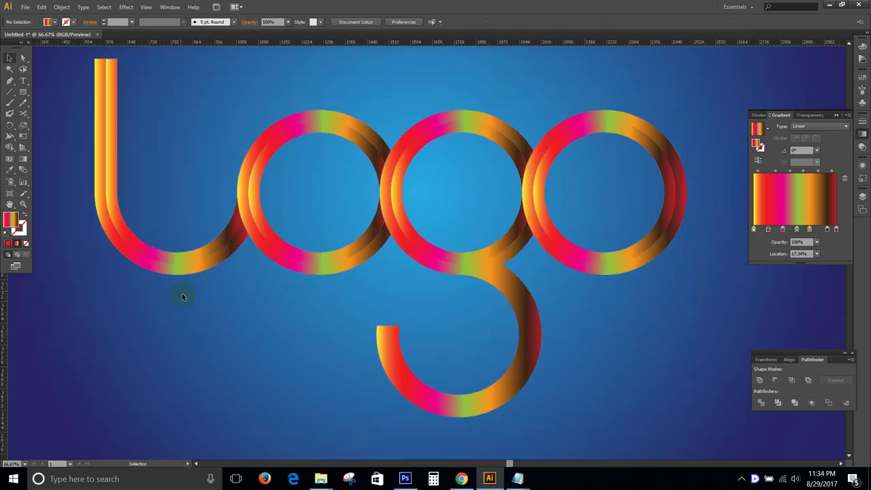
{"action": "left_click", "coordinate": [174, 267]}
{"action": "right_click", "coordinate": [179, 269]}
{"action": "left_click", "coordinate": [201, 320]}
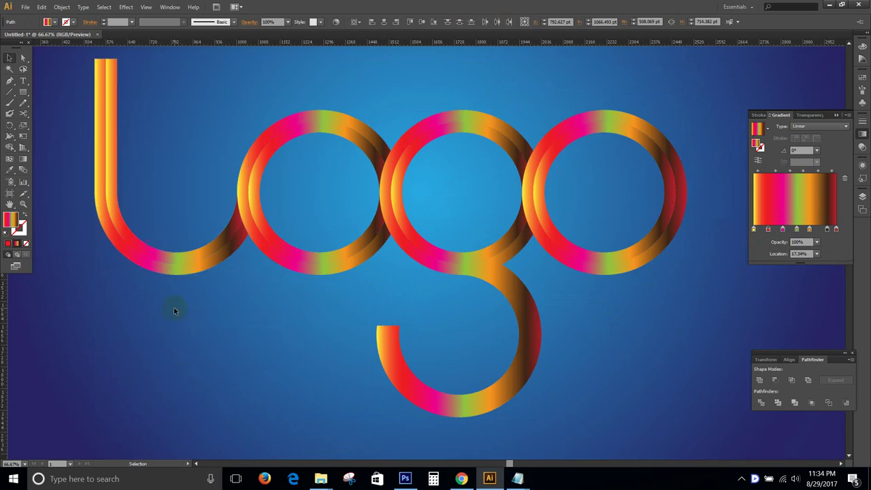
{"action": "left_click", "coordinate": [175, 264]}
{"action": "left_click", "coordinate": [757, 160]}
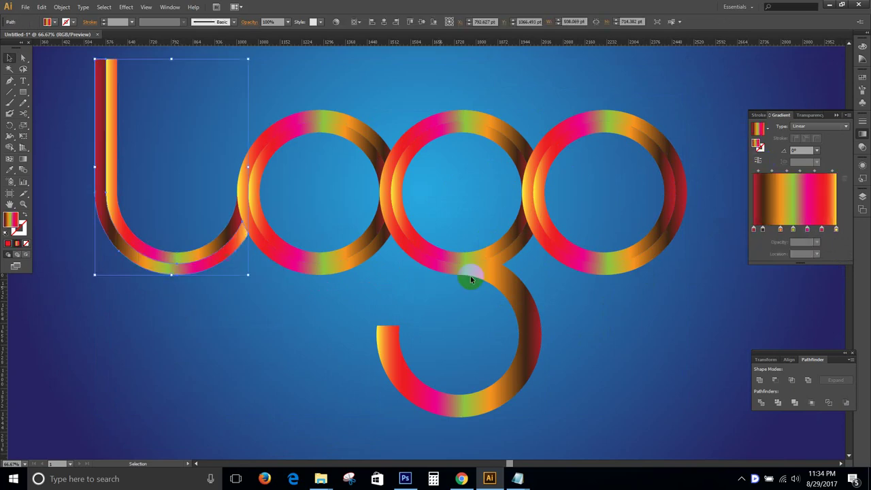
{"action": "left_click", "coordinate": [261, 331]}
- Ungroup the first o and reverse the gradients on its rings
{"action": "left_click", "coordinate": [266, 233]}
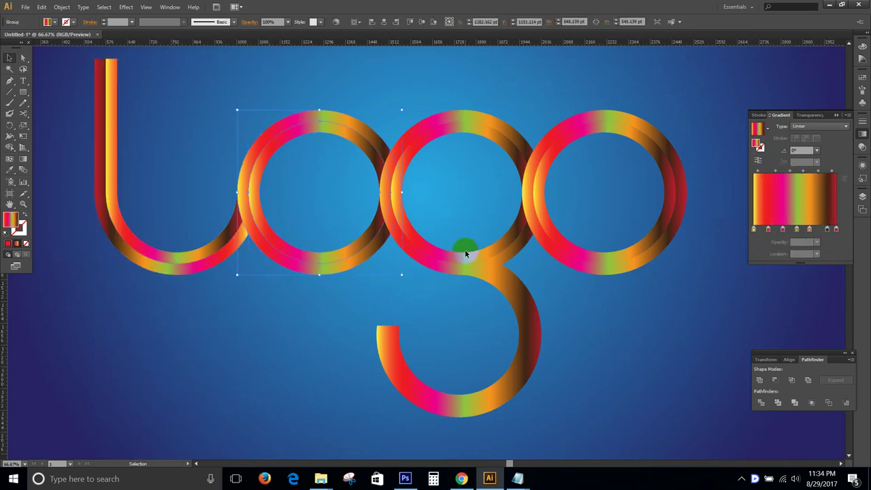
{"action": "right_click", "coordinate": [343, 231]}
{"action": "left_click", "coordinate": [435, 284]}
{"action": "left_click", "coordinate": [317, 263]}
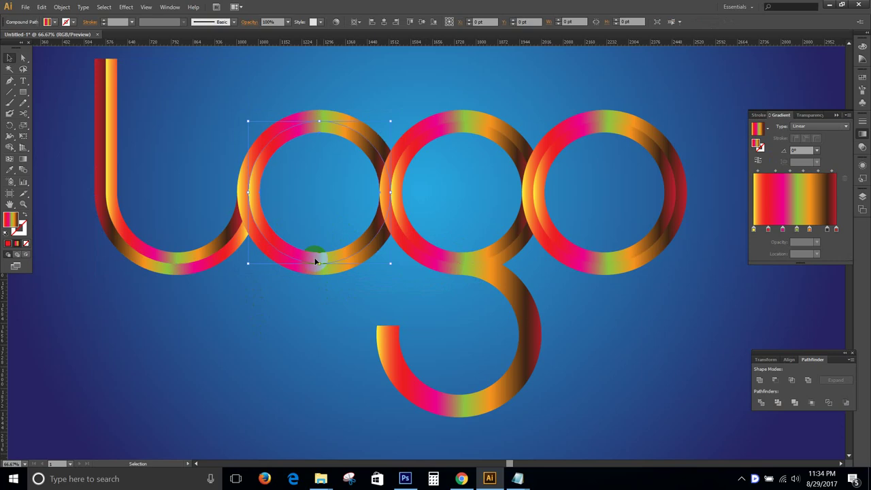
{"action": "left_click", "coordinate": [757, 160]}
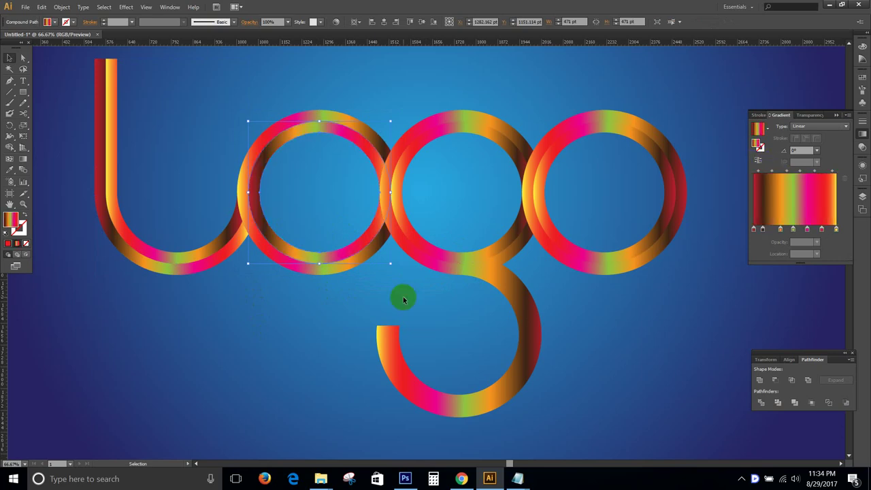
{"action": "left_click", "coordinate": [337, 317]}
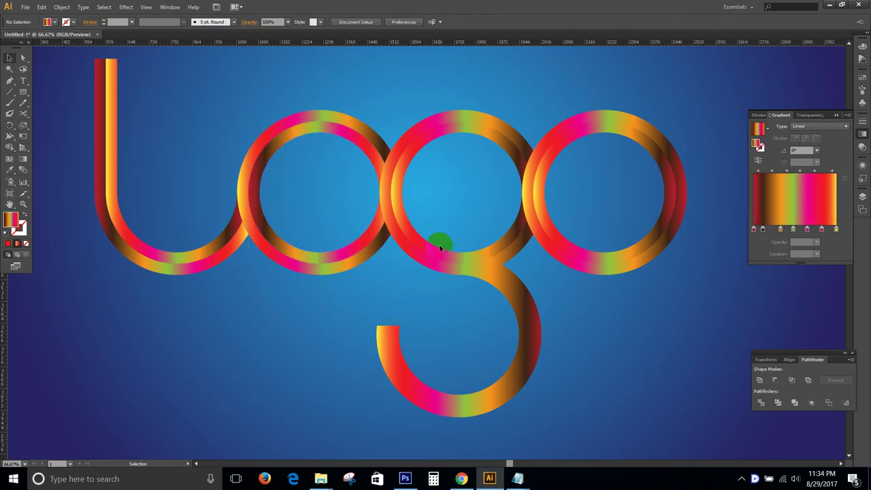
{"action": "left_click", "coordinate": [279, 265]}
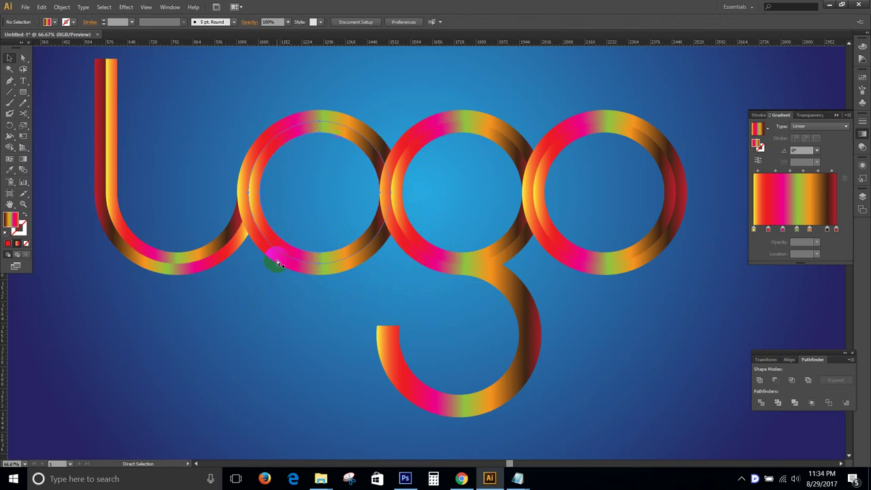
{"action": "left_click", "coordinate": [278, 265]}
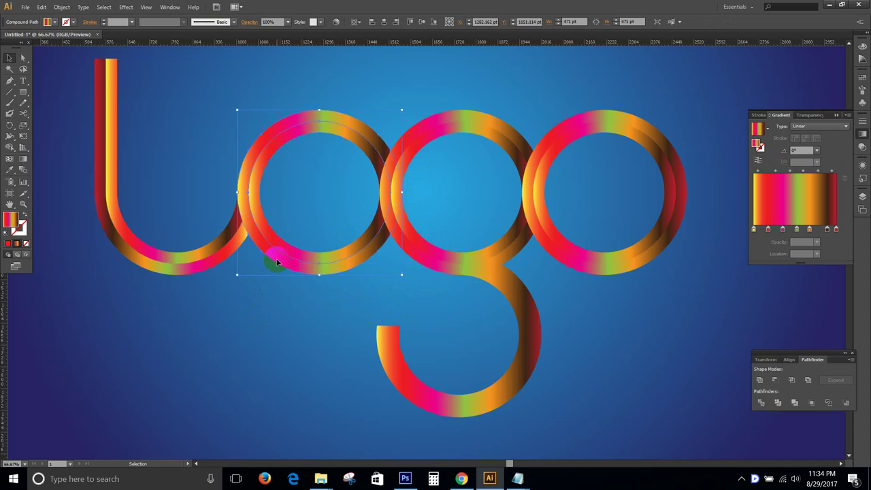
{"action": "left_click", "coordinate": [757, 159]}
- Reverse the gradients on the g ring and the last o ring
{"action": "left_click", "coordinate": [435, 114]}
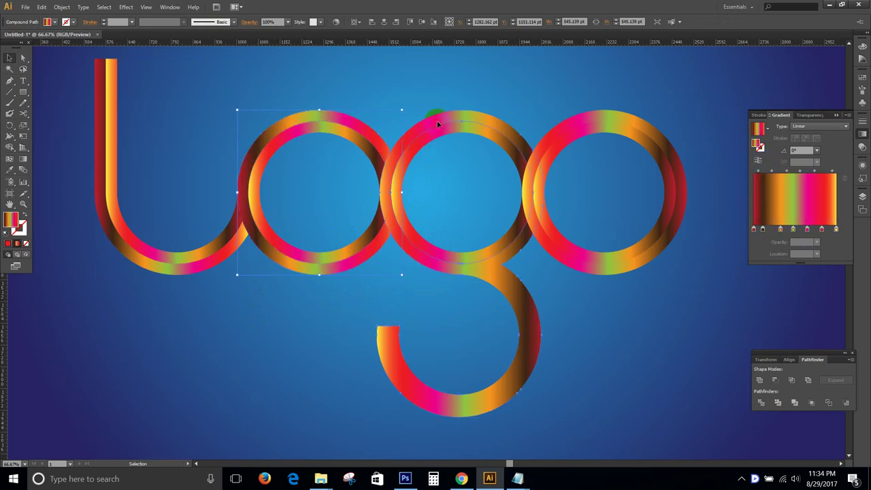
{"action": "left_click", "coordinate": [752, 153]}
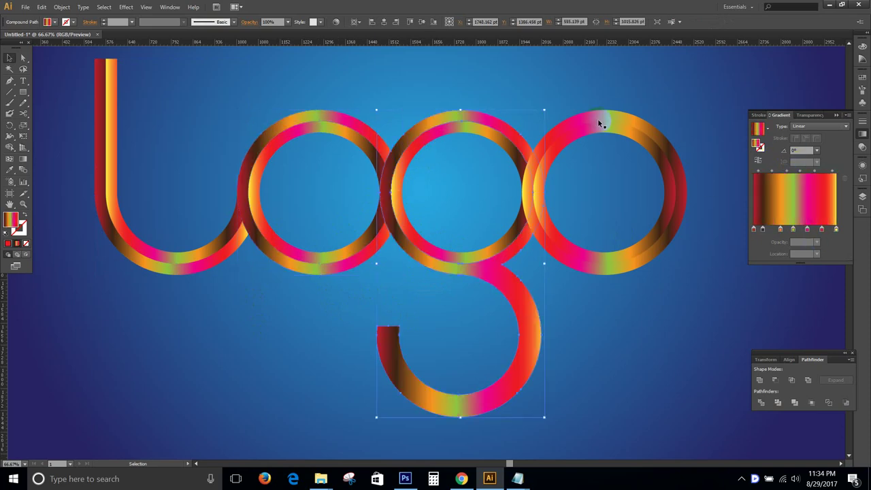
{"action": "left_click", "coordinate": [595, 117]}
{"action": "left_click", "coordinate": [764, 162]}
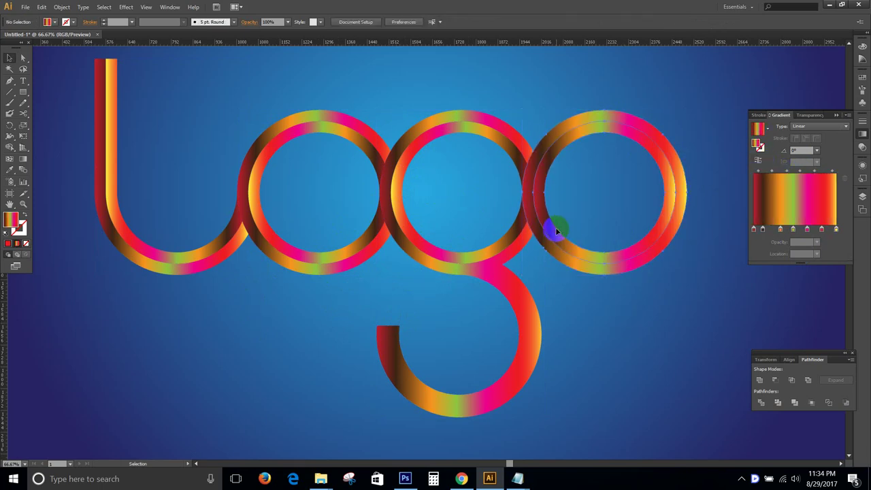
{"action": "left_click", "coordinate": [662, 303]}
- With Direct Selection, reverse gradients on the last o, middle o and g circle rings
{"action": "key", "text": "a"}
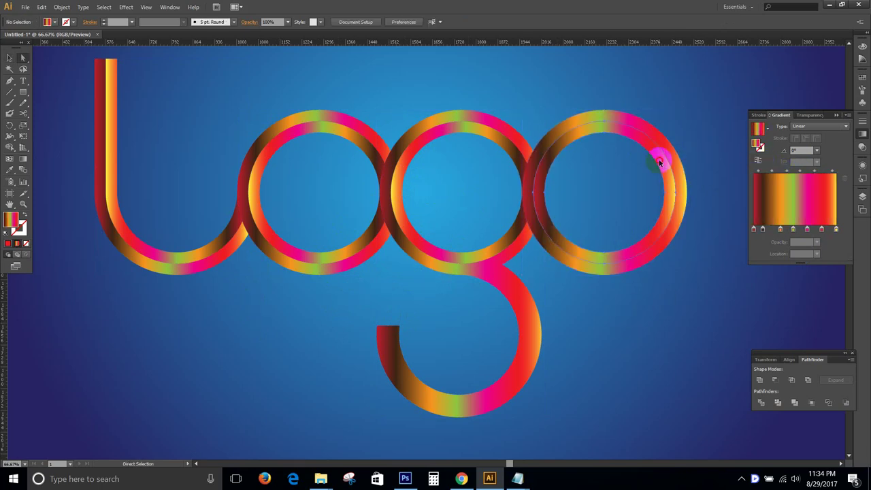
{"action": "left_click", "coordinate": [661, 161]}
{"action": "left_click", "coordinate": [760, 161]}
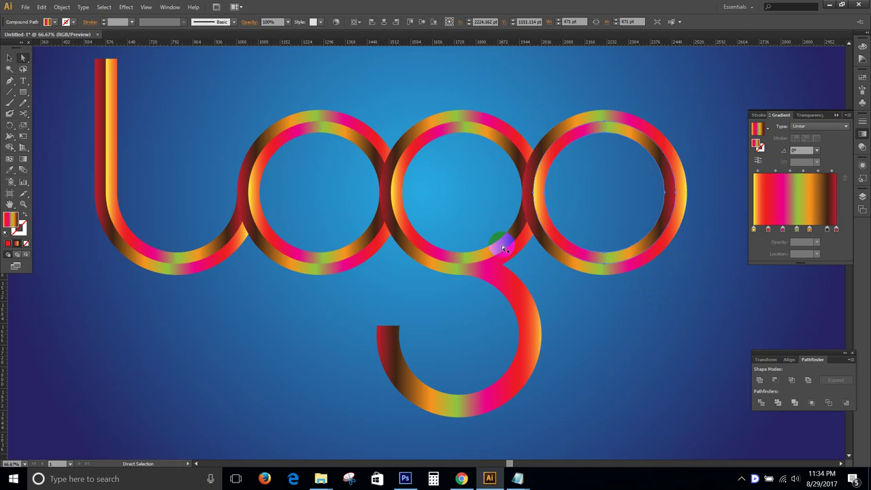
{"action": "left_click", "coordinate": [501, 249]}
{"action": "left_click", "coordinate": [772, 161]}
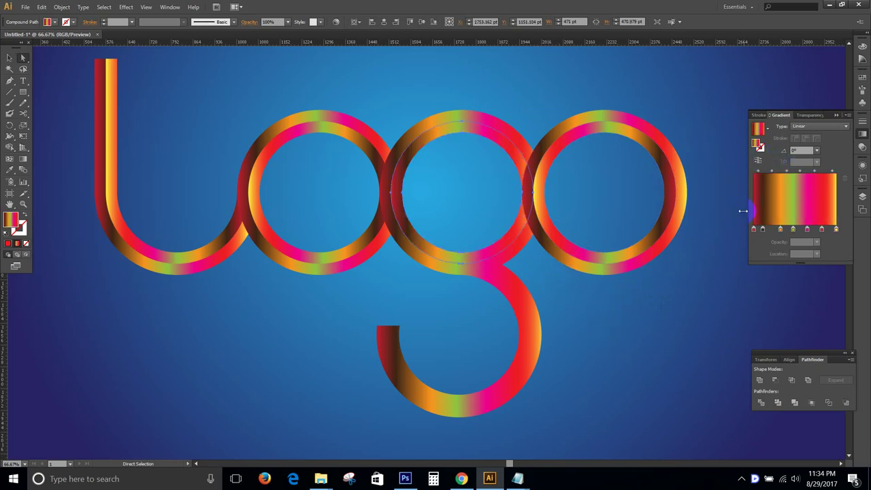
{"action": "left_click", "coordinate": [757, 161]}
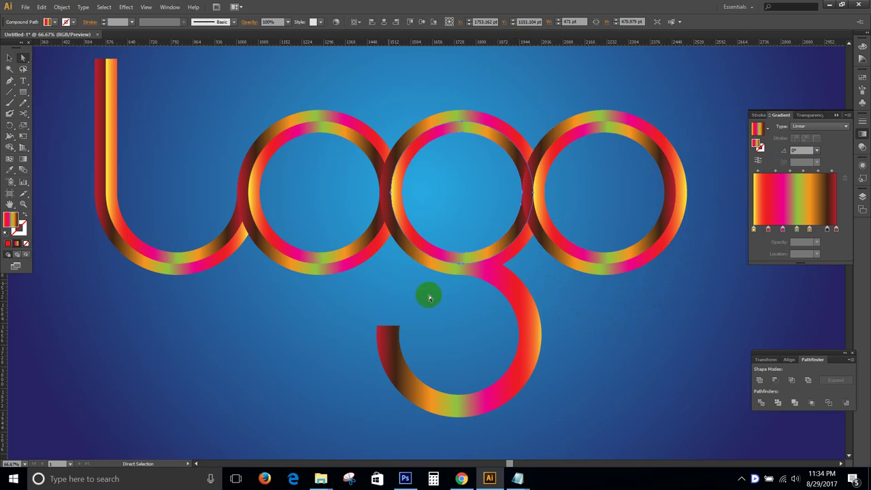
{"action": "left_click", "coordinate": [345, 249]}
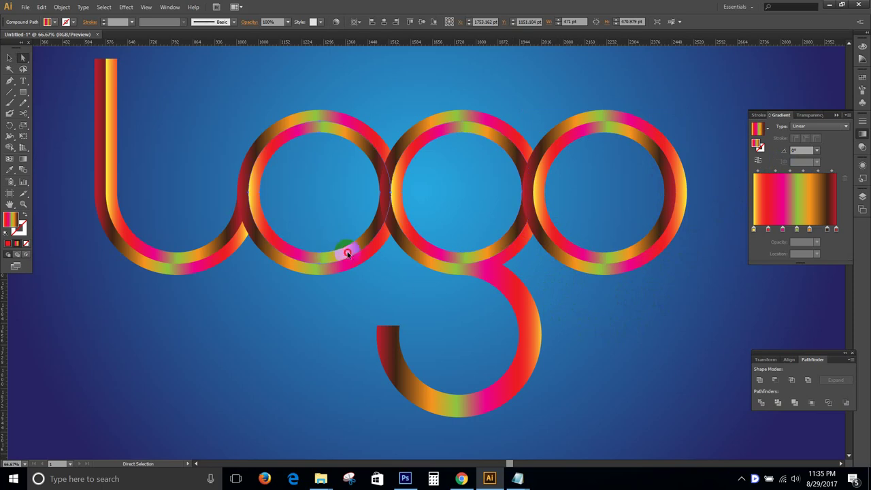
{"action": "left_click", "coordinate": [515, 301]}
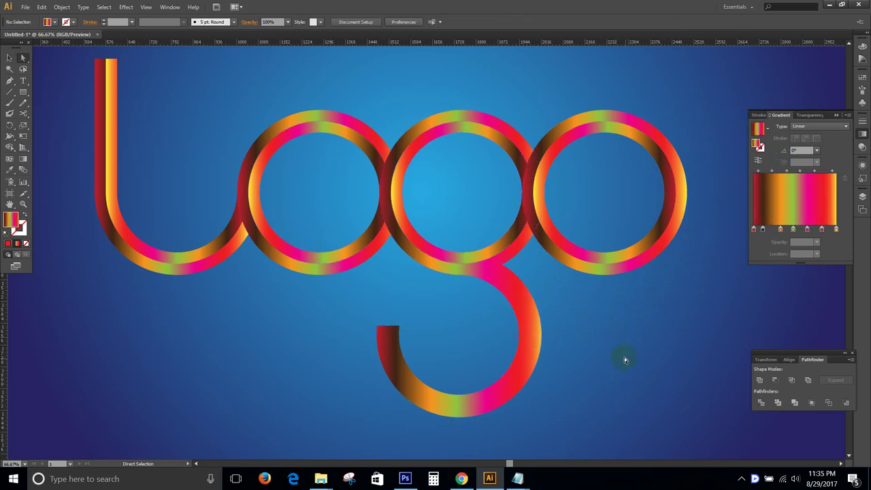
- Shrink all the logo pieces about their centre and place them mid-artboard
{"action": "key", "text": "v"}
{"action": "key", "text": "ctrl+a"}
{"action": "key", "text": "ctrl+minus"}
{"action": "key", "text": "ctrl+minus"}
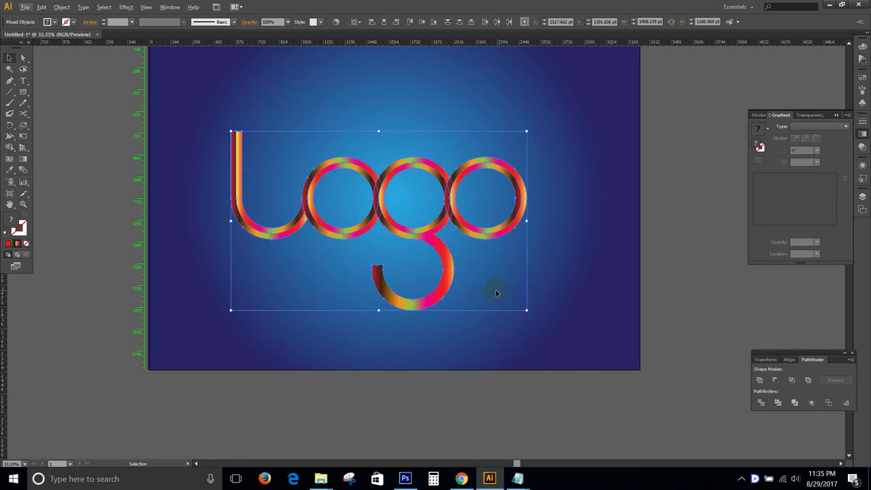
{"action": "left_click_drag", "start_coordinate": [526, 310], "coordinate": [474, 278]}
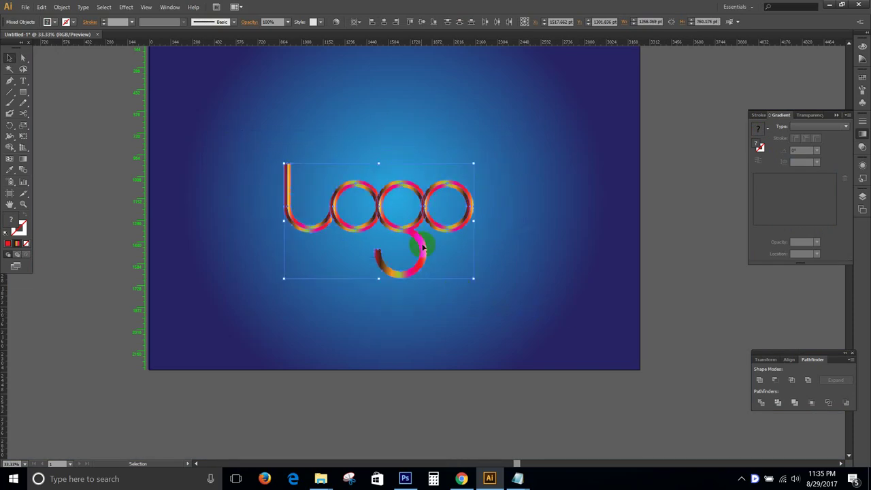
{"action": "mouse_move", "coordinate": [409, 227]}
{"action": "left_mouse_down"}
{"action": "mouse_move", "coordinate": [426, 210]}
{"action": "mouse_move", "coordinate": [442, 211]}
{"action": "left_mouse_up"}
{"action": "left_click", "coordinate": [516, 310]}
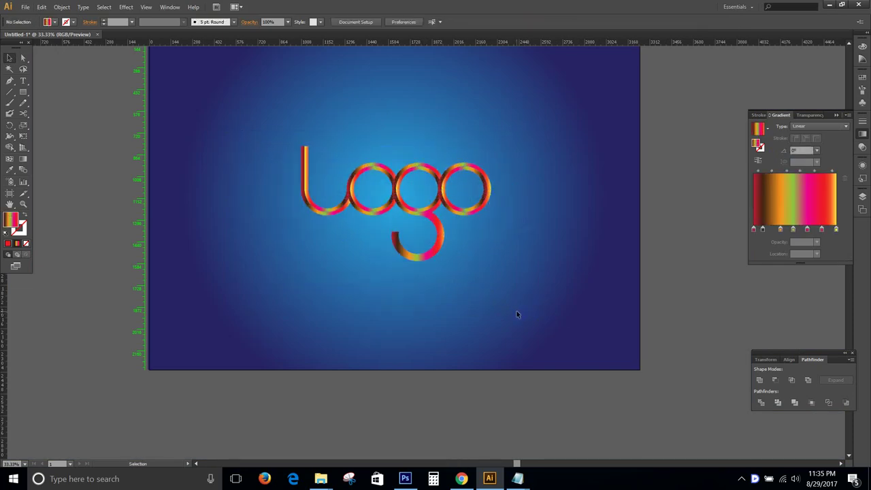
- Enlarge the whole logo slightly about its centre, then deselect
{"action": "key", "text": "ctrl+plus"}
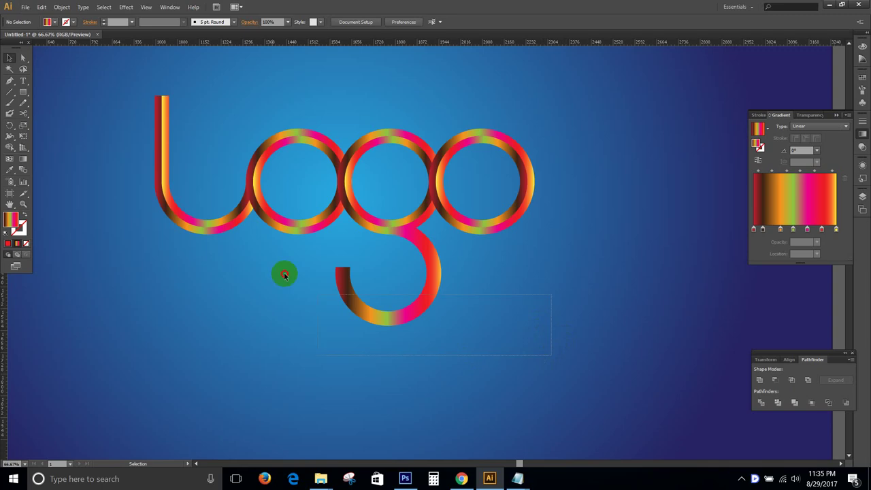
{"action": "left_click", "coordinate": [263, 140]}
{"action": "left_click_drag", "start_coordinate": [534, 325], "coordinate": [576, 352]}
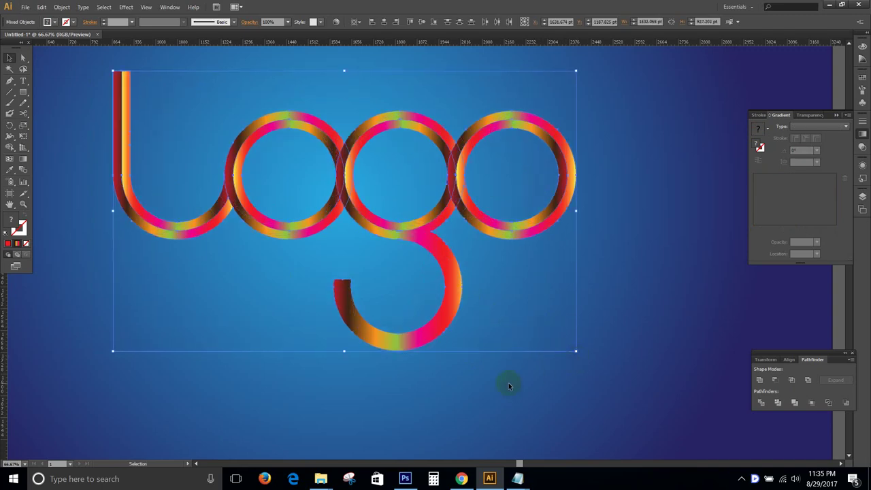
{"action": "left_click", "coordinate": [441, 383]}
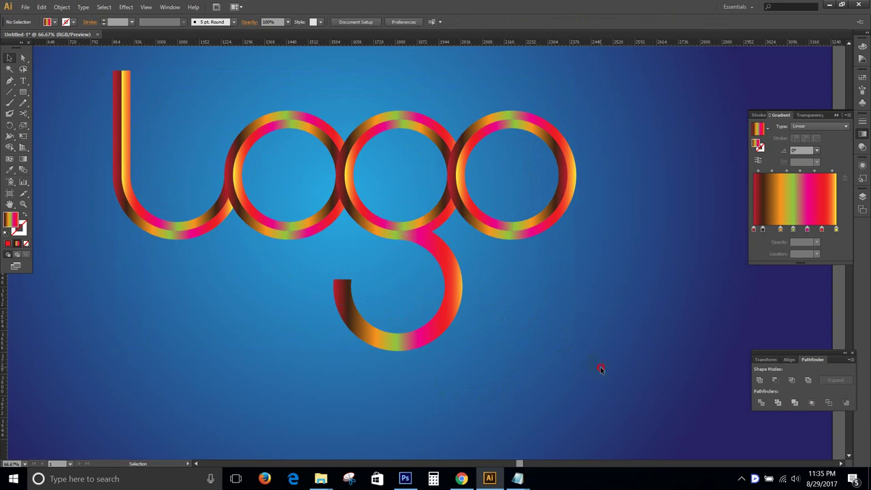
- Make a test copy of the logo below the original, then delete it
{"action": "left_click_drag", "start_coordinate": [600, 367], "coordinate": [101, 84]}
{"action": "key", "text": "ctrl+minus"}
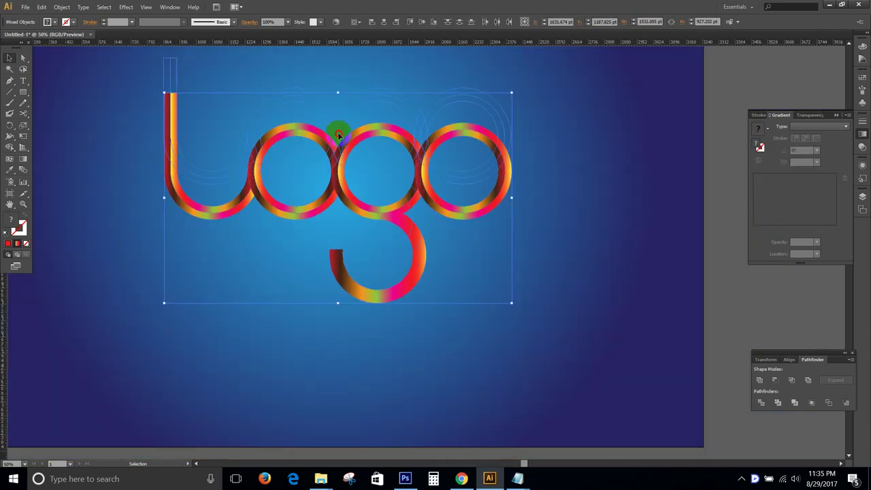
{"action": "left_click_drag", "start_coordinate": [338, 125], "coordinate": [369, 334], "text": "alt"}
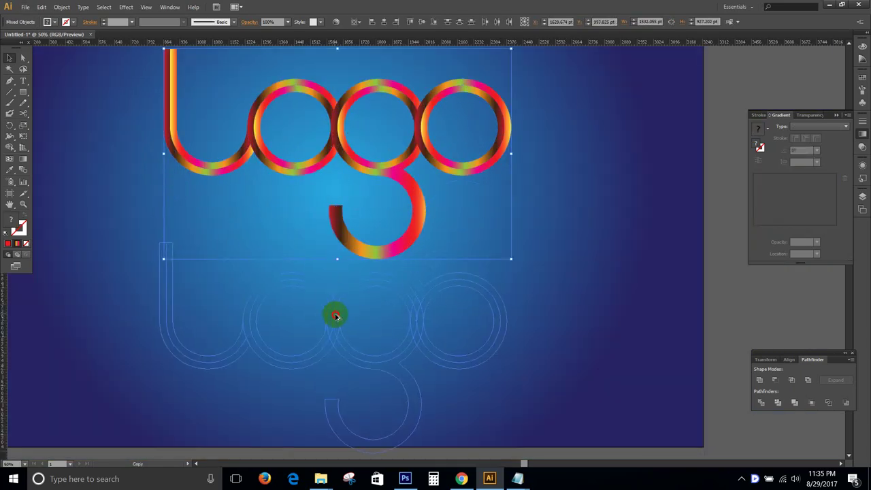
{"action": "scroll", "coordinate": [424, 297], "scroll_direction": "down", "scroll_amount": 3}
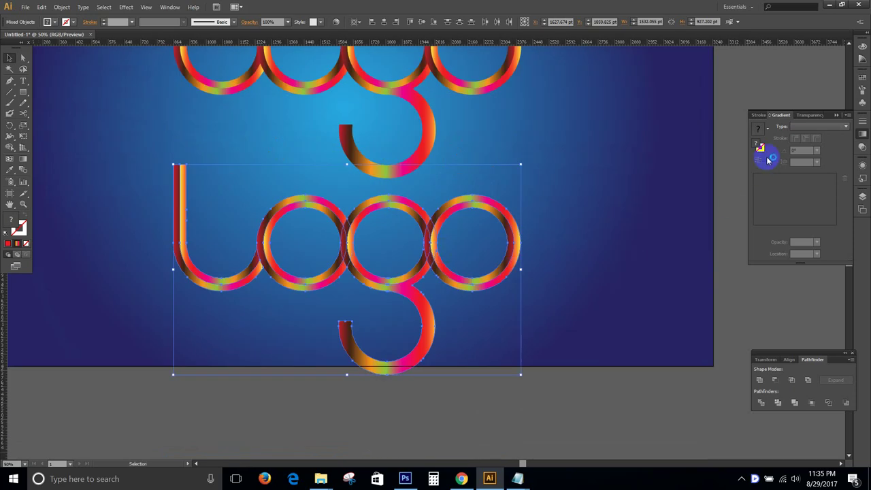
{"action": "left_click_drag", "start_coordinate": [426, 262], "coordinate": [428, 252]}
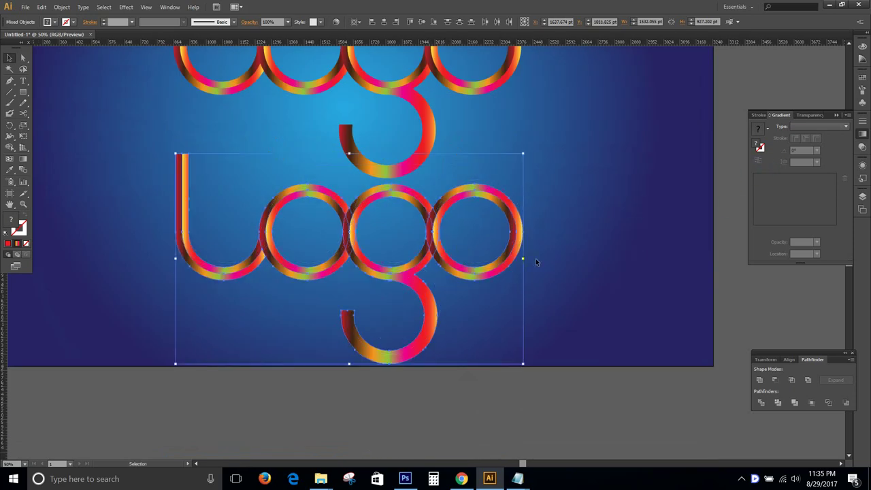
{"action": "key", "text": "a"}
{"action": "key", "text": "ctrl+z"}
{"action": "key", "text": "Delete"}
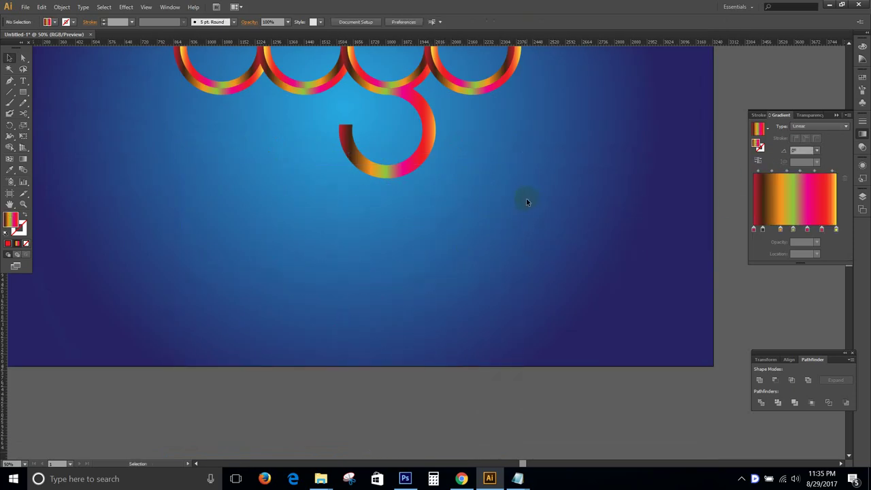
{"action": "scroll", "coordinate": [546, 321], "scroll_direction": "up", "scroll_amount": 5}
- Scale the logo up slightly and align it to horizontal and vertical centre
{"action": "left_click", "coordinate": [404, 176]}
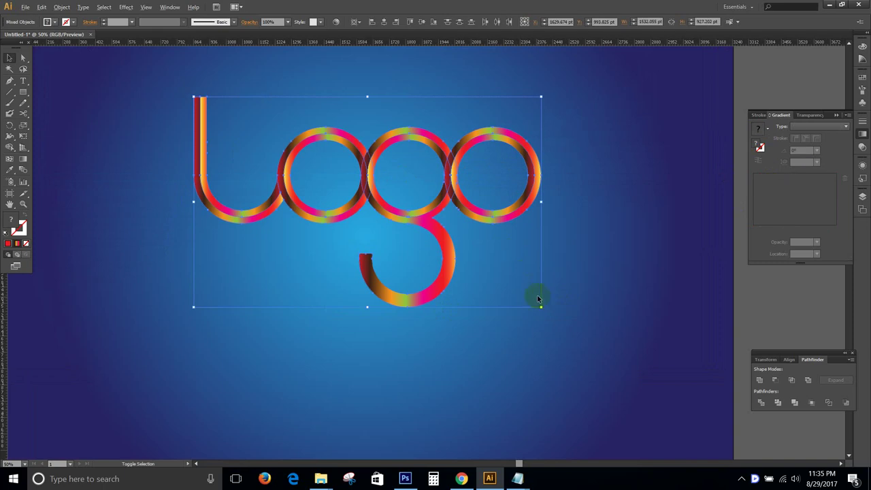
{"action": "left_click_drag", "start_coordinate": [538, 307], "coordinate": [553, 314]}
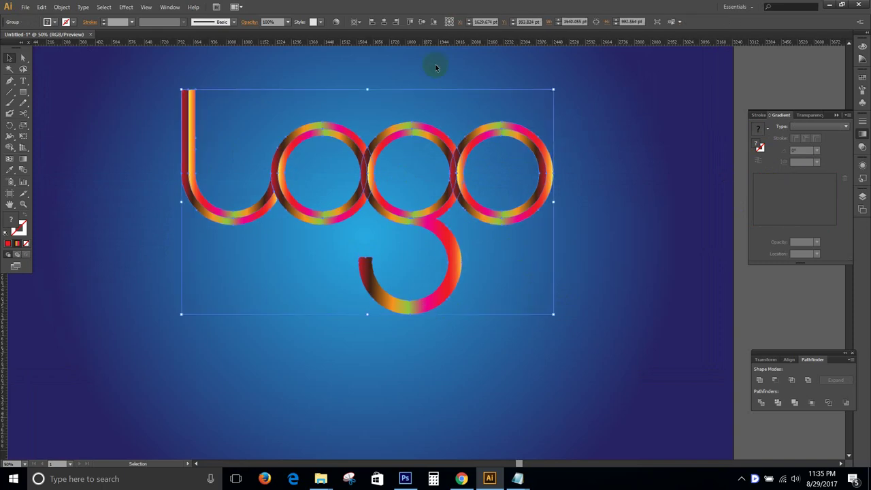
{"action": "left_click", "coordinate": [383, 21]}
{"action": "left_click", "coordinate": [421, 22]}
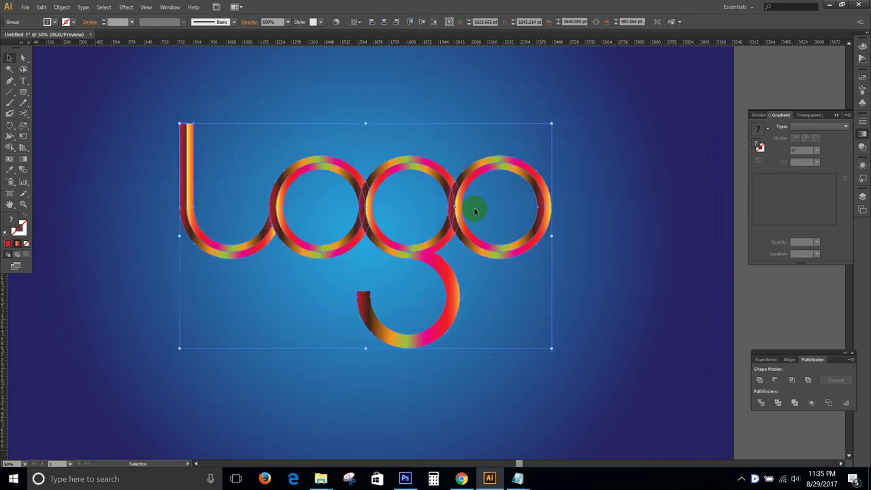
- Deselect, then reselect the whole logo group
{"action": "scroll", "coordinate": [380, 196], "scroll_direction": "down", "scroll_amount": 1}
{"action": "scroll", "coordinate": [380, 197], "scroll_direction": "down", "scroll_amount": 1}
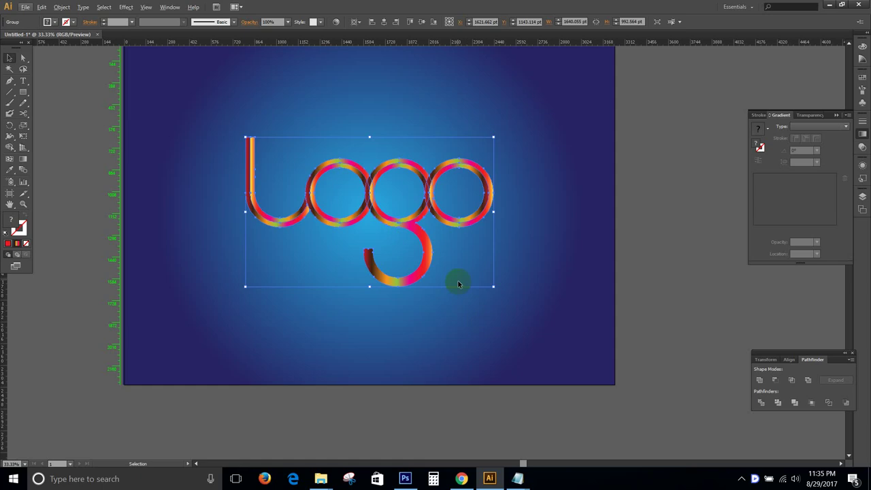
{"action": "left_click", "coordinate": [449, 311]}
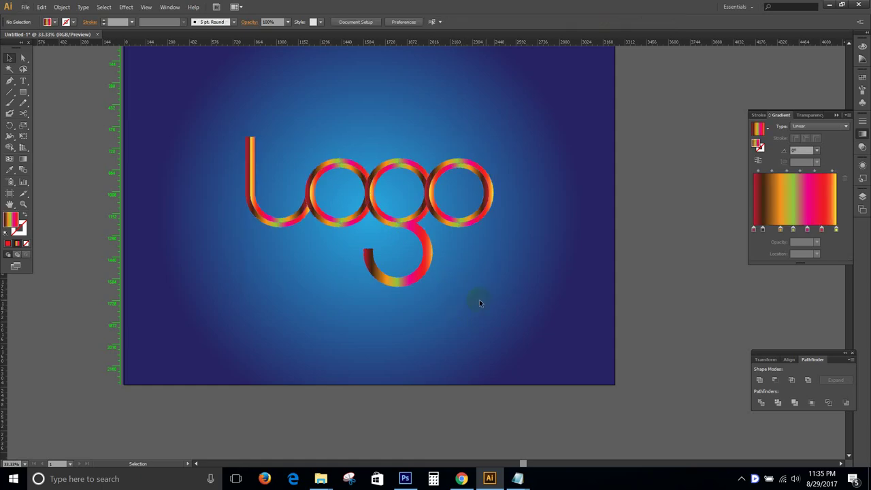
{"action": "left_click_drag", "start_coordinate": [478, 303], "coordinate": [271, 167]}
{"action": "left_click", "coordinate": [503, 270]}
{"action": "left_click_drag", "start_coordinate": [275, 249], "coordinate": [272, 246]}
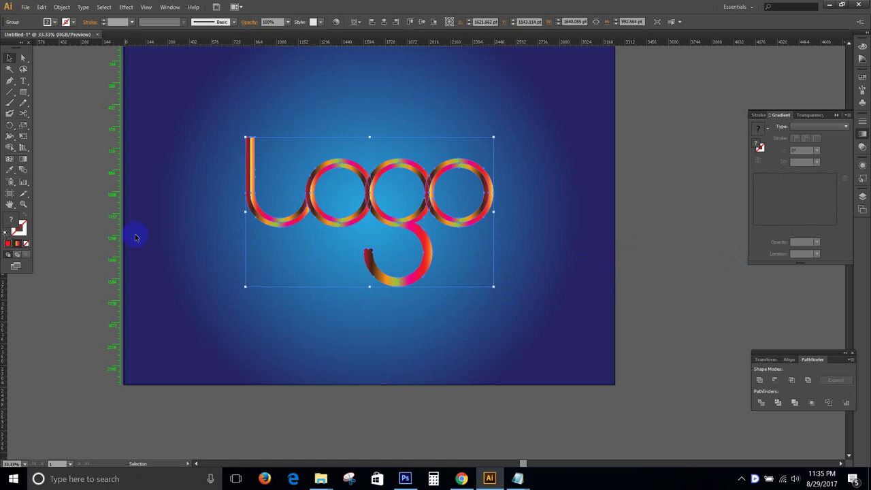
- Apply the Orange, Yellow gradient preset to the logo stroke
{"action": "left_click", "coordinate": [17, 244]}
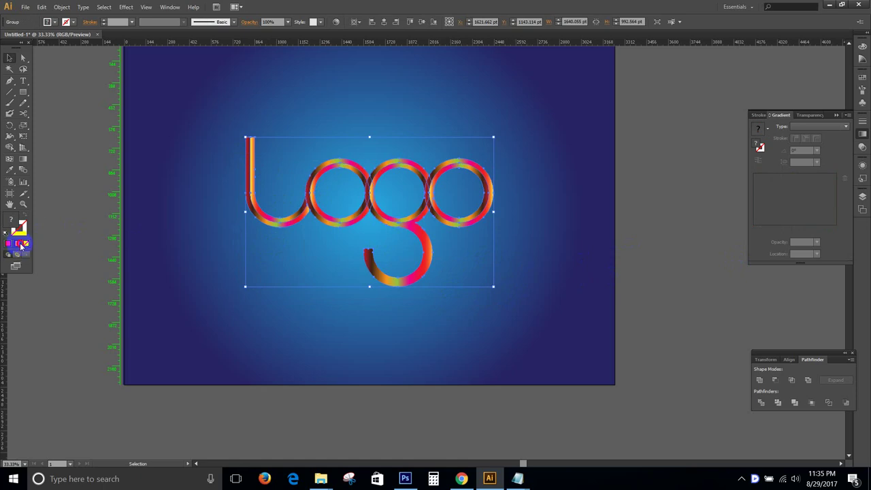
{"action": "left_click", "coordinate": [17, 245]}
{"action": "left_click", "coordinate": [8, 243]}
{"action": "left_click", "coordinate": [17, 244]}
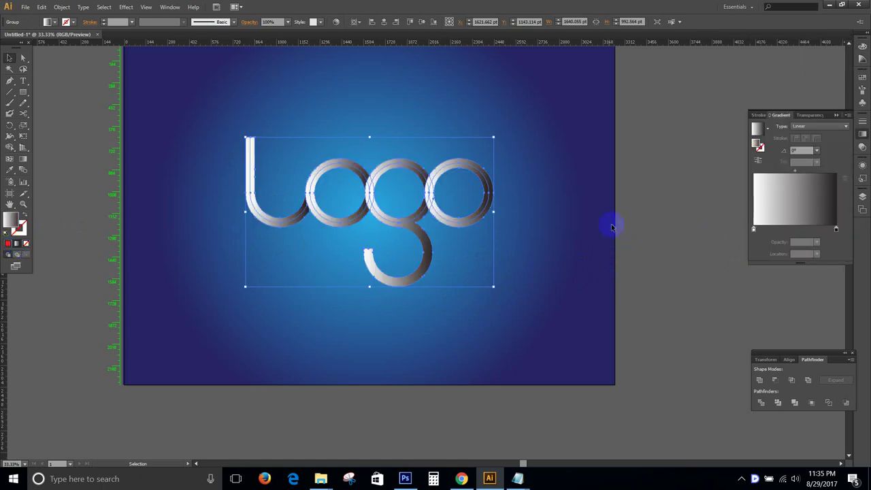
{"action": "left_click", "coordinate": [766, 129]}
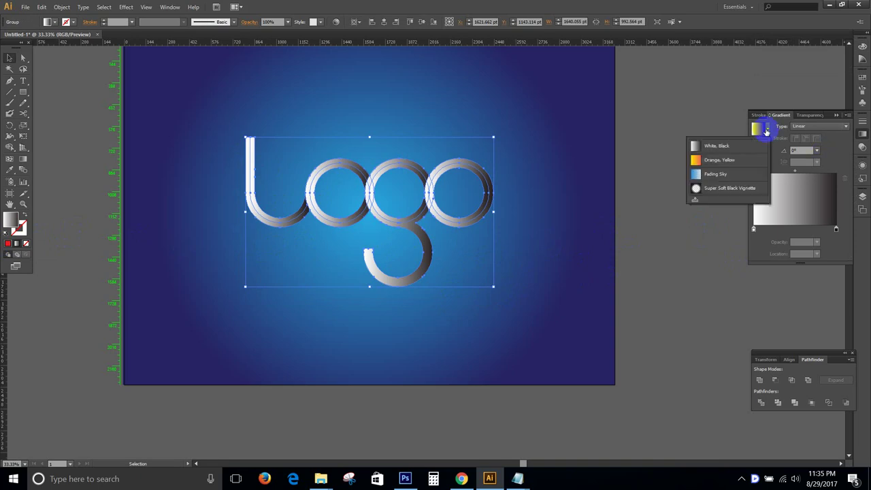
{"action": "left_click", "coordinate": [721, 160]}
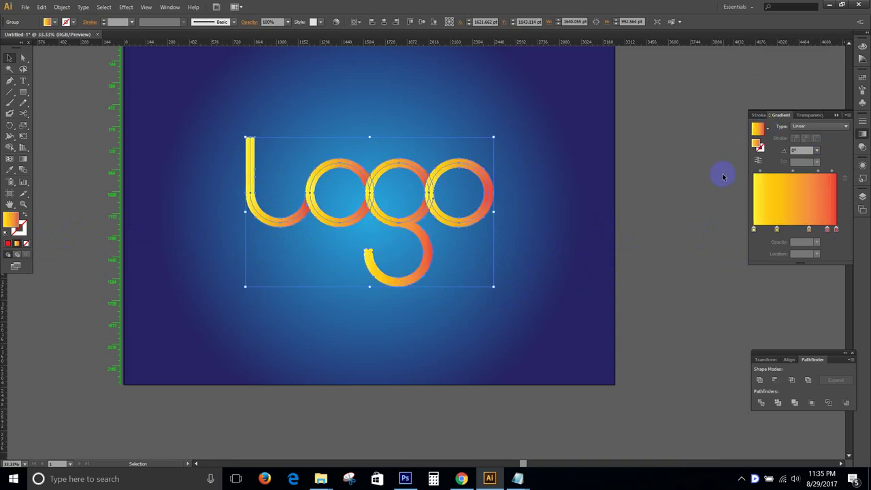
- Recolour the first three gradient stops red, dark navy and green
{"action": "left_click", "coordinate": [754, 230]}
{"action": "double_click", "coordinate": [753, 231]}
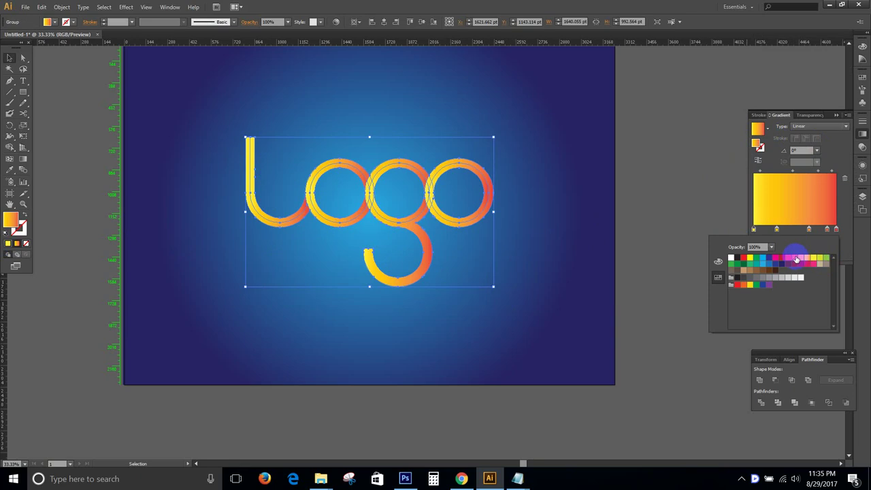
{"action": "left_click", "coordinate": [785, 259]}
{"action": "left_click", "coordinate": [775, 232]}
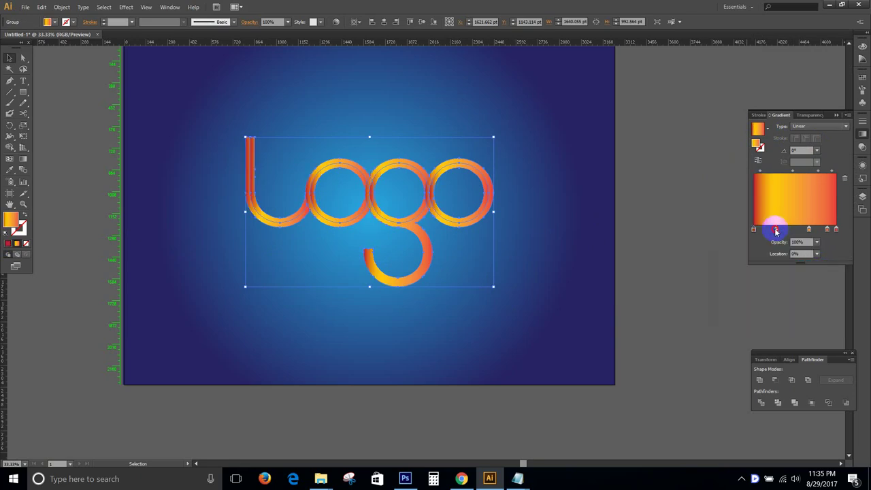
{"action": "double_click", "coordinate": [776, 230]}
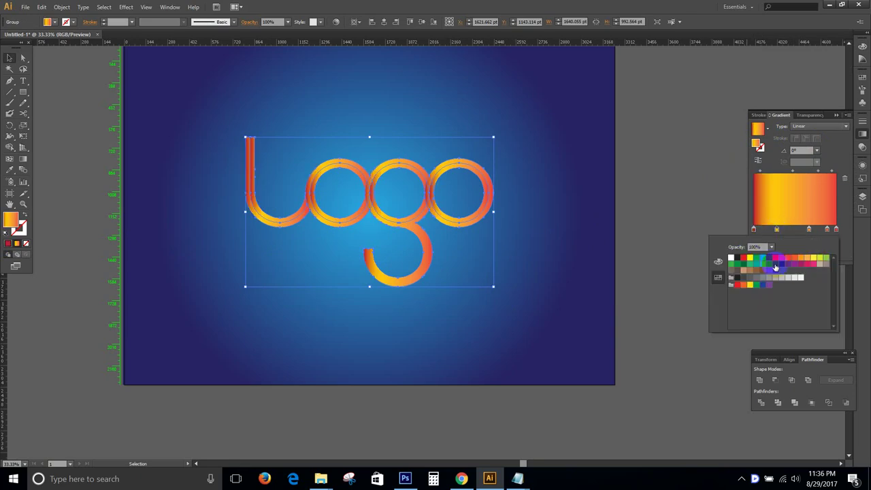
{"action": "left_click", "coordinate": [781, 265]}
{"action": "left_click", "coordinate": [808, 230]}
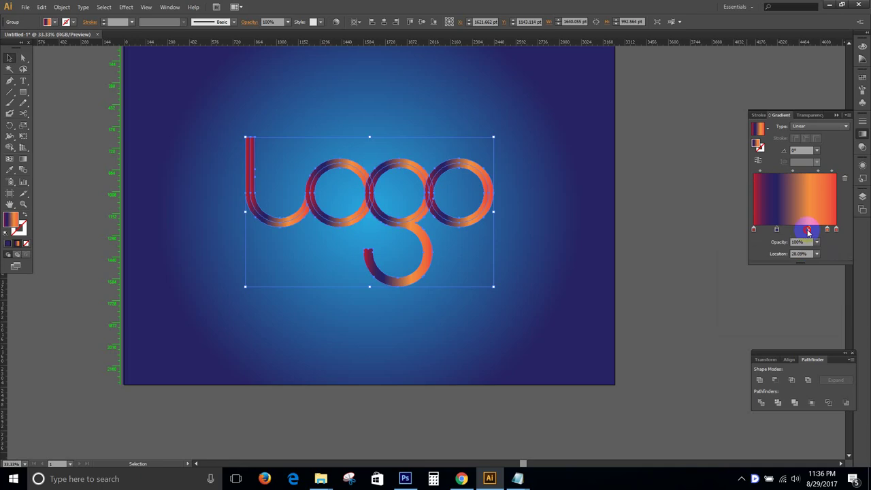
{"action": "double_click", "coordinate": [808, 230]}
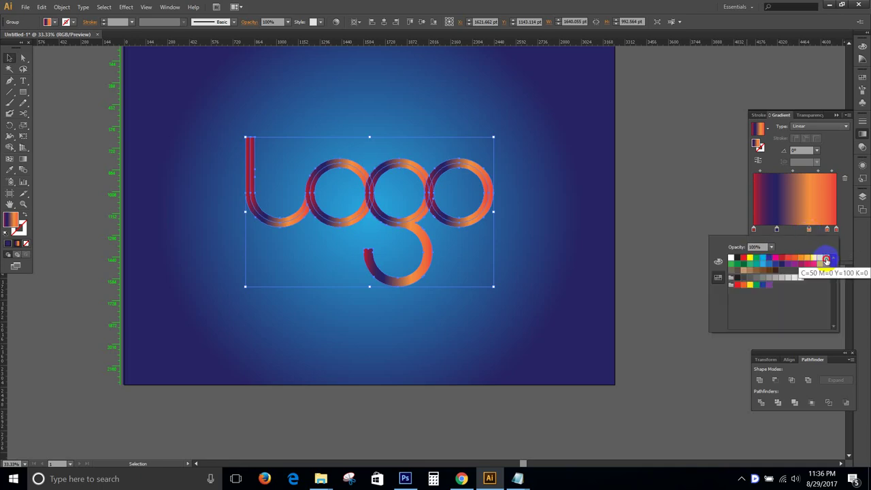
{"action": "left_click", "coordinate": [824, 267]}
- Make the fourth gradient stop pink and recolour the rightmost stop
{"action": "left_click", "coordinate": [829, 230]}
{"action": "double_click", "coordinate": [828, 230]}
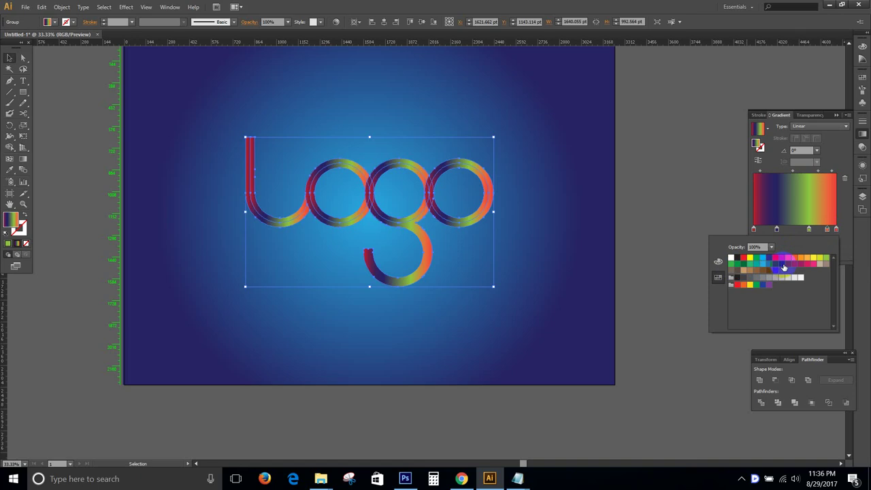
{"action": "left_click", "coordinate": [812, 263]}
{"action": "left_click", "coordinate": [836, 230]}
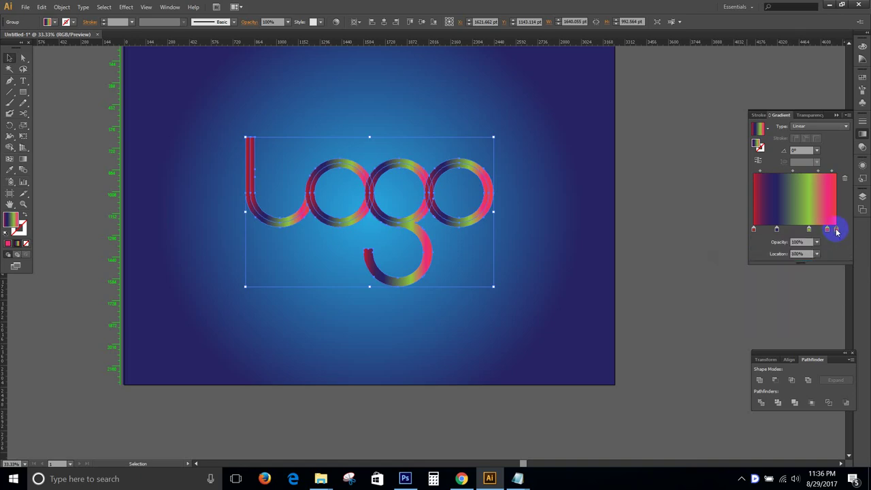
{"action": "double_click", "coordinate": [837, 229]}
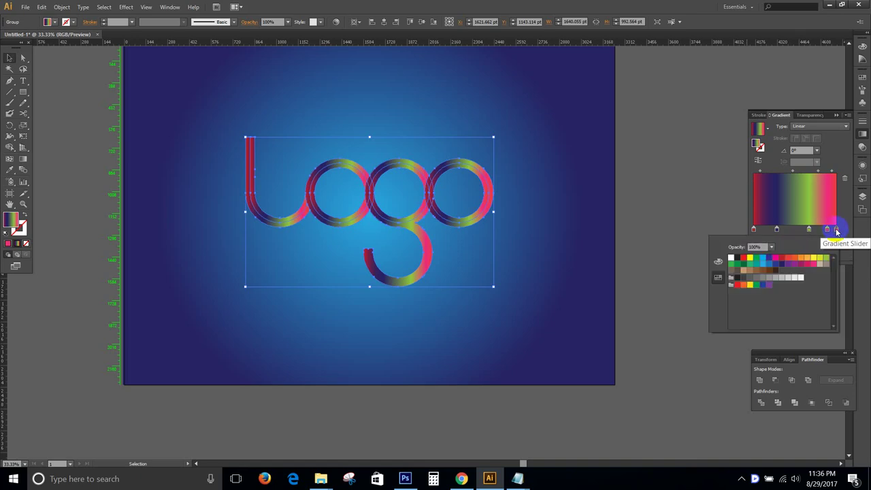
{"action": "left_click", "coordinate": [776, 259]}
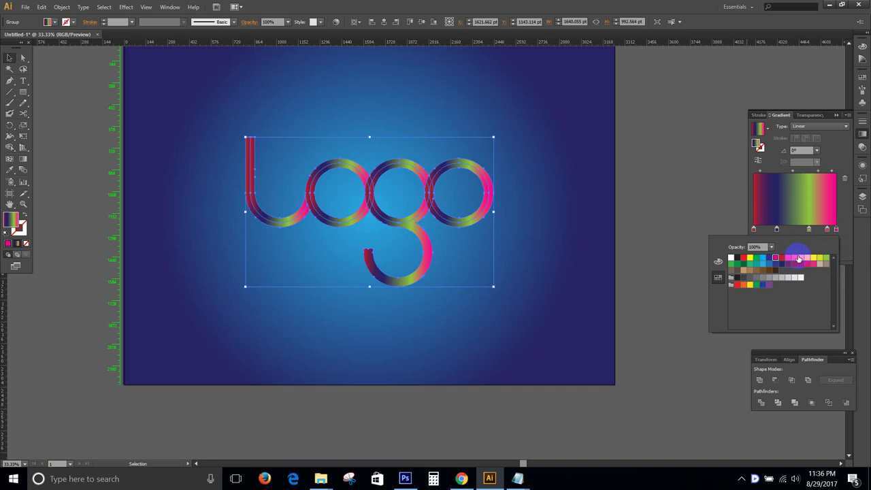
{"action": "left_click", "coordinate": [799, 257]}
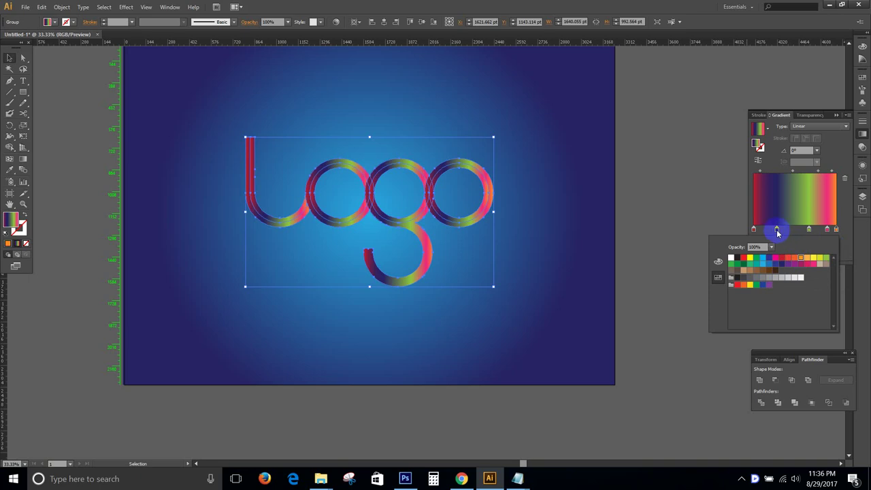
- Add a new orange gradient stop at 40.39%
{"action": "left_click", "coordinate": [777, 230]}
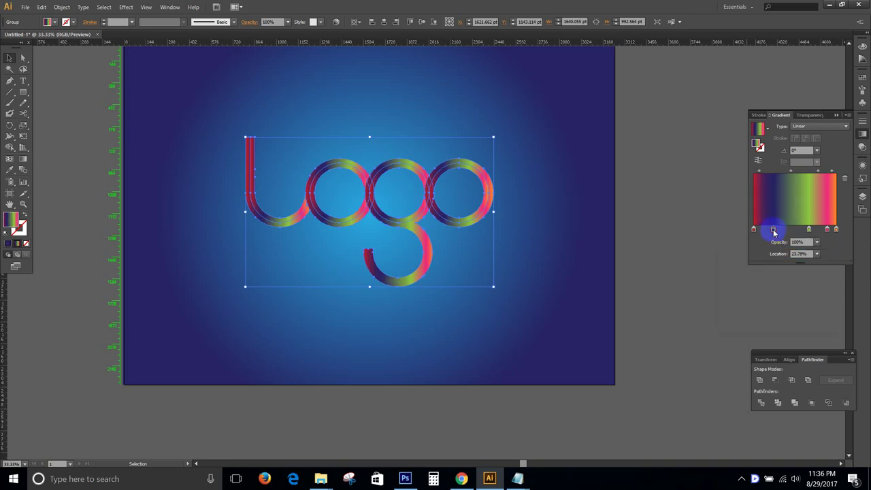
{"action": "left_click_drag", "start_coordinate": [773, 233], "coordinate": [788, 233]}
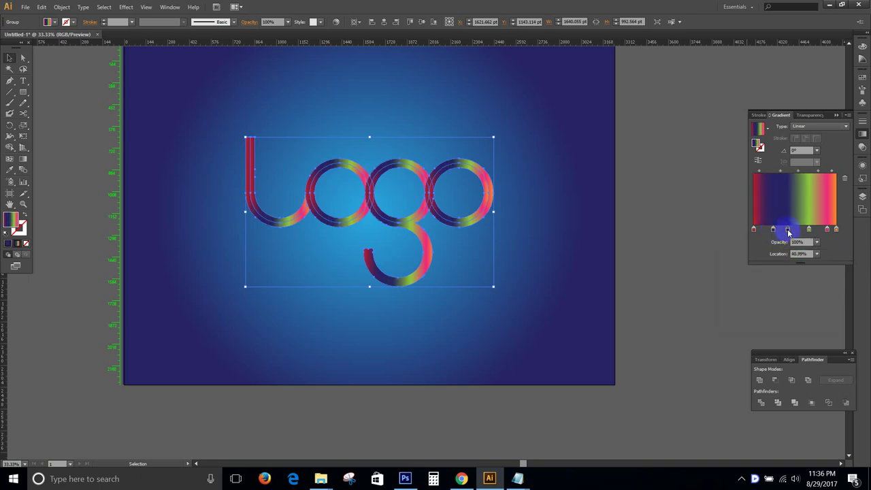
{"action": "double_click", "coordinate": [788, 230]}
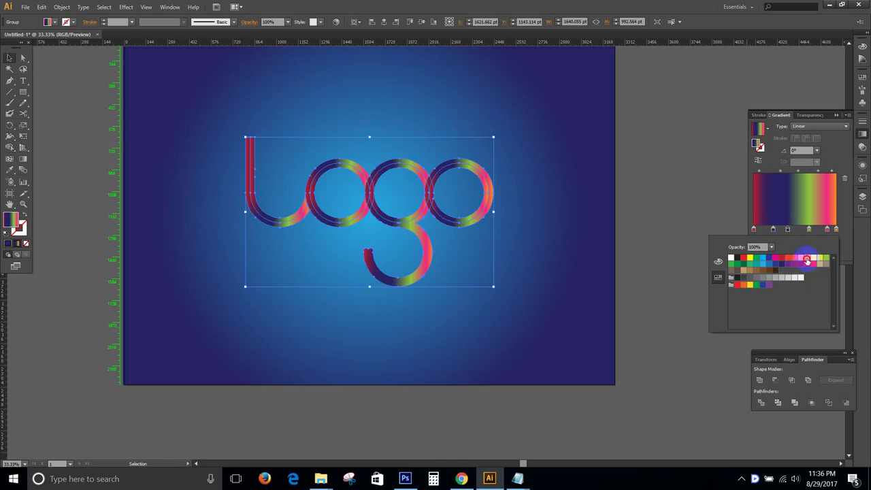
{"action": "left_click", "coordinate": [805, 259]}
{"action": "left_click", "coordinate": [801, 260]}
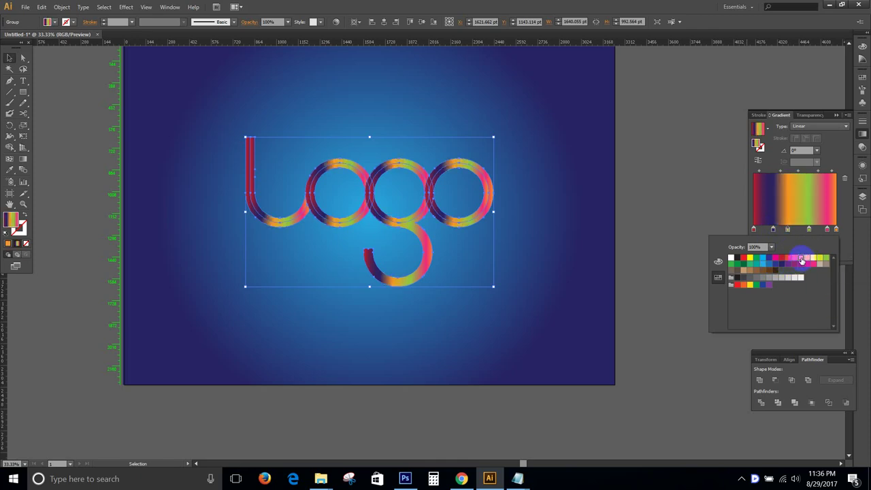
- Make the stop at 40.99% yellow and the first stop red
{"action": "left_click", "coordinate": [773, 230]}
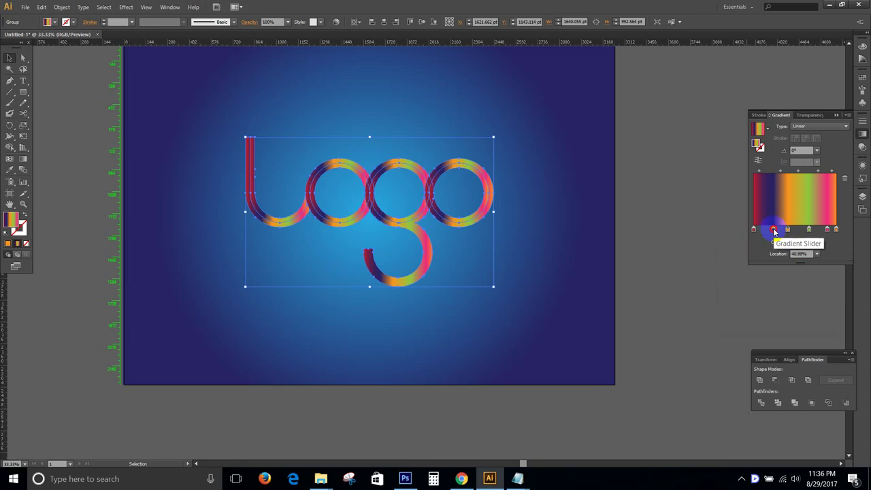
{"action": "double_click", "coordinate": [773, 230]}
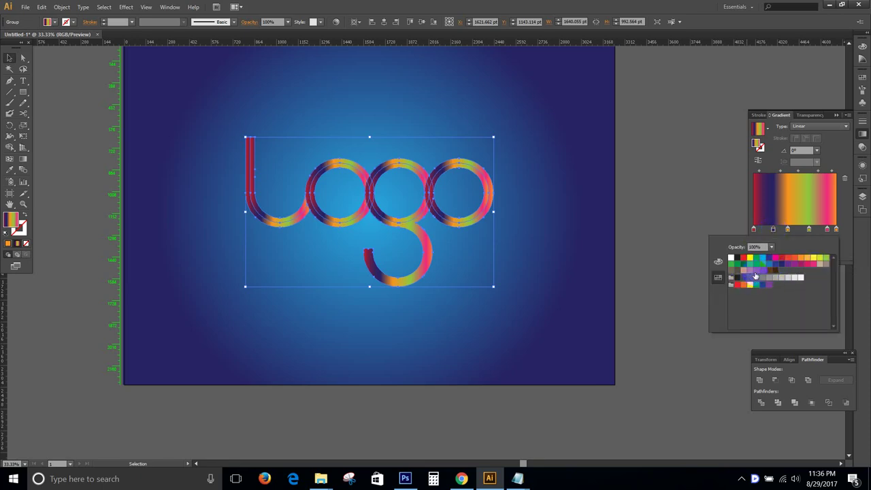
{"action": "left_click", "coordinate": [750, 258]}
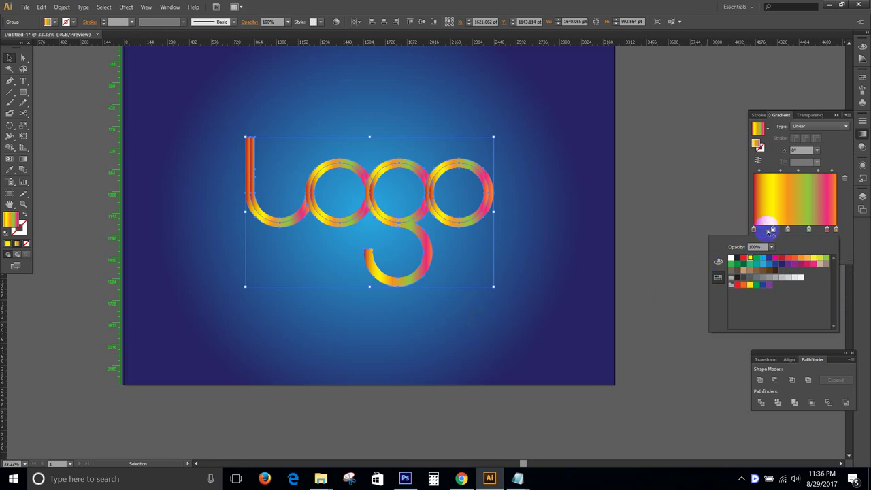
{"action": "double_click", "coordinate": [753, 230]}
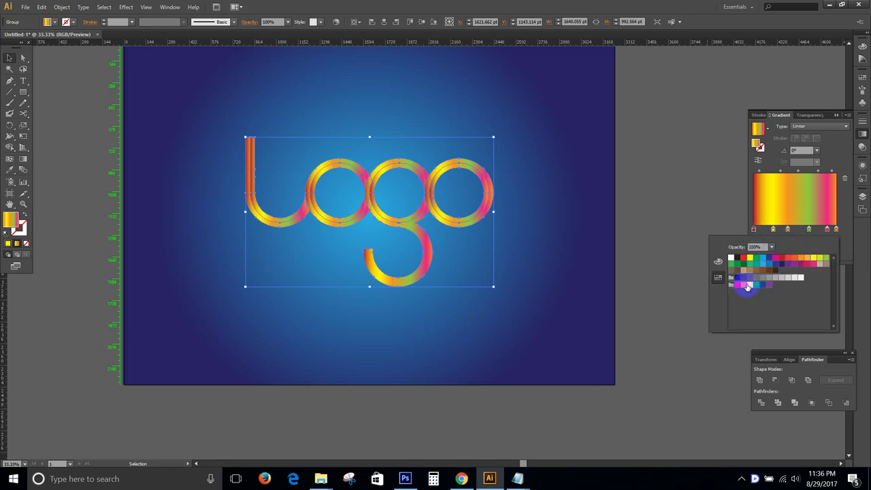
{"action": "left_click", "coordinate": [735, 285]}
{"action": "left_click", "coordinate": [493, 285]}
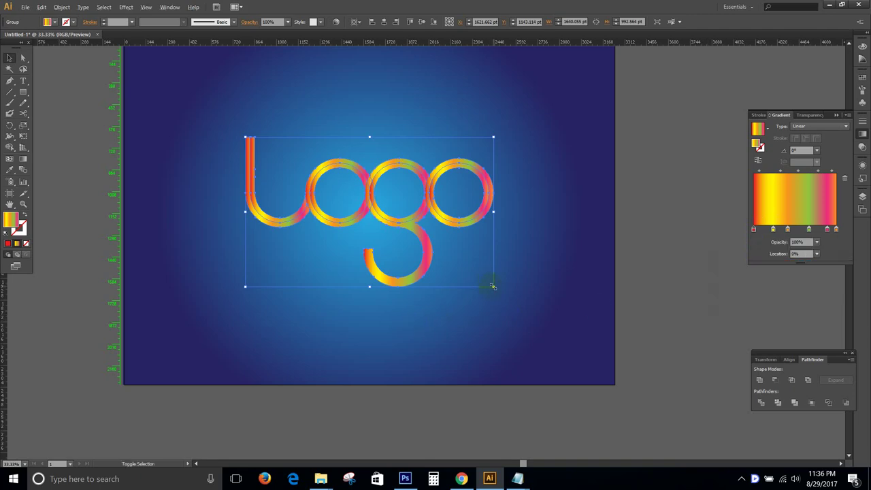
{"action": "left_click", "coordinate": [503, 318]}
- Reselect the logo group and bring up the first gradient stop's colours
{"action": "scroll", "coordinate": [439, 166], "scroll_direction": "up", "scroll_amount": 1}
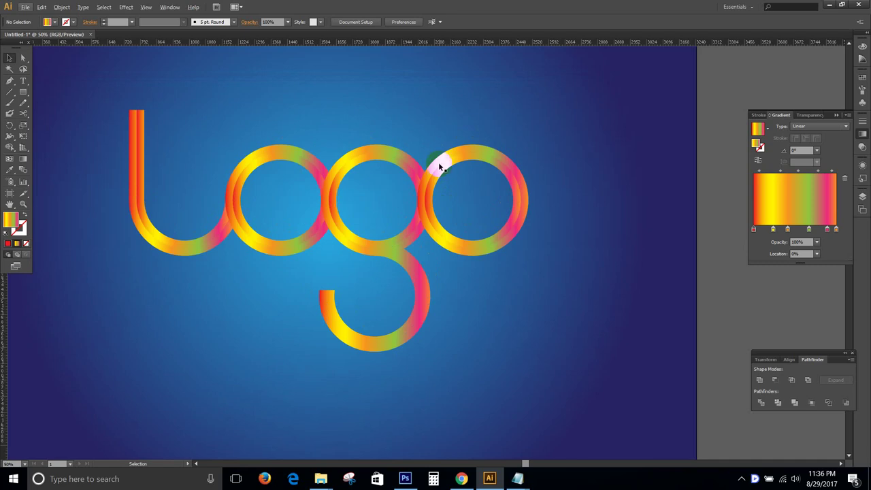
{"action": "left_click", "coordinate": [743, 478]}
{"action": "left_click", "coordinate": [741, 469]}
{"action": "key", "text": "ctrl+a"}
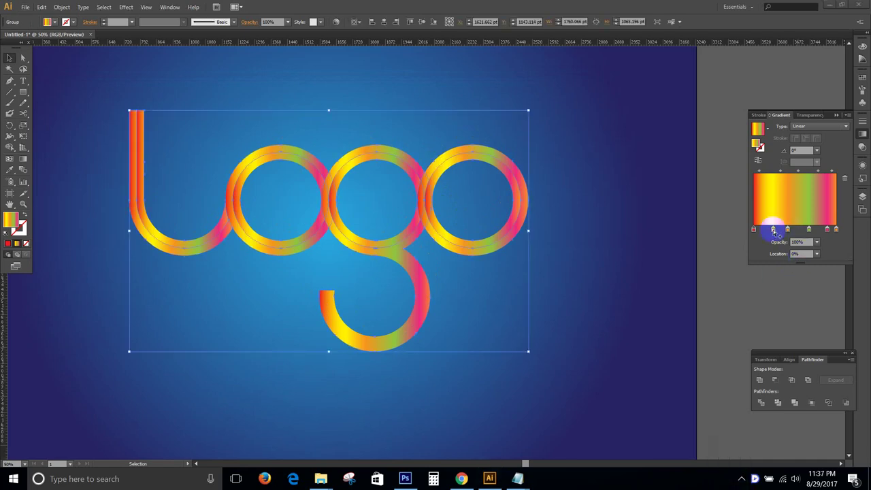
{"action": "left_click", "coordinate": [753, 230]}
{"action": "double_click", "coordinate": [754, 229]}
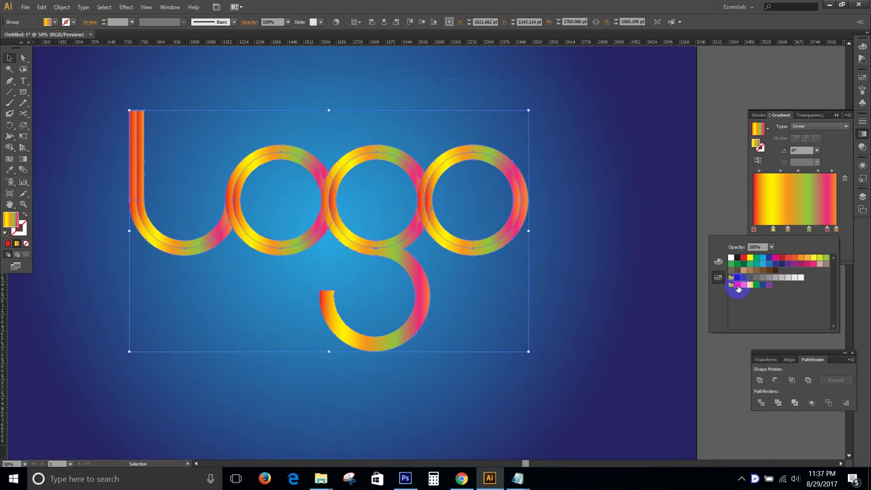
- Move the second gradient stop to 40.99% and make the third stop red
{"action": "left_click", "coordinate": [773, 230]}
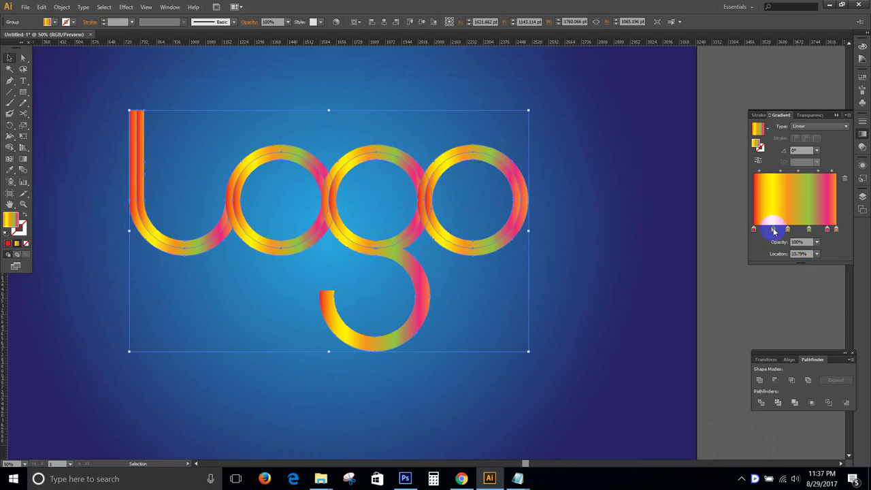
{"action": "double_click", "coordinate": [774, 230]}
{"action": "left_click_drag", "start_coordinate": [774, 230], "coordinate": [788, 230]}
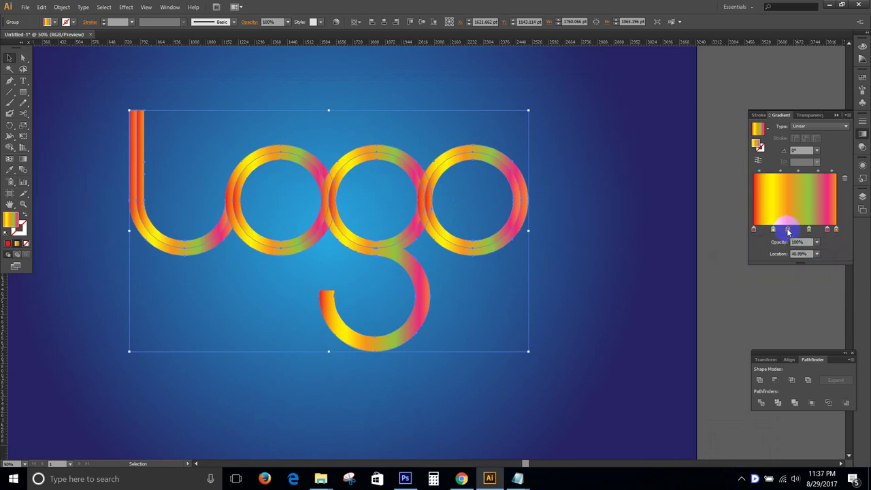
{"action": "double_click", "coordinate": [788, 230]}
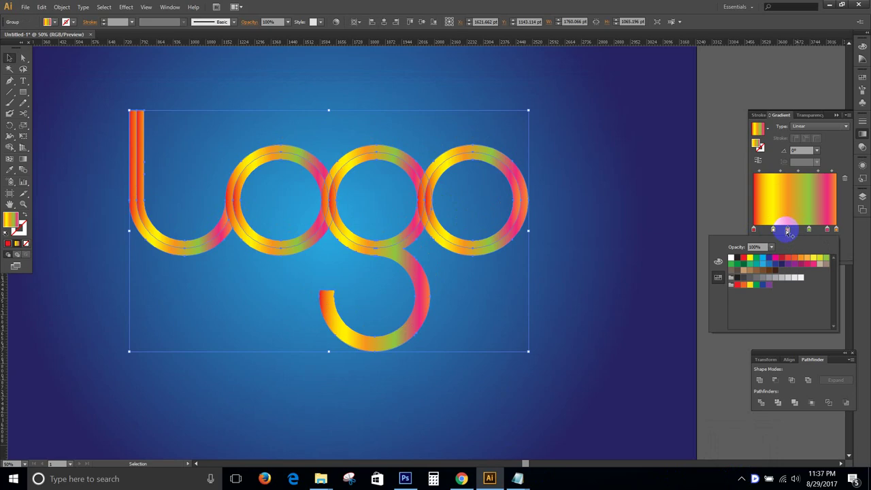
{"action": "left_click", "coordinate": [737, 285]}
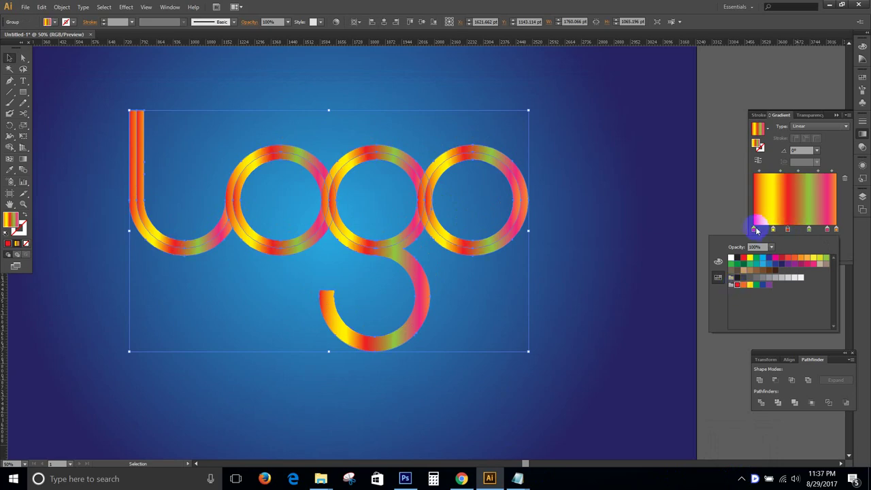
- Slightly adjust the first stop's colour, then bring up the next stop's colours
{"action": "left_click", "coordinate": [755, 230]}
{"action": "double_click", "coordinate": [753, 232]}
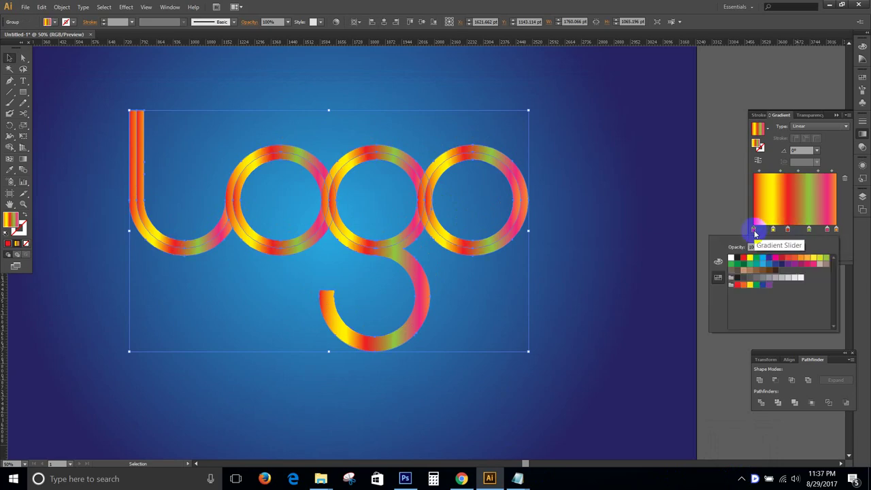
{"action": "left_click", "coordinate": [796, 259]}
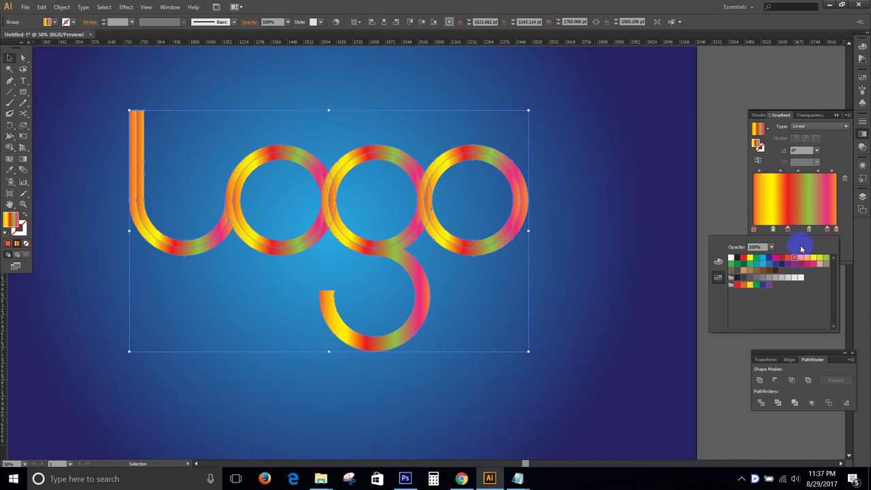
{"action": "left_click", "coordinate": [809, 231]}
{"action": "double_click", "coordinate": [809, 231]}
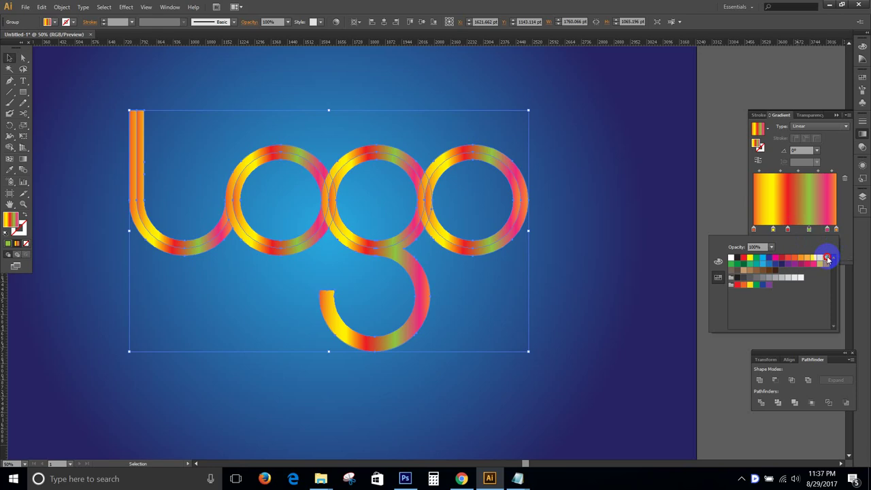
- Make the gradient stop a pure bright green using RGB values
{"action": "left_click", "coordinate": [719, 261]}
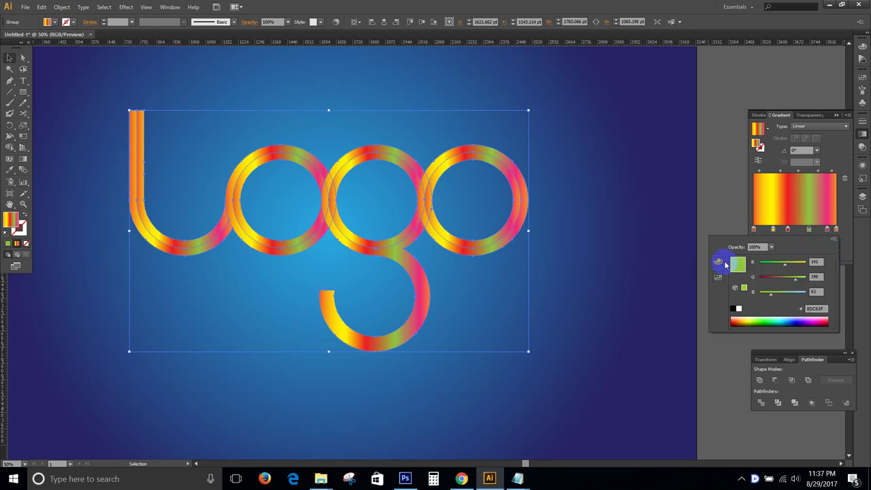
{"action": "left_click", "coordinate": [741, 266]}
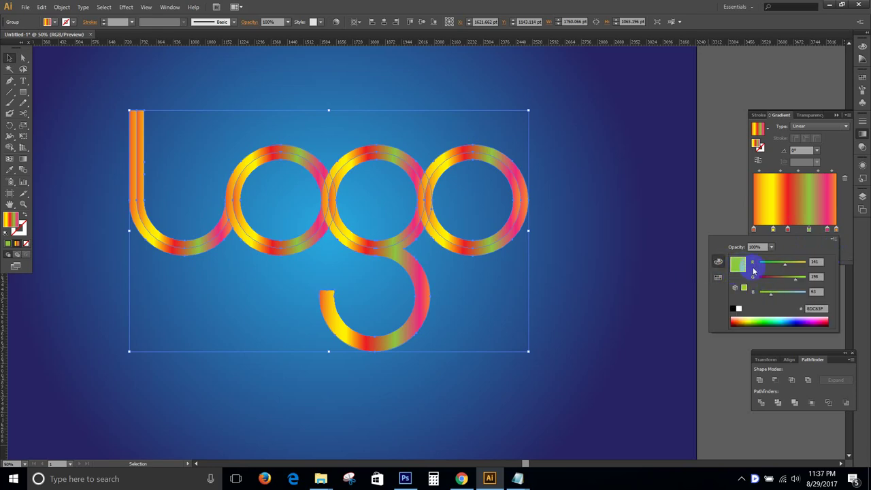
{"action": "left_click_drag", "start_coordinate": [784, 264], "coordinate": [807, 264]}
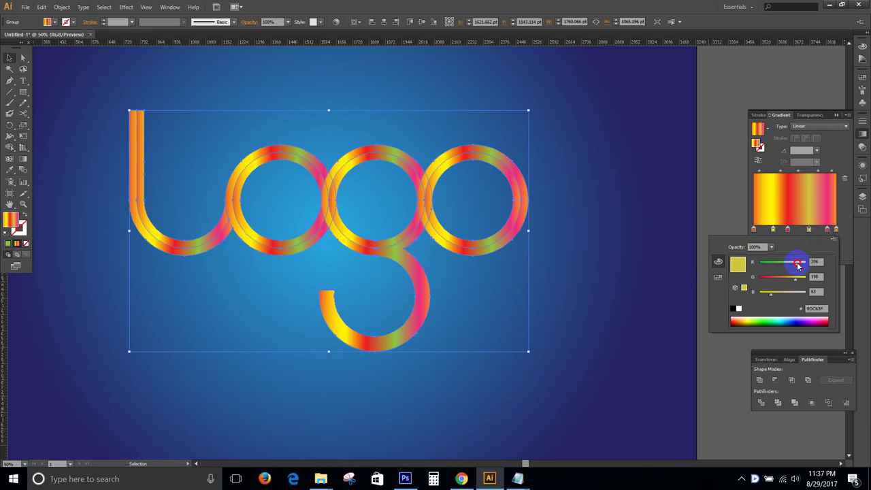
{"action": "left_click", "coordinate": [760, 321]}
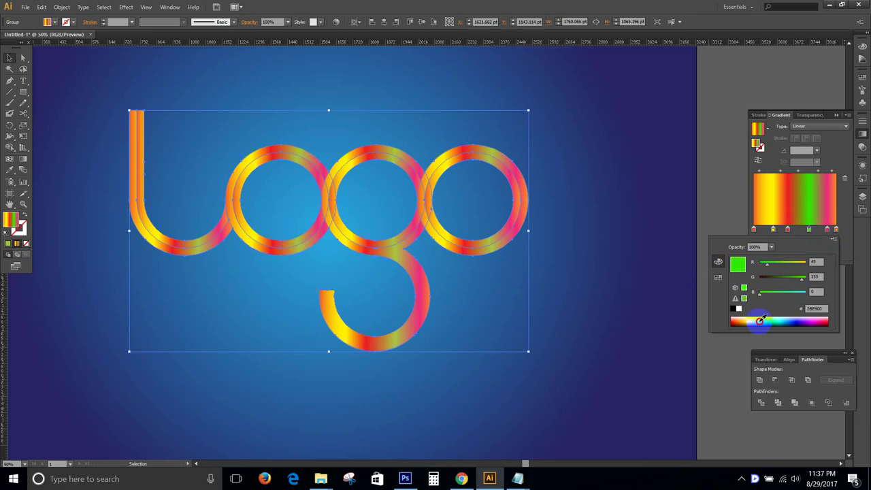
{"action": "left_click_drag", "start_coordinate": [760, 320], "coordinate": [762, 320]}
{"action": "left_click_drag", "start_coordinate": [767, 264], "coordinate": [760, 265]}
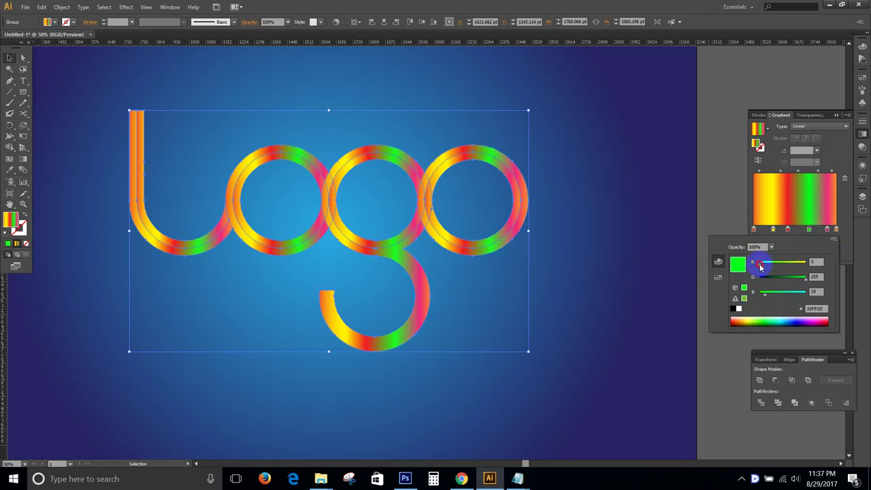
{"action": "left_click", "coordinate": [765, 294]}
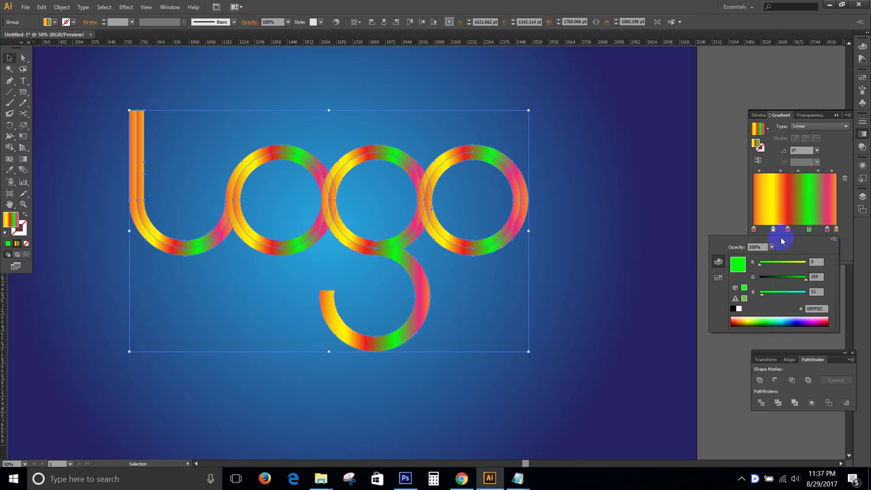
{"action": "left_click", "coordinate": [789, 200]}
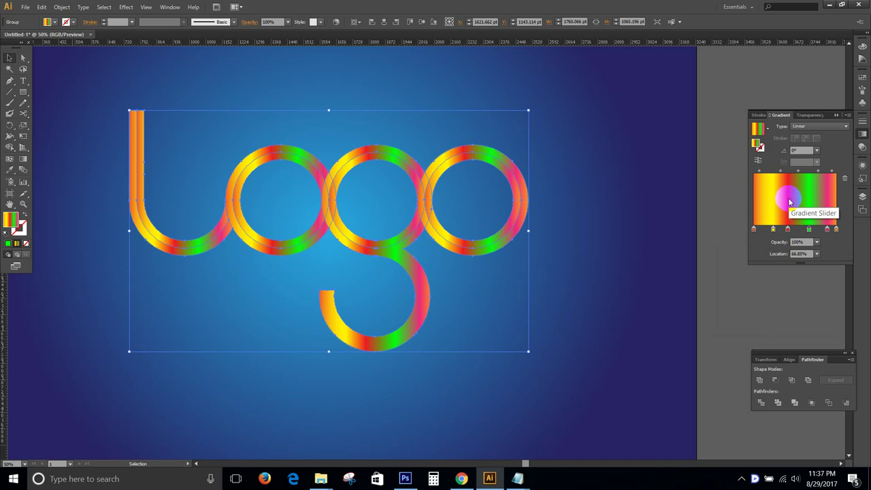
- Move the yellow stop to 15.95% and turn the pink stop a muted printable pink
{"action": "left_click_drag", "start_coordinate": [773, 228], "coordinate": [821, 231]}
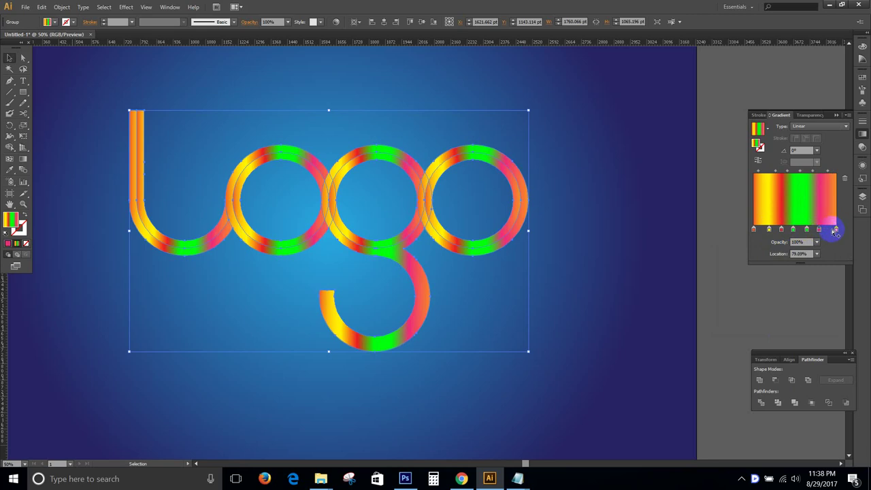
{"action": "double_click", "coordinate": [819, 230]}
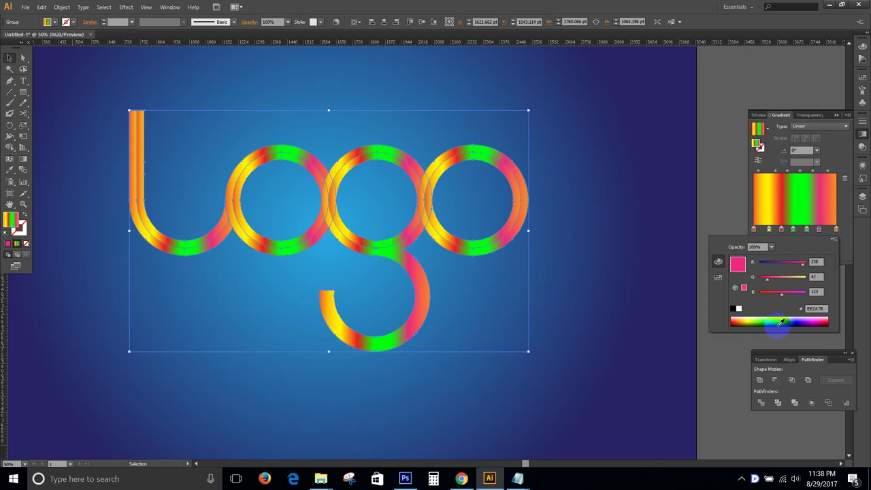
{"action": "left_click", "coordinate": [813, 319]}
{"action": "left_click_drag", "start_coordinate": [812, 317], "coordinate": [817, 318]}
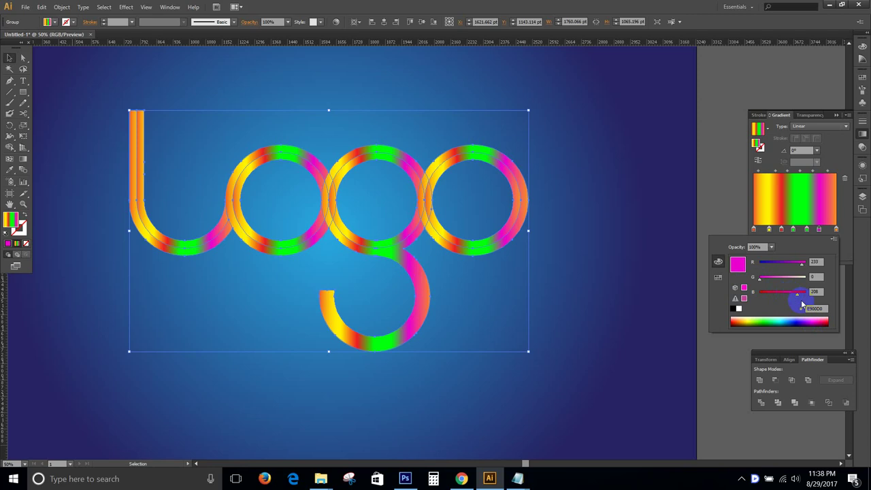
{"action": "left_click_drag", "start_coordinate": [797, 293], "coordinate": [803, 293]}
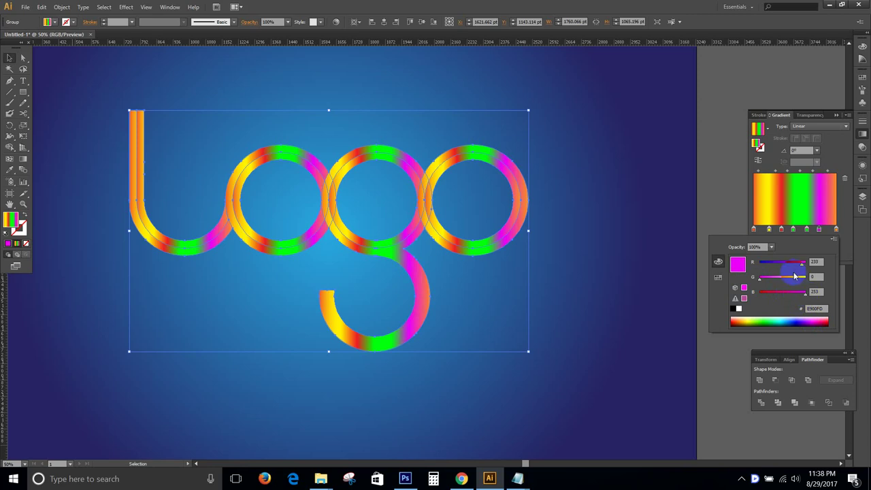
{"action": "left_click_drag", "start_coordinate": [801, 262], "coordinate": [811, 266]}
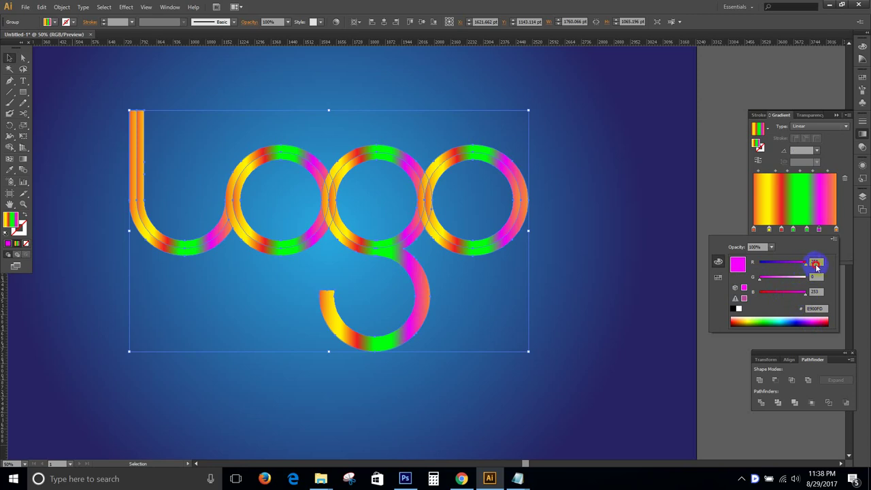
{"action": "left_click", "coordinate": [744, 287]}
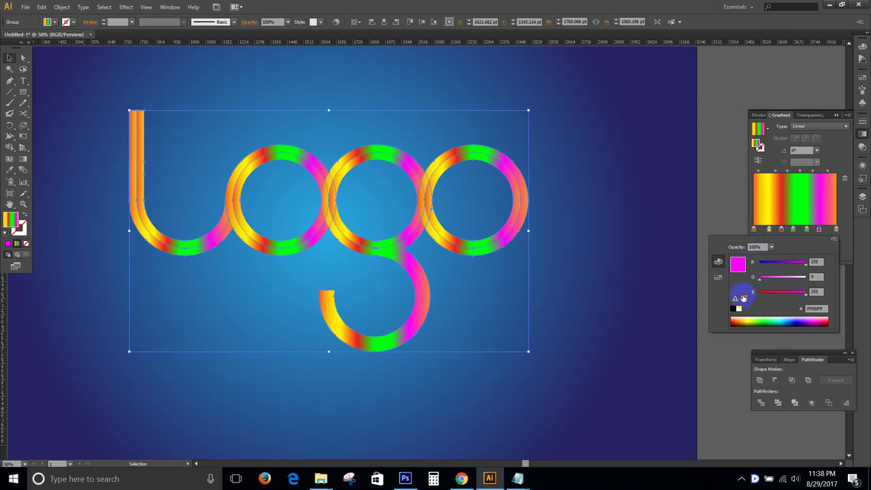
{"action": "left_click", "coordinate": [743, 297]}
{"action": "key", "text": "Return"}
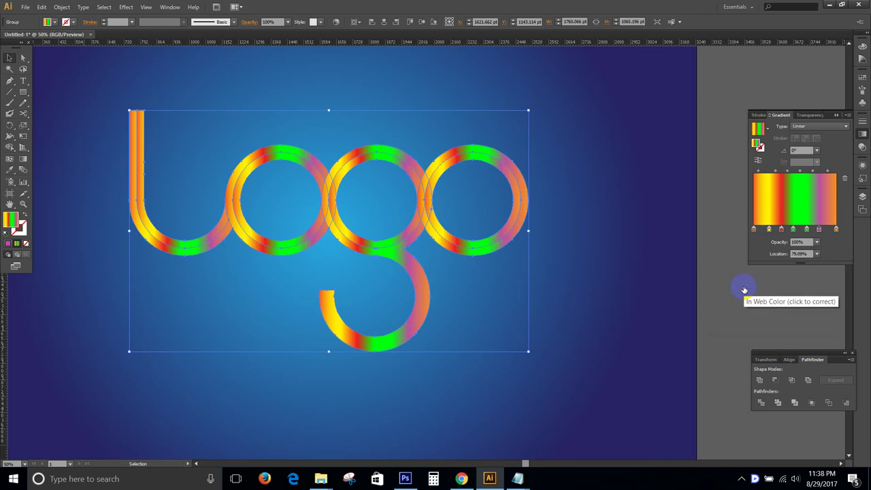
- Recolour the pink gradient stop from the swatches, trying pale pinkish-white tints
{"action": "double_click", "coordinate": [807, 229]}
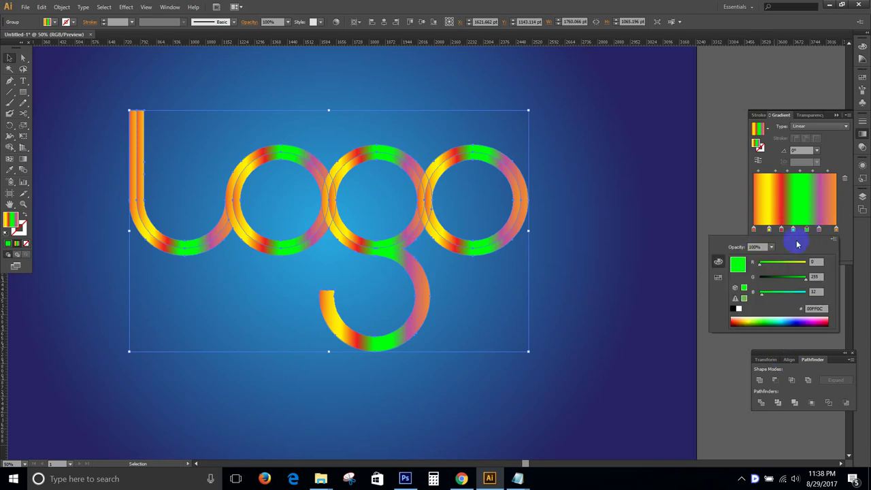
{"action": "left_click", "coordinate": [718, 277]}
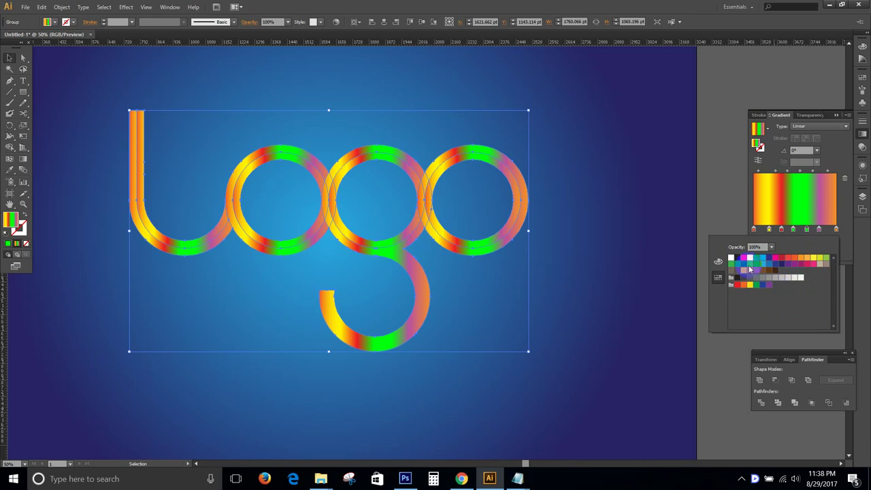
{"action": "left_click", "coordinate": [794, 277]}
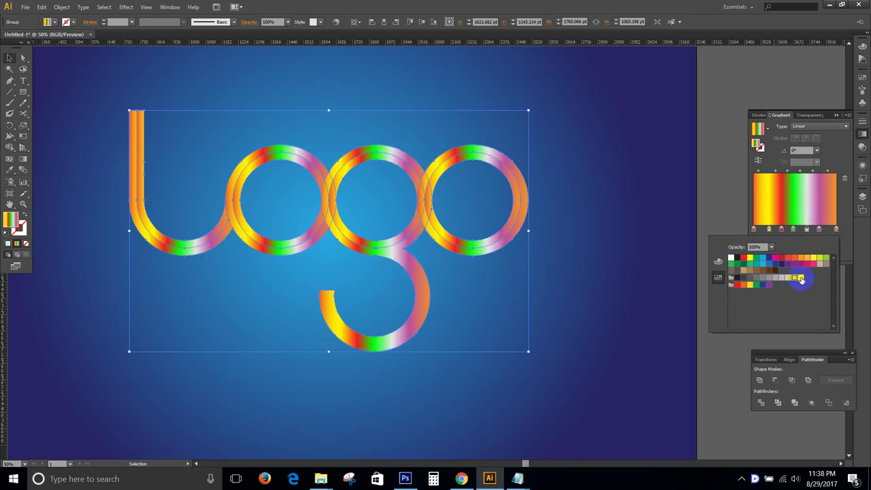
{"action": "left_click", "coordinate": [790, 279]}
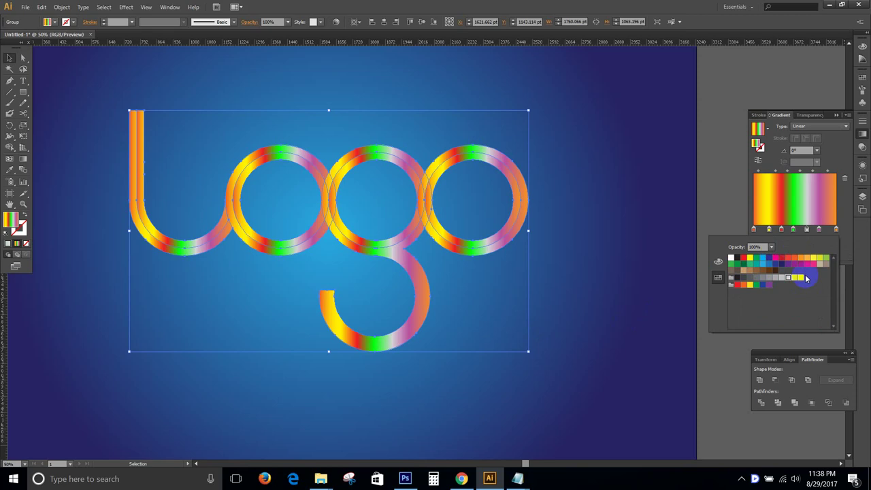
{"action": "left_click", "coordinate": [795, 278]}
{"action": "left_click", "coordinate": [800, 278]}
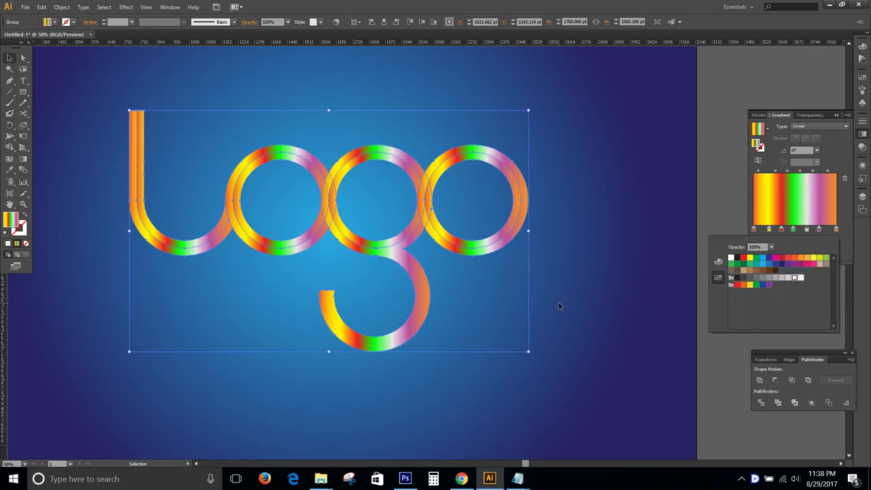
- Add a new gradient stop and colour it magenta after trying purples and pink
{"action": "left_click_drag", "start_coordinate": [770, 263], "coordinate": [807, 231]}
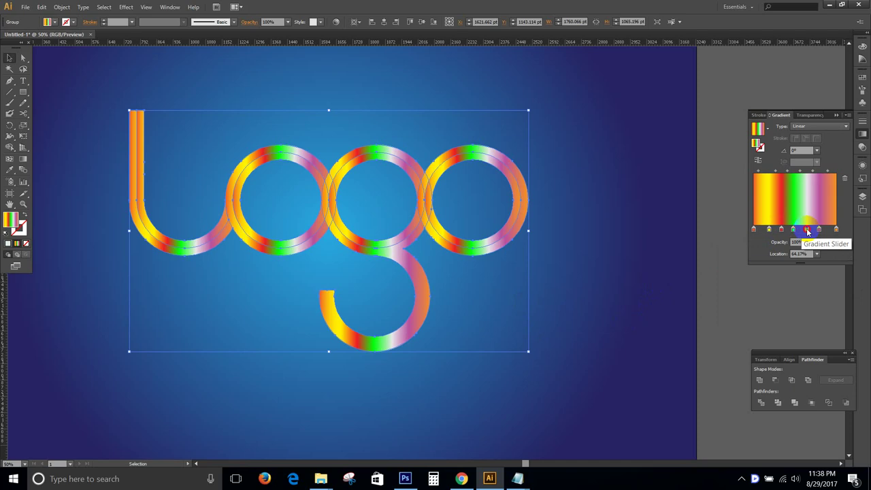
{"action": "double_click", "coordinate": [806, 229]}
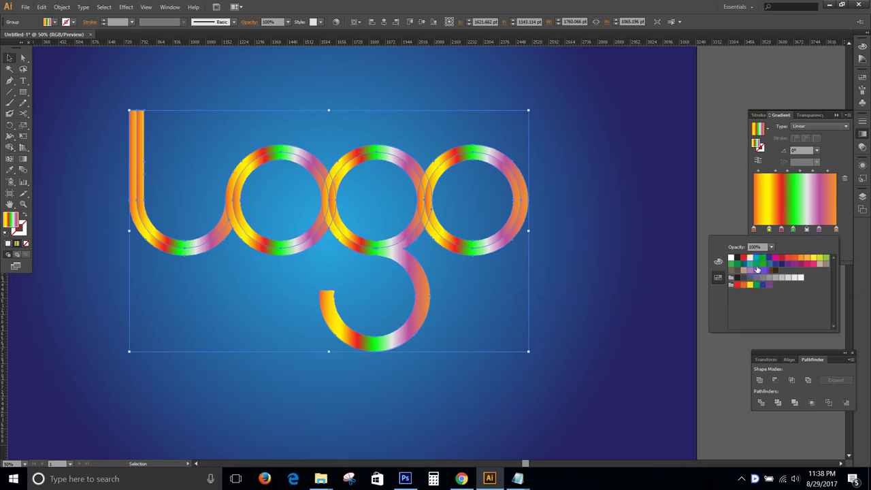
{"action": "left_click", "coordinate": [764, 267]}
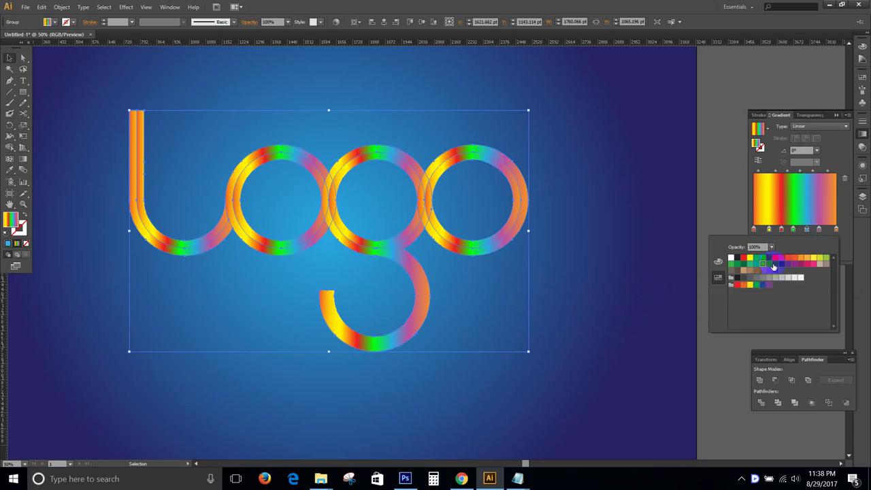
{"action": "left_click", "coordinate": [781, 265]}
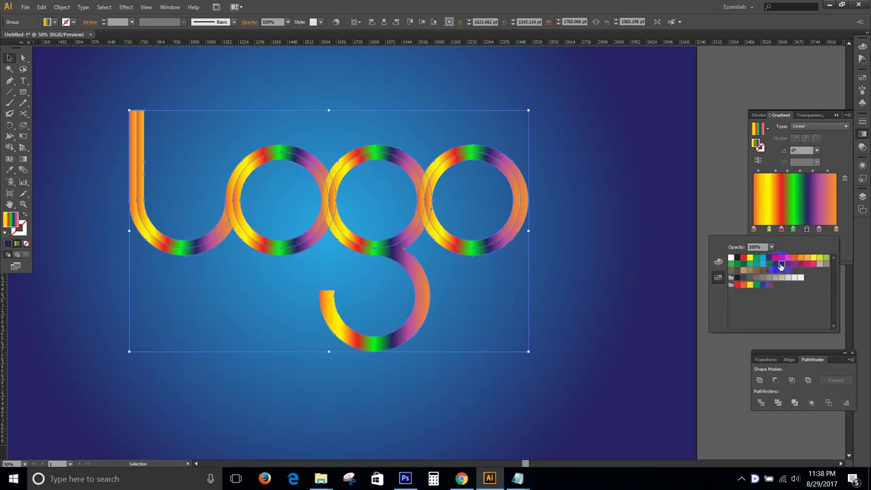
{"action": "left_click", "coordinate": [787, 266]}
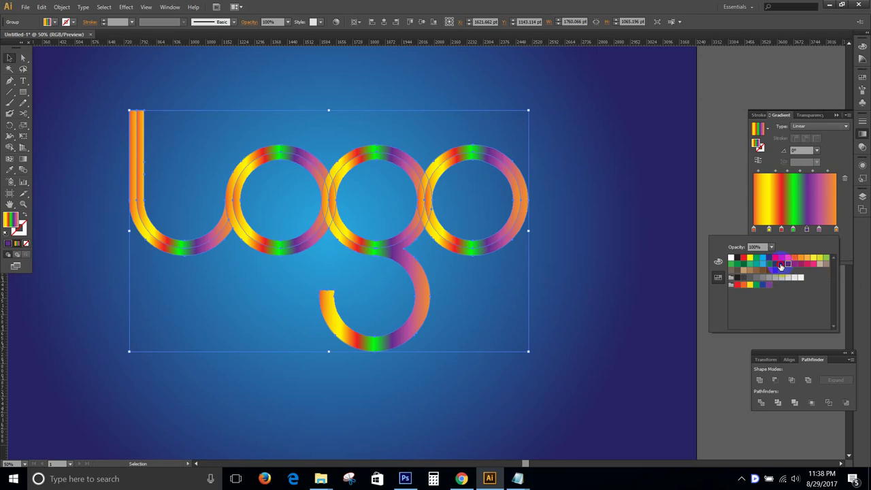
{"action": "left_click", "coordinate": [781, 266]}
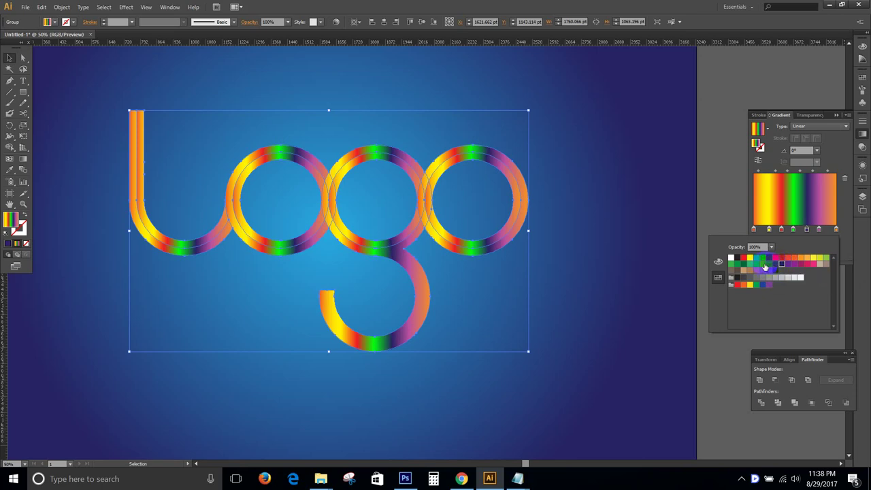
{"action": "left_click", "coordinate": [795, 260]}
{"action": "left_click", "coordinate": [794, 261]}
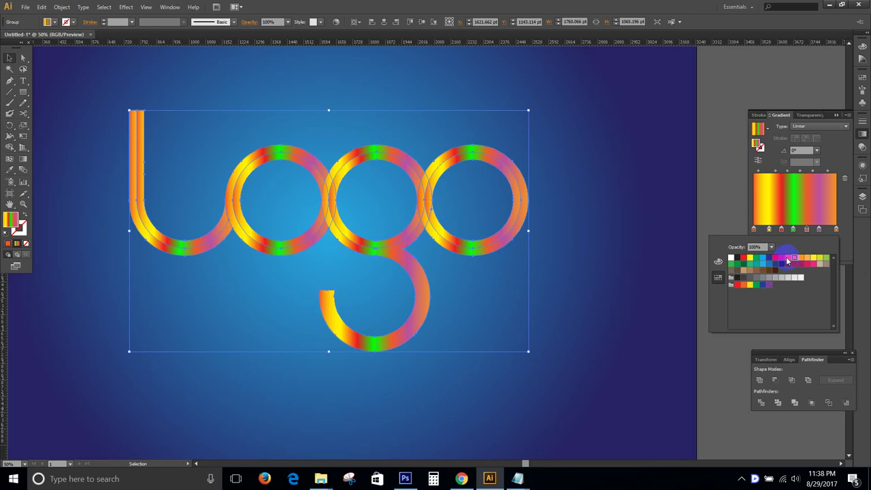
{"action": "left_click", "coordinate": [776, 259]}
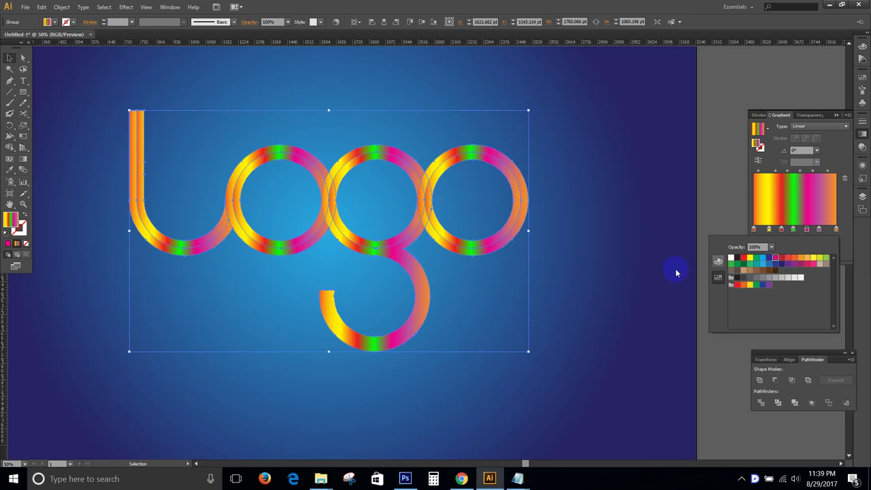
- Make the stop after the magenta one yellow-orange
{"action": "left_click", "coordinate": [793, 229]}
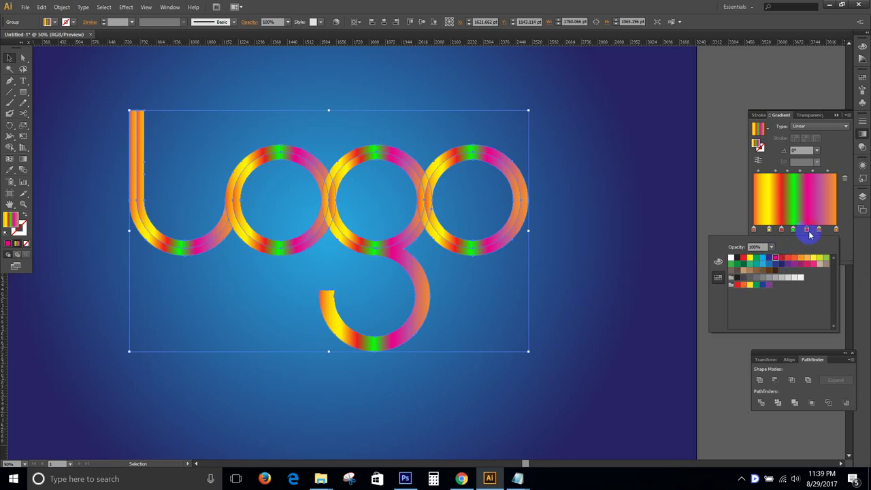
{"action": "left_click", "coordinate": [819, 229]}
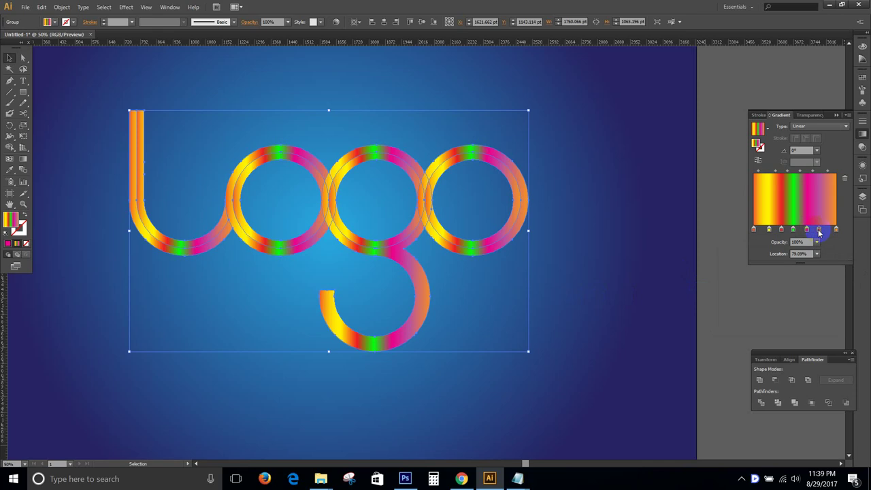
{"action": "double_click", "coordinate": [820, 229]}
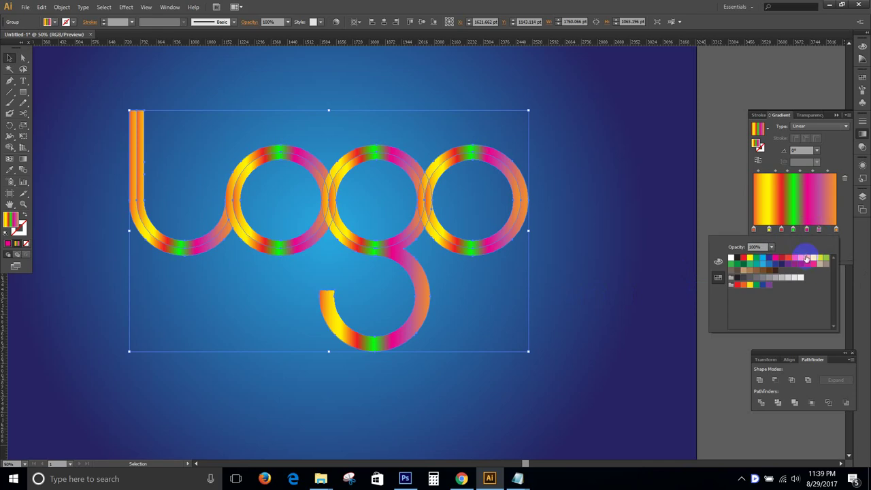
{"action": "left_click", "coordinate": [812, 259]}
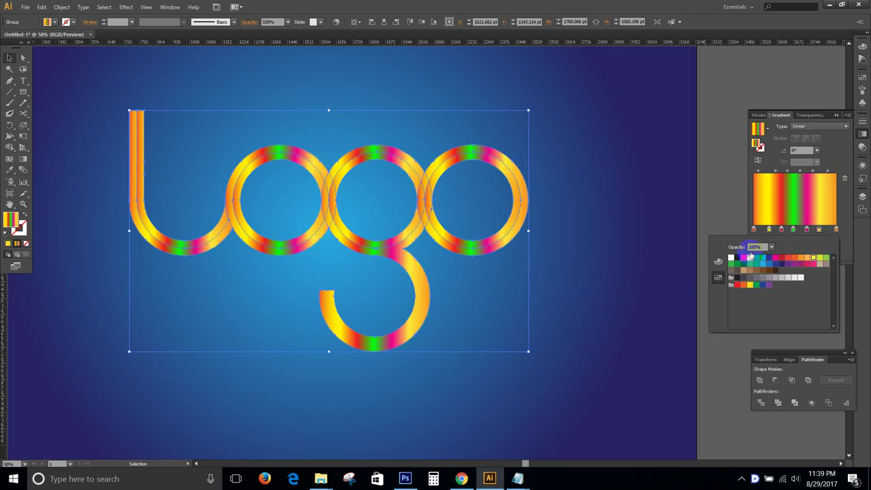
{"action": "left_click", "coordinate": [821, 230]}
{"action": "left_click", "coordinate": [834, 230]}
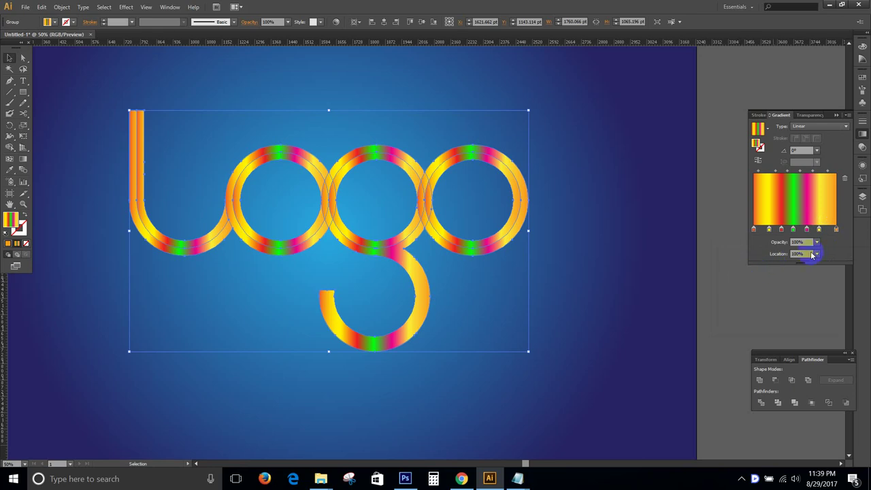
- Set the last gradient stop to pale cream
{"action": "left_click", "coordinate": [836, 229]}
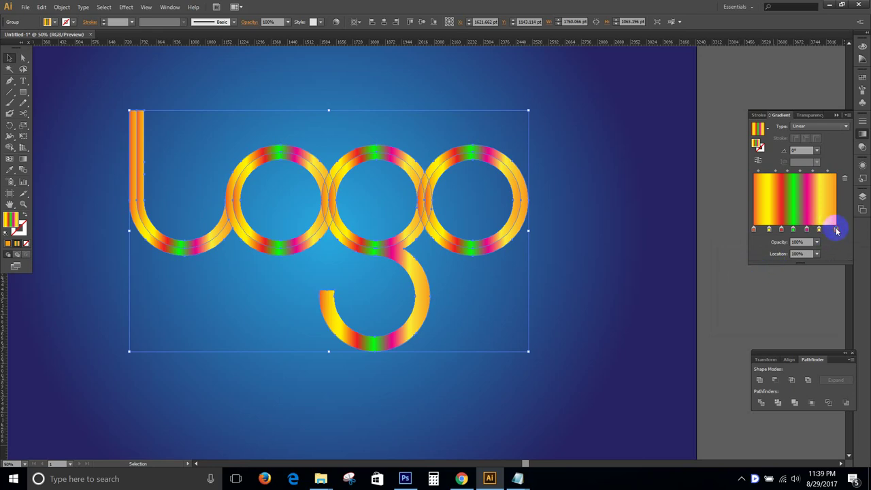
{"action": "double_click", "coordinate": [836, 229]}
{"action": "left_click", "coordinate": [811, 264]}
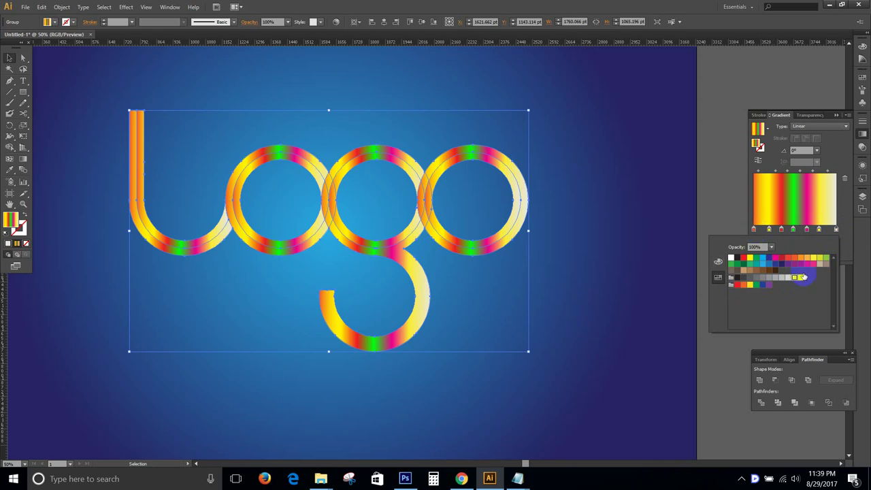
{"action": "left_click", "coordinate": [800, 276]}
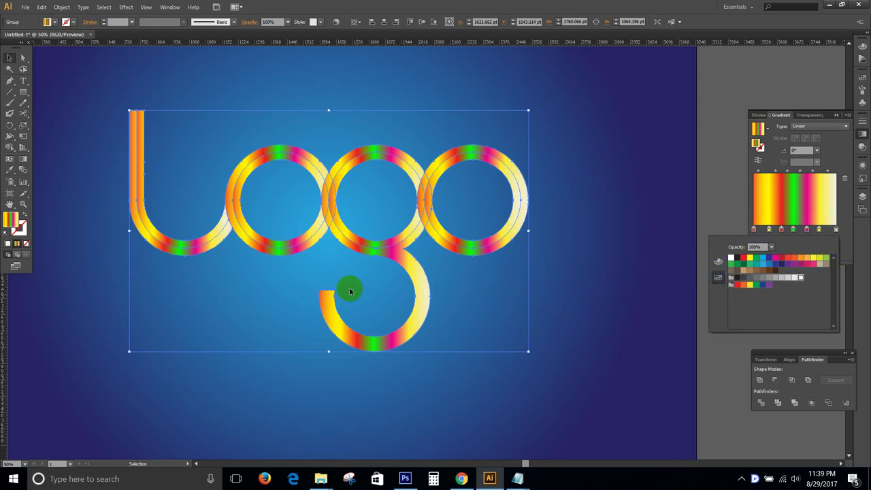
- Ungroup the logo into separate letter rings and strokes
{"action": "left_click", "coordinate": [564, 359]}
{"action": "right_click", "coordinate": [512, 177]}
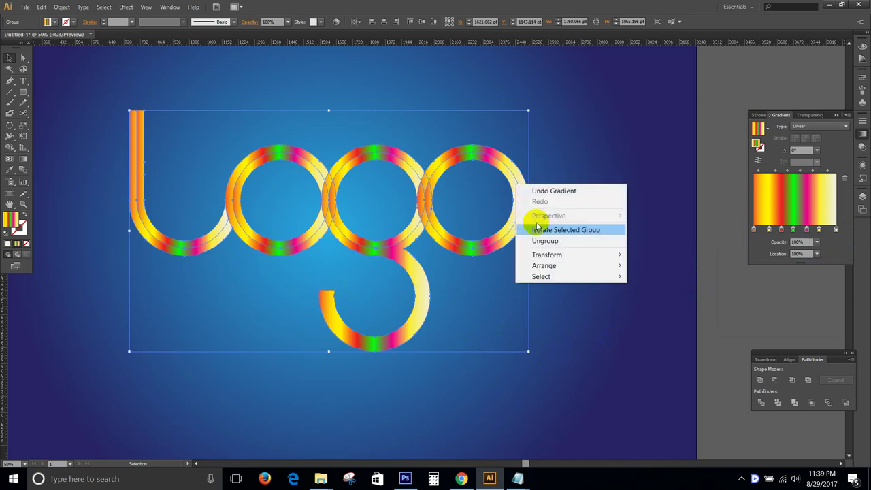
{"action": "left_click", "coordinate": [537, 239]}
{"action": "left_click", "coordinate": [538, 235]}
{"action": "left_click", "coordinate": [482, 160]}
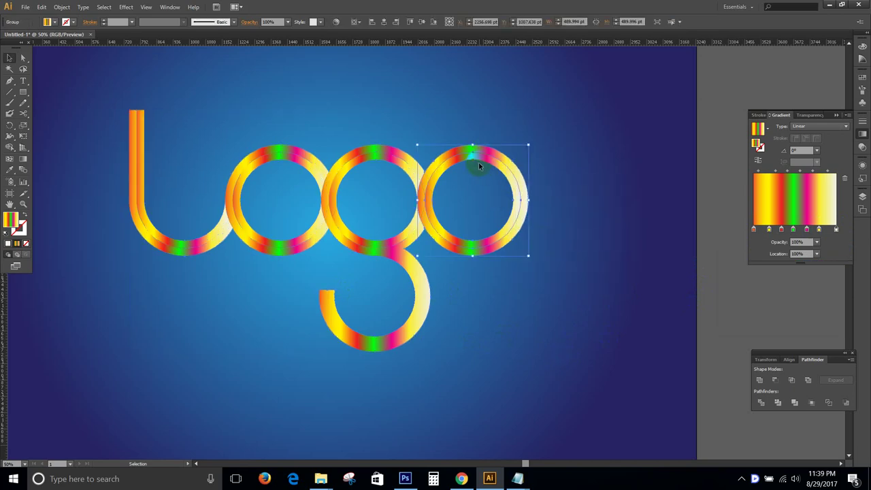
{"action": "right_click", "coordinate": [478, 165]}
{"action": "left_click", "coordinate": [489, 220]}
{"action": "left_click", "coordinate": [188, 276]}
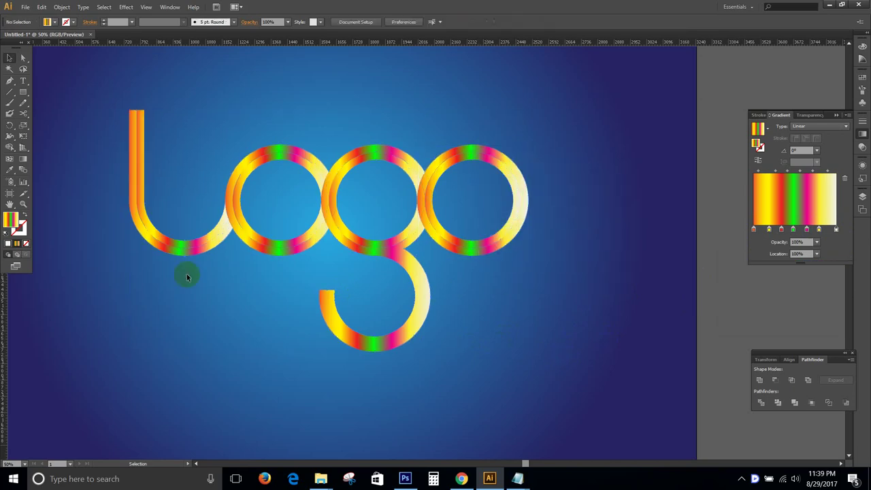
- Reverse the gradient on the u stroke and the first o ring
{"action": "scroll", "coordinate": [151, 220], "scroll_direction": "up", "scroll_amount": 2}
{"action": "left_click", "coordinate": [126, 219]}
{"action": "right_click", "coordinate": [129, 221]}
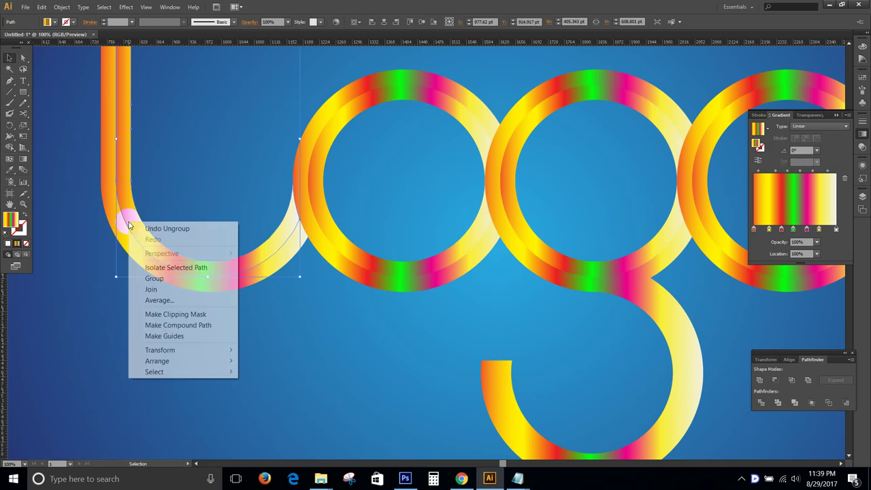
{"action": "left_click", "coordinate": [275, 370]}
{"action": "left_click", "coordinate": [257, 320]}
{"action": "scroll", "coordinate": [269, 354], "scroll_direction": "up", "scroll_amount": 1}
{"action": "scroll", "coordinate": [265, 347], "scroll_direction": "up", "scroll_amount": 1}
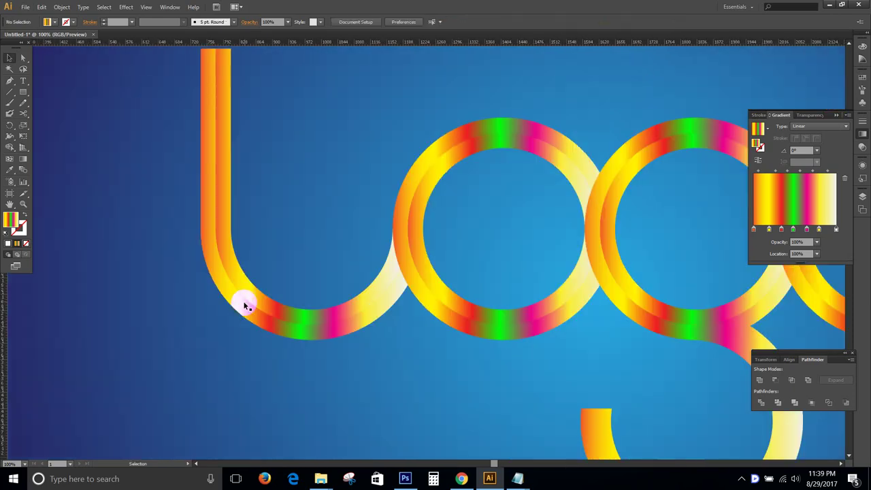
{"action": "left_click", "coordinate": [245, 294]}
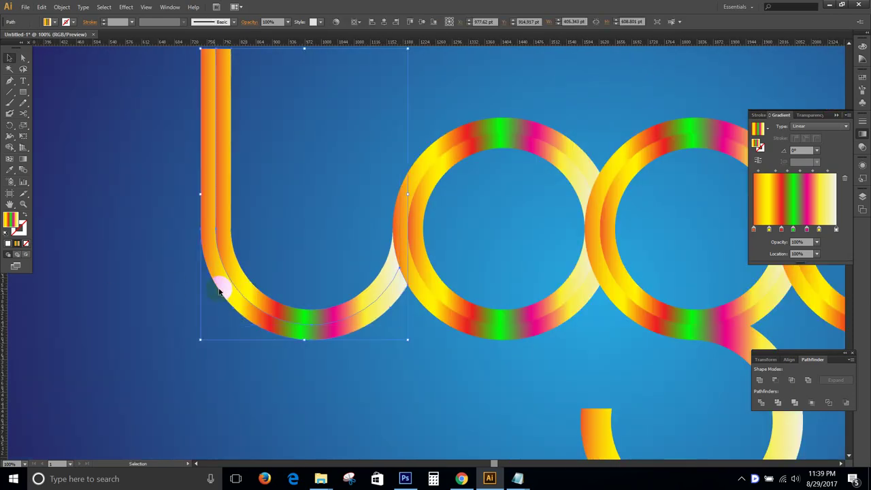
{"action": "left_click", "coordinate": [757, 161]}
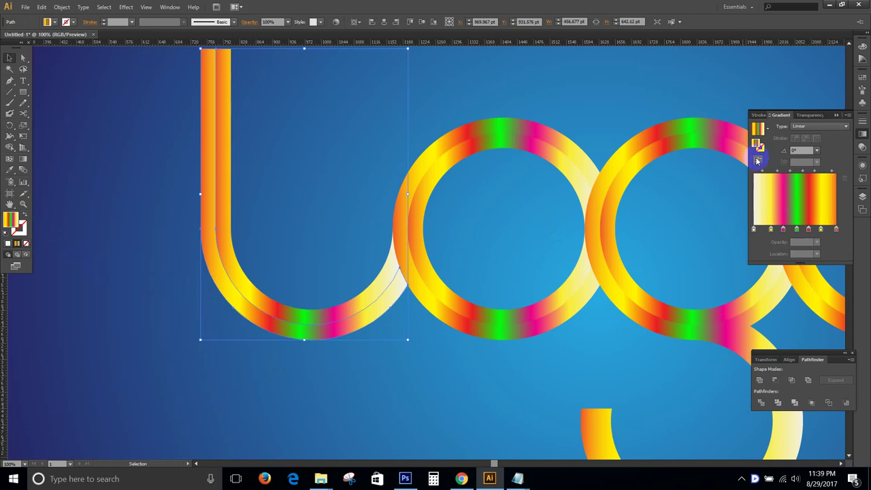
{"action": "left_click", "coordinate": [554, 321]}
{"action": "left_click", "coordinate": [761, 163]}
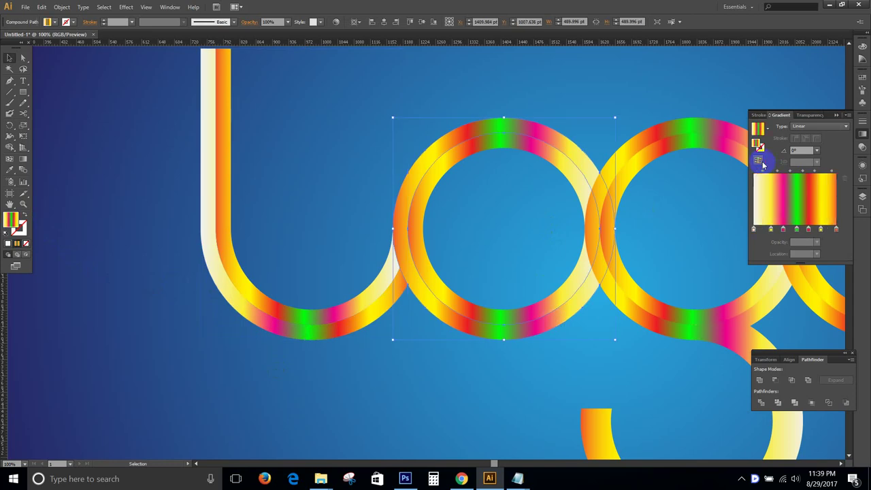
{"action": "left_click", "coordinate": [765, 160]}
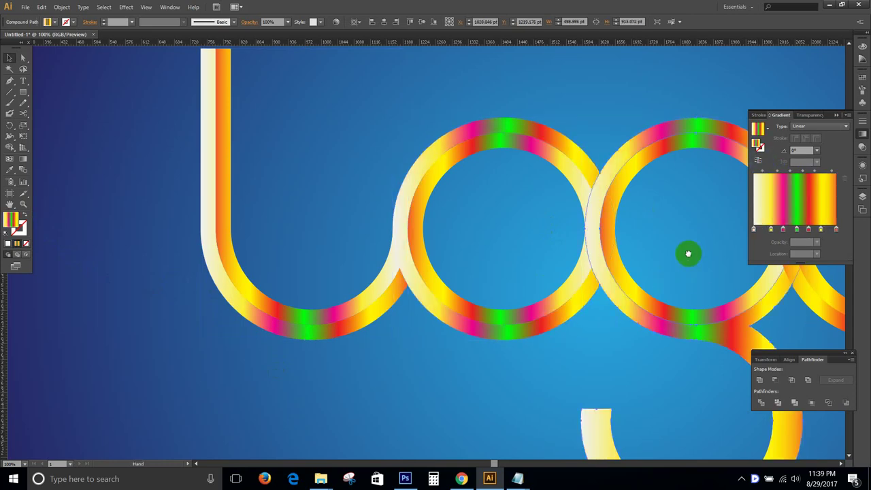
- Reverse the gradient on the rightmost o ring and its inner stroke
{"action": "left_click_drag", "start_coordinate": [688, 253], "coordinate": [342, 295]}
{"action": "left_click", "coordinate": [498, 174]}
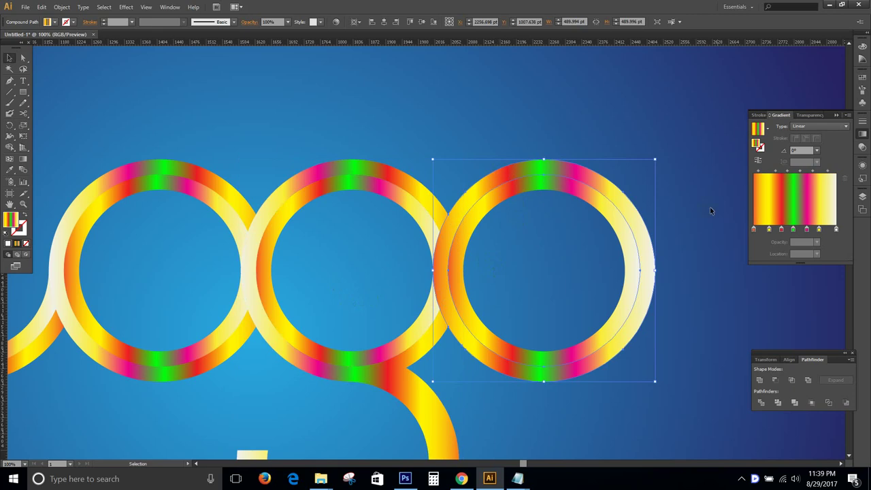
{"action": "left_click", "coordinate": [759, 161]}
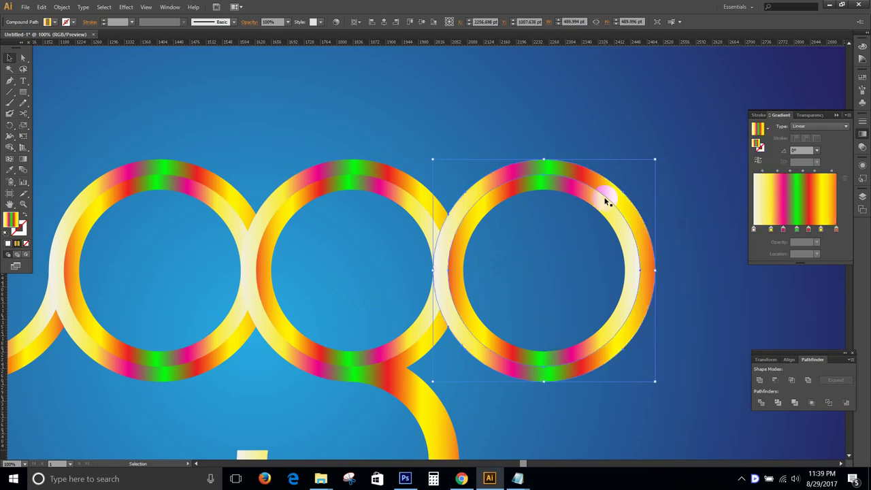
{"action": "left_click", "coordinate": [757, 161]}
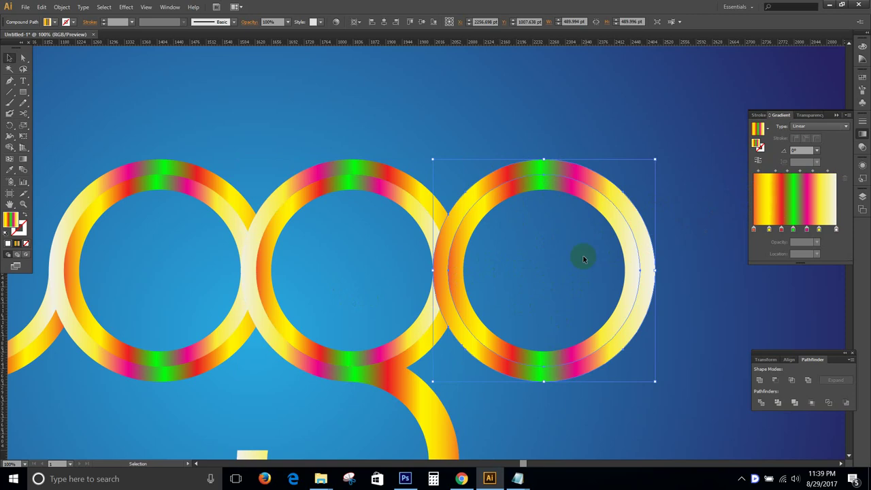
{"action": "left_click", "coordinate": [614, 220]}
{"action": "left_click", "coordinate": [758, 160]}
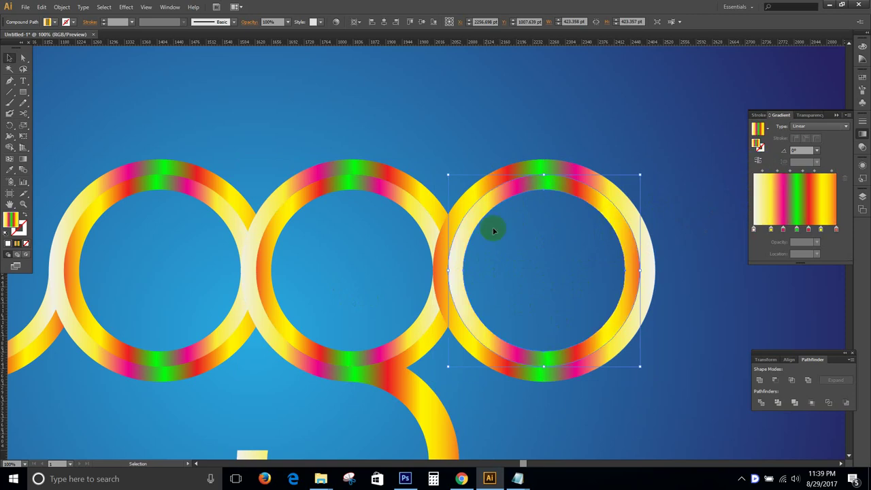
{"action": "left_click", "coordinate": [435, 213]}
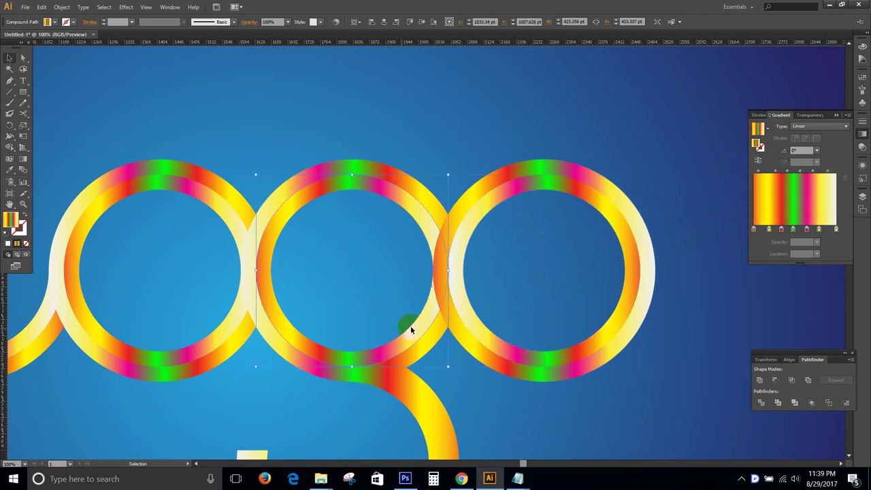
{"action": "left_click", "coordinate": [207, 402]}
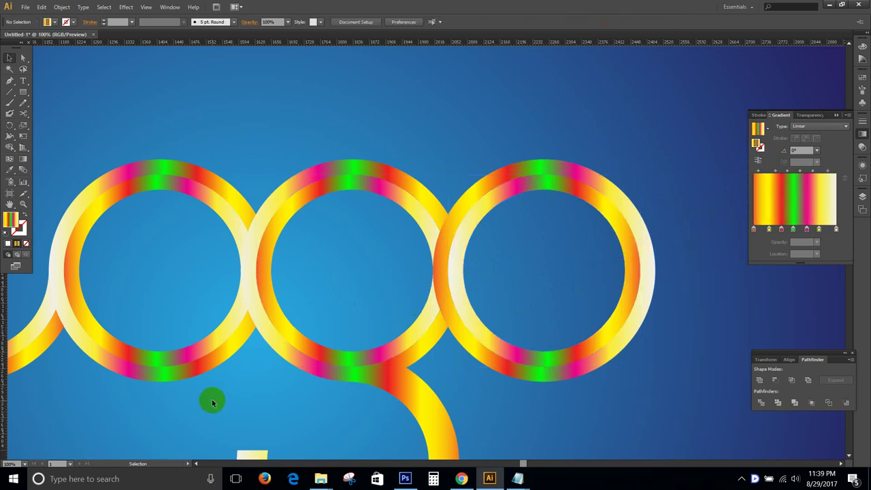
{"action": "scroll", "coordinate": [218, 400], "scroll_direction": "down", "scroll_amount": 1}
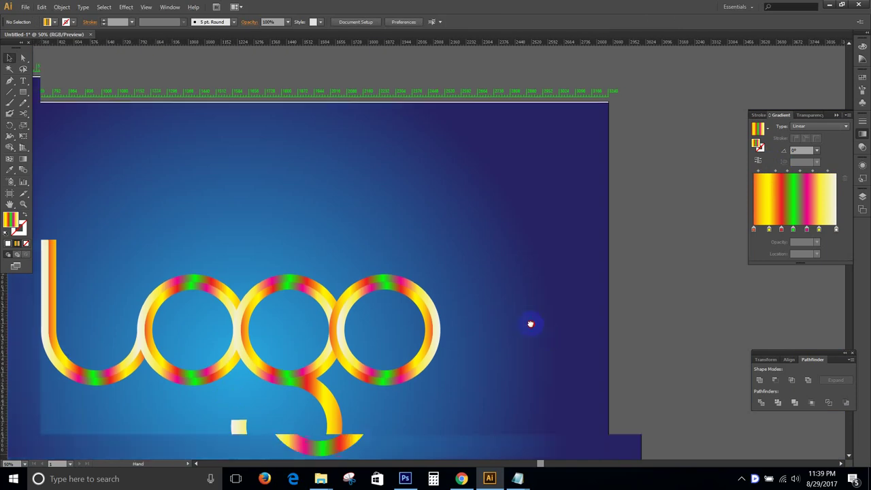
- Marquee-select every ring and stroke of the logo with the Selection tool
{"action": "scroll", "coordinate": [528, 323], "scroll_direction": "down", "scroll_amount": 2}
{"action": "scroll", "coordinate": [529, 322], "scroll_direction": "left", "scroll_amount": 3}
{"action": "mouse_move", "coordinate": [561, 389]}
{"action": "left_mouse_down"}
{"action": "mouse_move", "coordinate": [382, 405]}
{"action": "mouse_move", "coordinate": [524, 402]}
{"action": "left_mouse_up"}
{"action": "key", "text": "ctrl+a"}
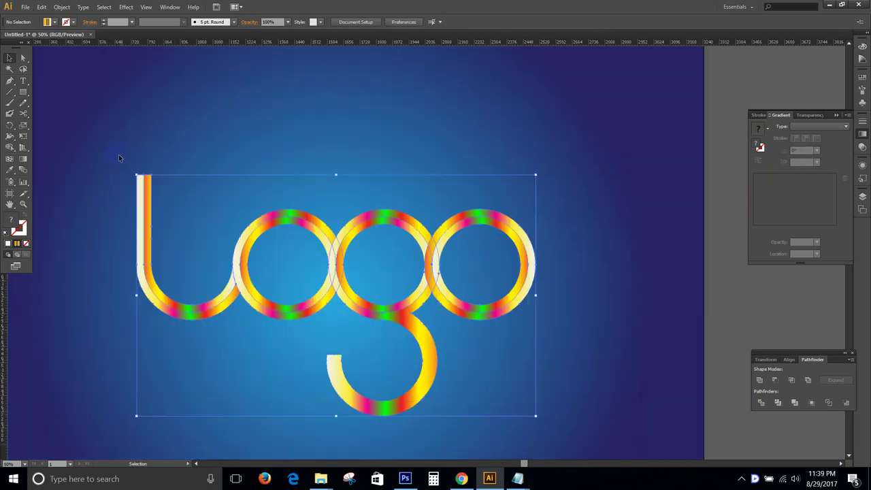
{"action": "left_click", "coordinate": [504, 328]}
{"action": "left_click", "coordinate": [495, 315]}
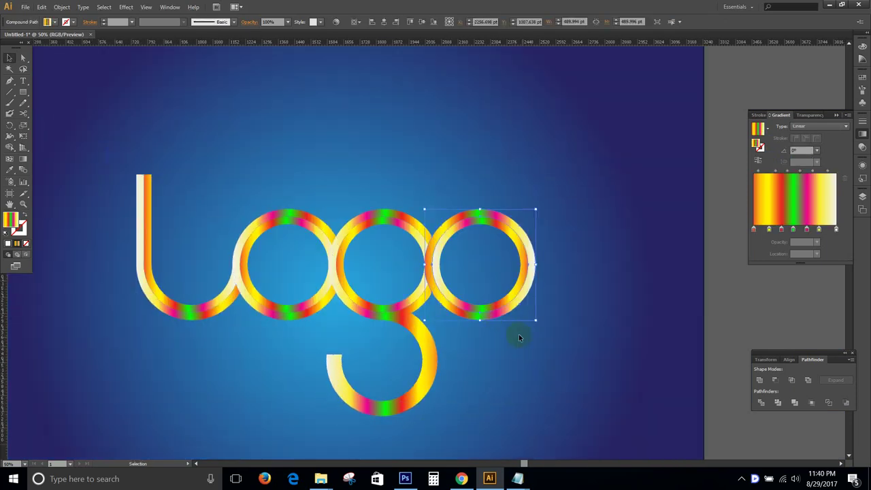
{"action": "left_click", "coordinate": [549, 360]}
{"action": "scroll", "coordinate": [551, 368], "scroll_direction": "down", "scroll_amount": 1}
{"action": "scroll", "coordinate": [559, 396], "scroll_direction": "down", "scroll_amount": 2}
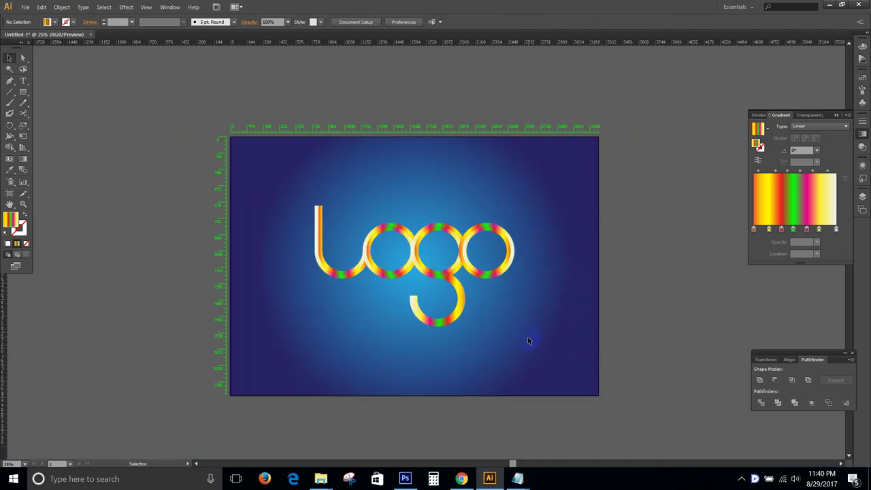
{"action": "left_click_drag", "start_coordinate": [555, 367], "coordinate": [359, 202]}
{"action": "key", "text": "a"}
{"action": "key", "text": "v"}
{"action": "left_click", "coordinate": [413, 271]}
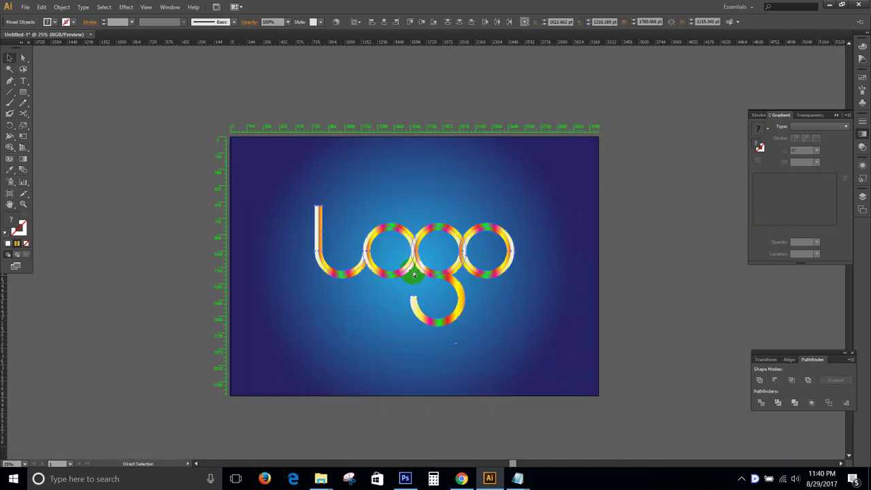
- Group the selected logo pieces into one object and deselect it
{"action": "left_click", "coordinate": [542, 321]}
{"action": "left_click", "coordinate": [507, 267]}
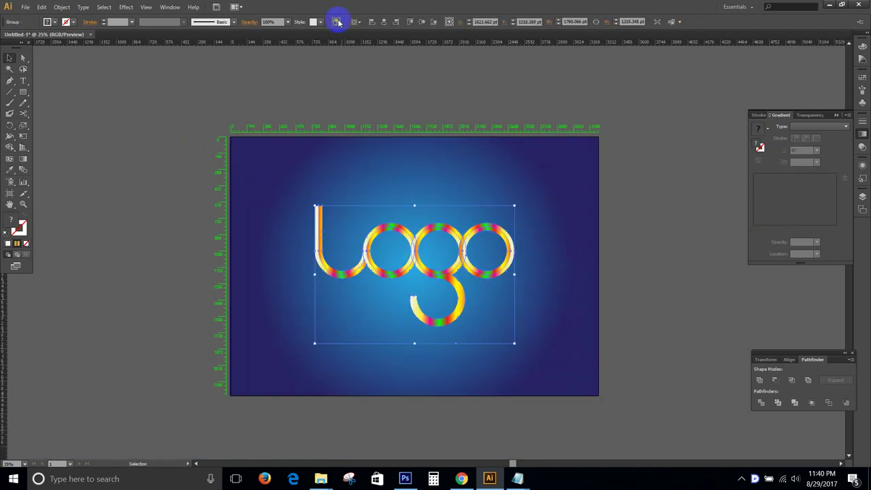
{"action": "left_click", "coordinate": [421, 24]}
{"action": "left_click", "coordinate": [588, 288]}
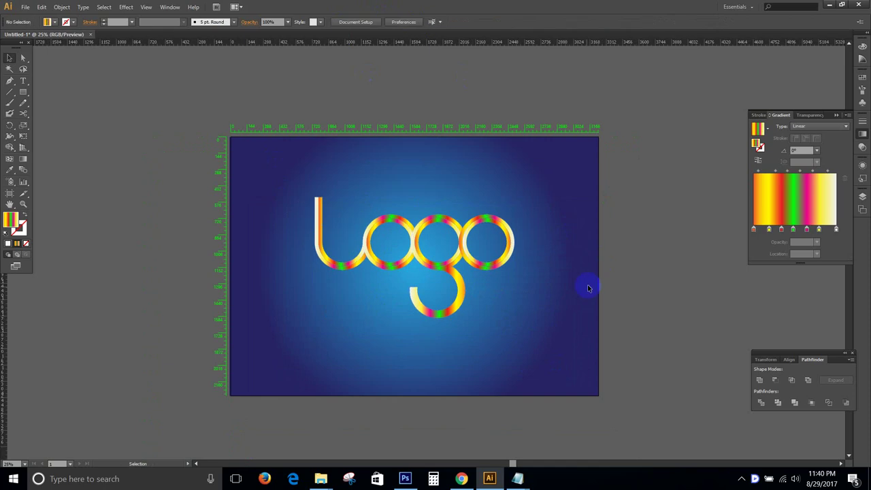
{"action": "scroll", "coordinate": [468, 280], "scroll_direction": "up", "scroll_amount": 1}
- Draw a flat ellipse beneath the logo with white fill and 10% opacity
{"action": "mouse_move", "coordinate": [22, 91]}
{"action": "left_mouse_down"}
{"action": "mouse_move", "coordinate": [48, 89]}
{"action": "mouse_move", "coordinate": [46, 113]}
{"action": "left_mouse_up"}
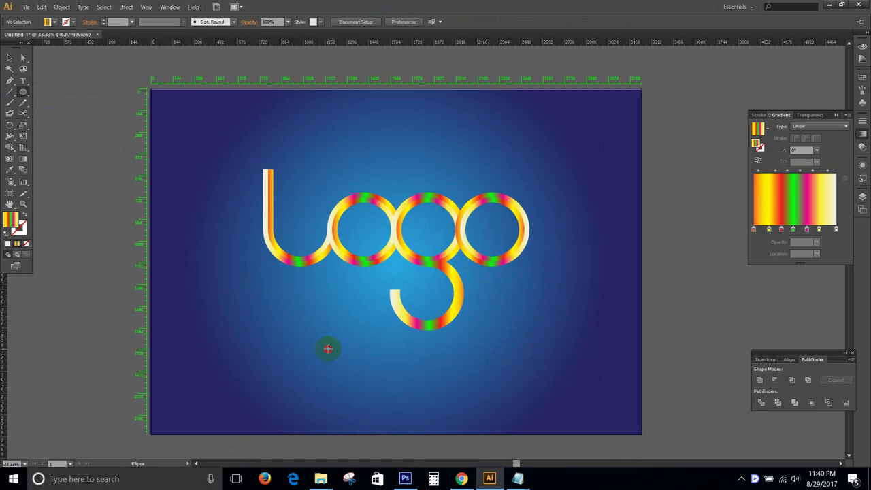
{"action": "left_click_drag", "start_coordinate": [498, 364], "coordinate": [522, 353]}
{"action": "left_click_drag", "start_coordinate": [469, 352], "coordinate": [467, 354]}
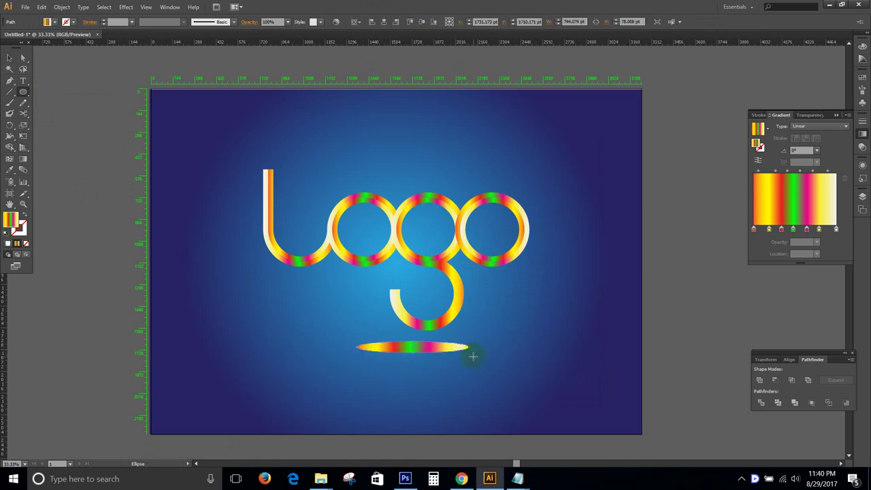
{"action": "left_click", "coordinate": [8, 244]}
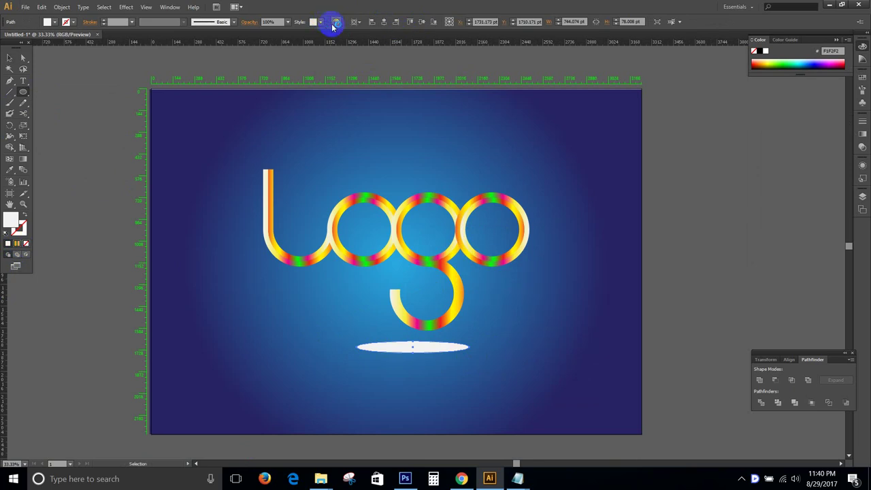
{"action": "left_click", "coordinate": [288, 21]}
{"action": "left_click", "coordinate": [295, 53]}
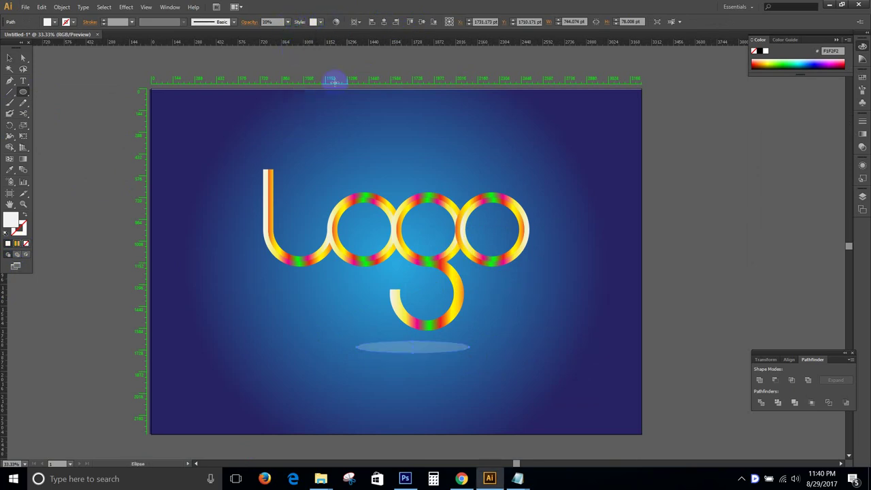
- Centre the shadow ellipse horizontally on the artboard
{"action": "key", "text": "a"}
{"action": "left_click", "coordinate": [734, 246]}
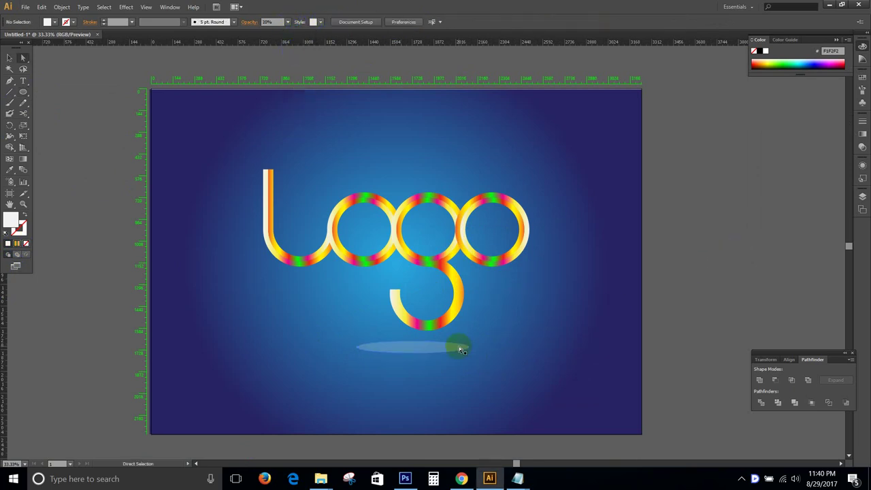
{"action": "left_click", "coordinate": [415, 352]}
{"action": "left_click", "coordinate": [398, 22]}
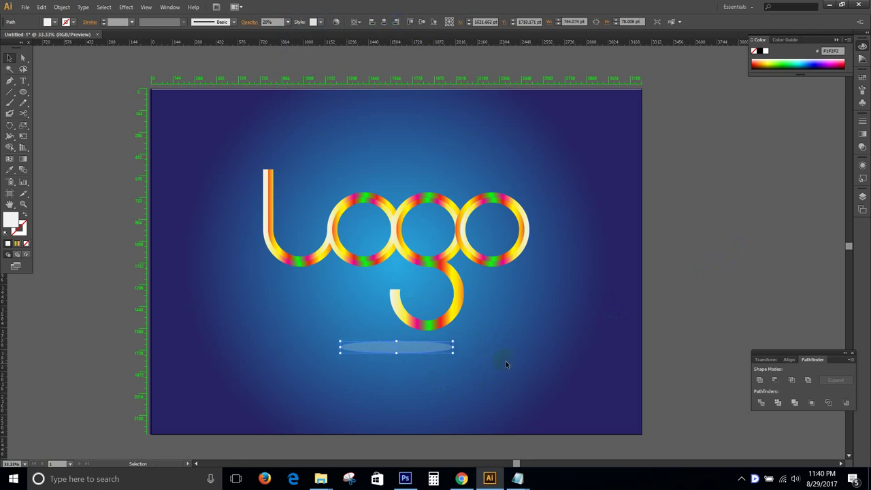
{"action": "left_click_drag", "start_coordinate": [505, 364], "coordinate": [398, 171]}
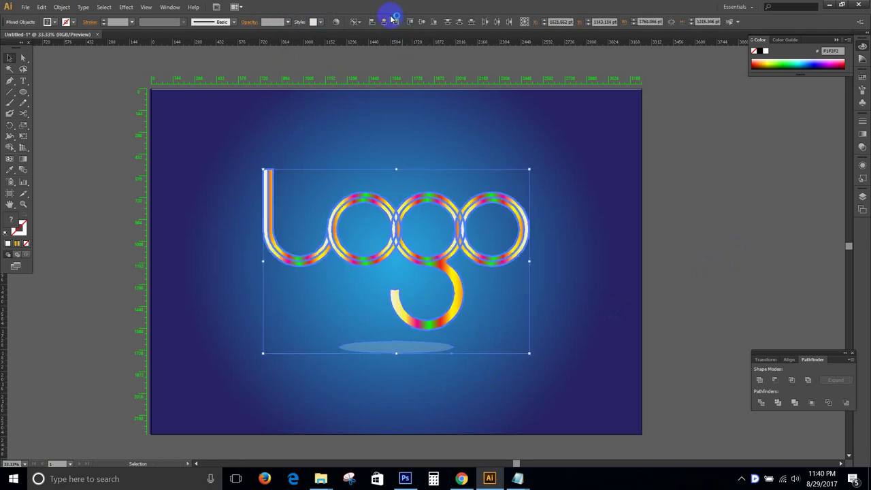
{"action": "left_click", "coordinate": [732, 204]}
{"action": "scroll", "coordinate": [470, 297], "scroll_direction": "down", "scroll_amount": 1}
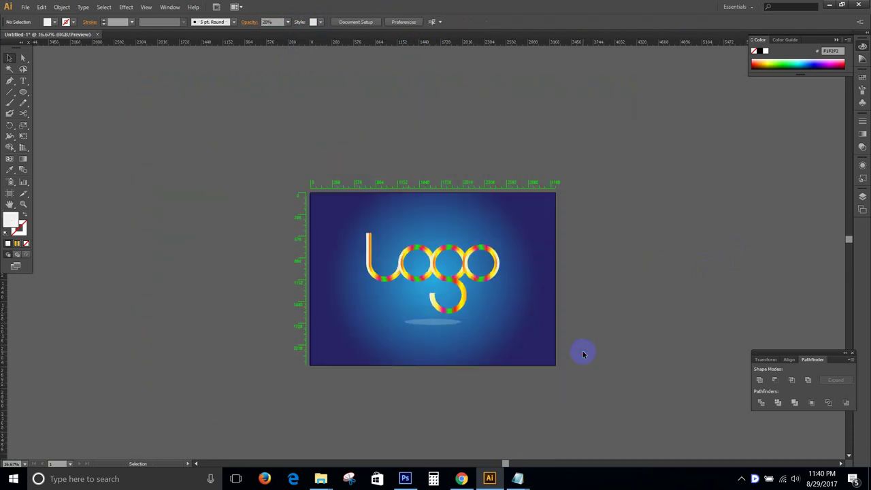